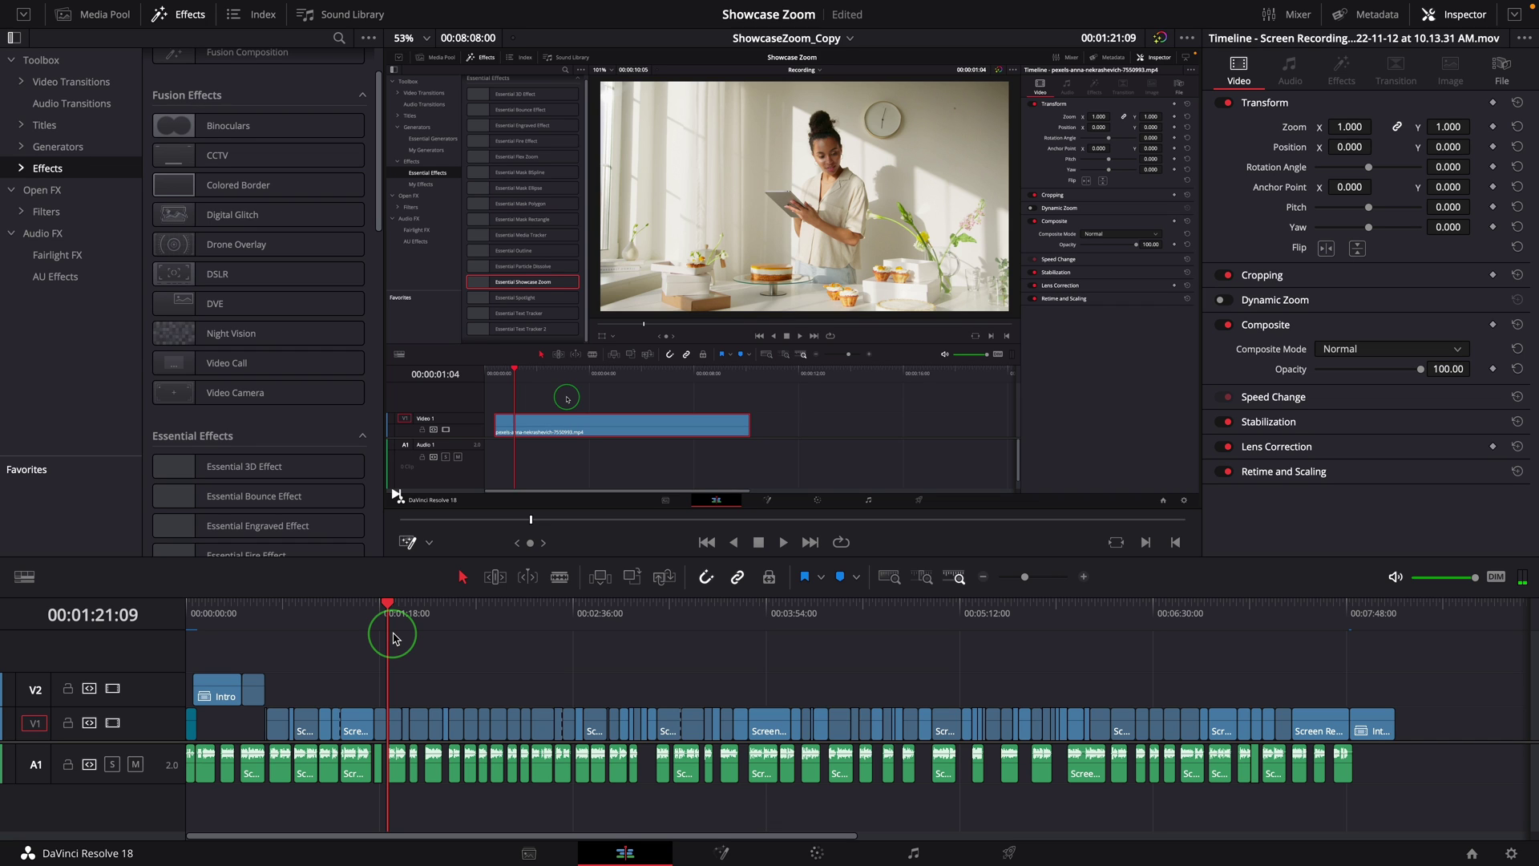
# Play back the timeline around 01:21 to 01:35 and move on to about 02:22 to review the effect's controls section.
pyautogui.moveTo(393, 638)
pyautogui.mouseDown()
pyautogui.moveTo(326, 632)
pyautogui.moveTo(388, 639)
pyautogui.mouseUp()
pyautogui.press('space')
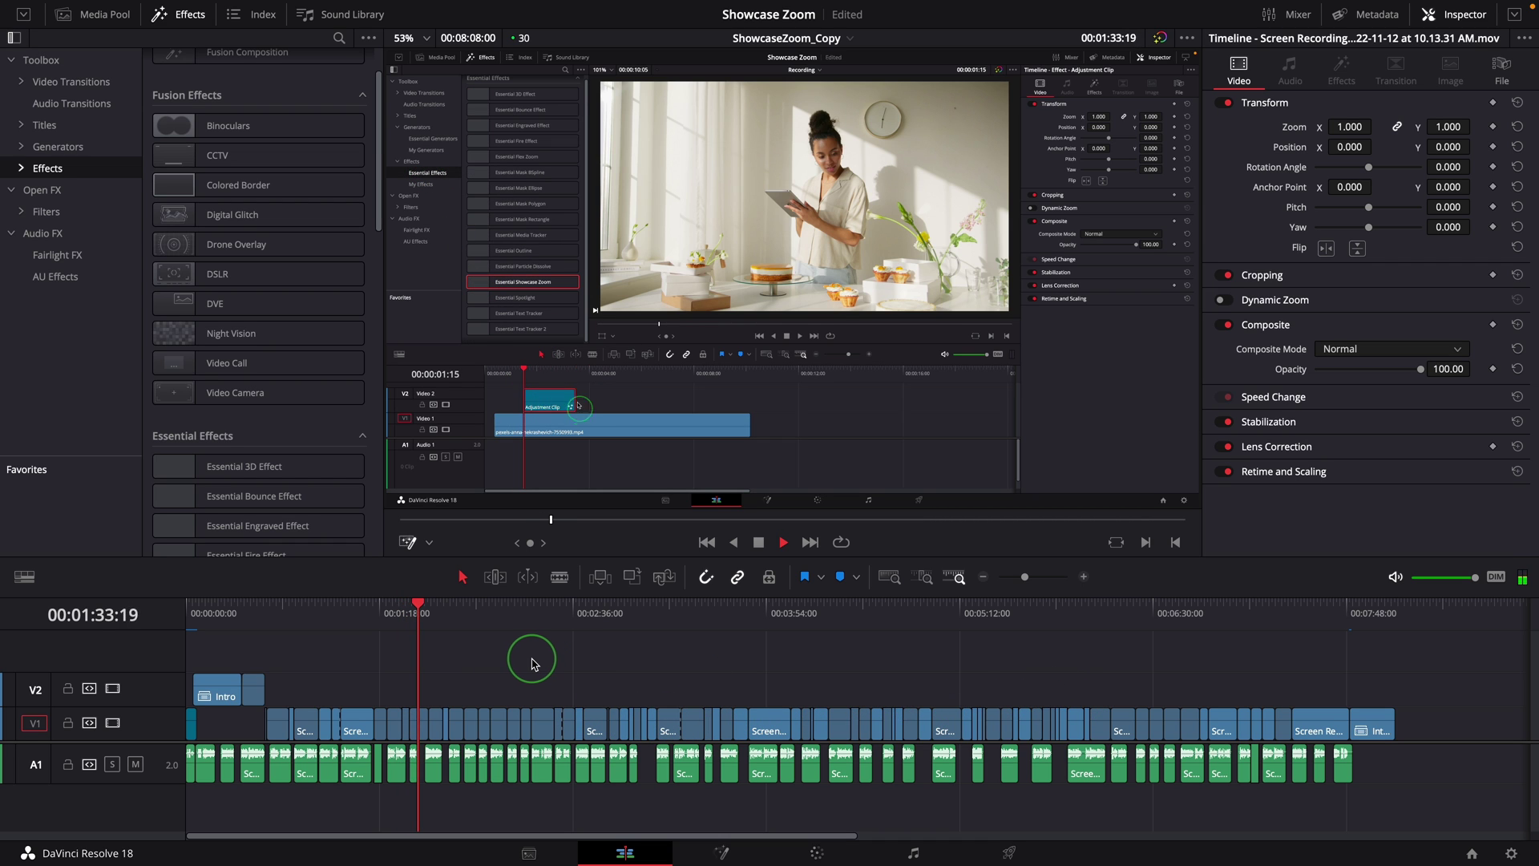
pyautogui.press('space')
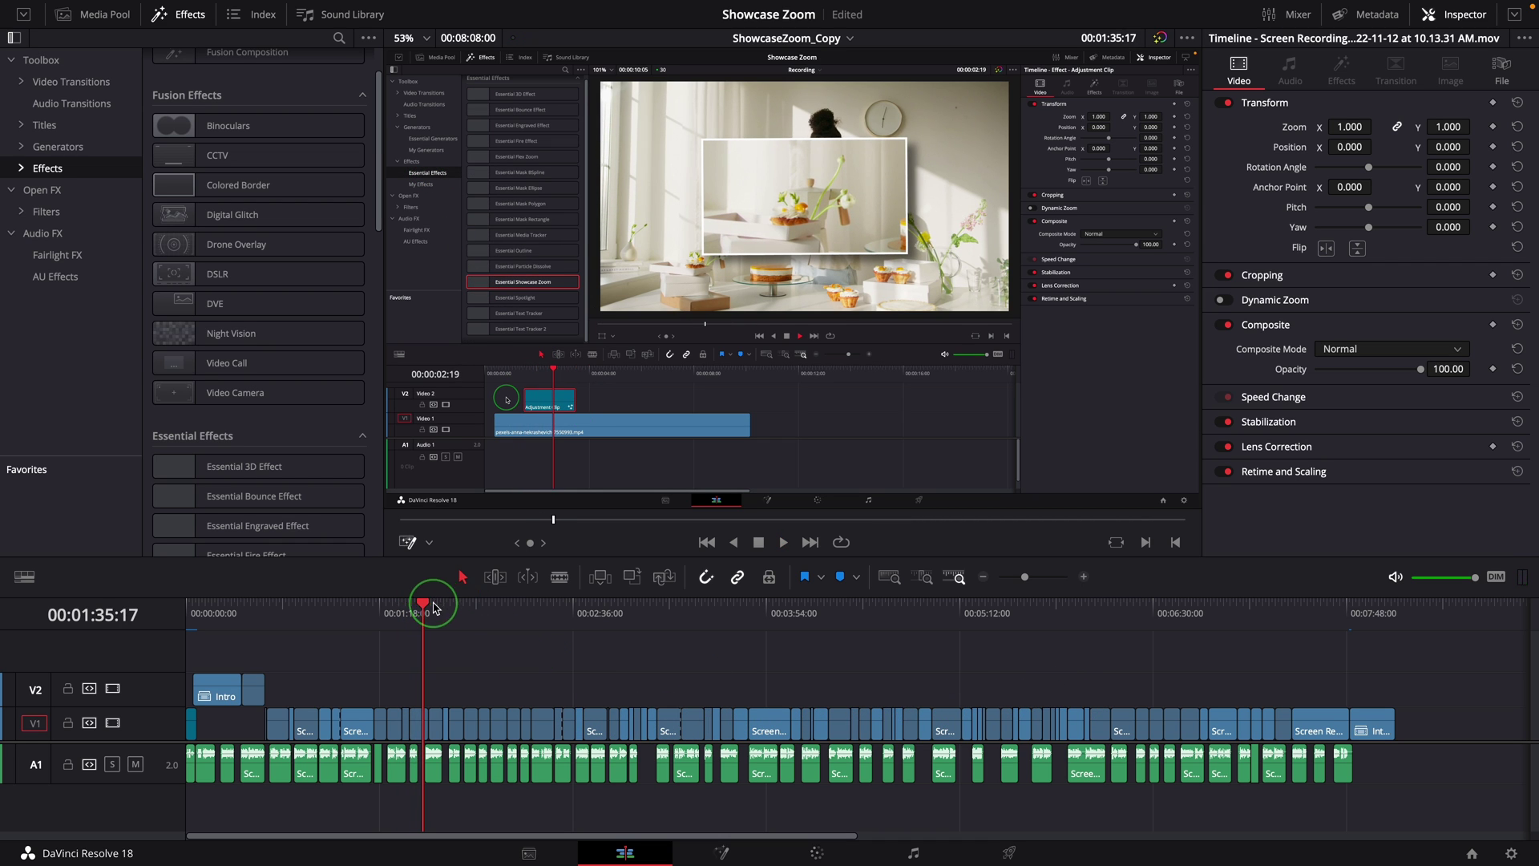
pyautogui.moveTo(434, 607); pyautogui.dragTo(408, 624)
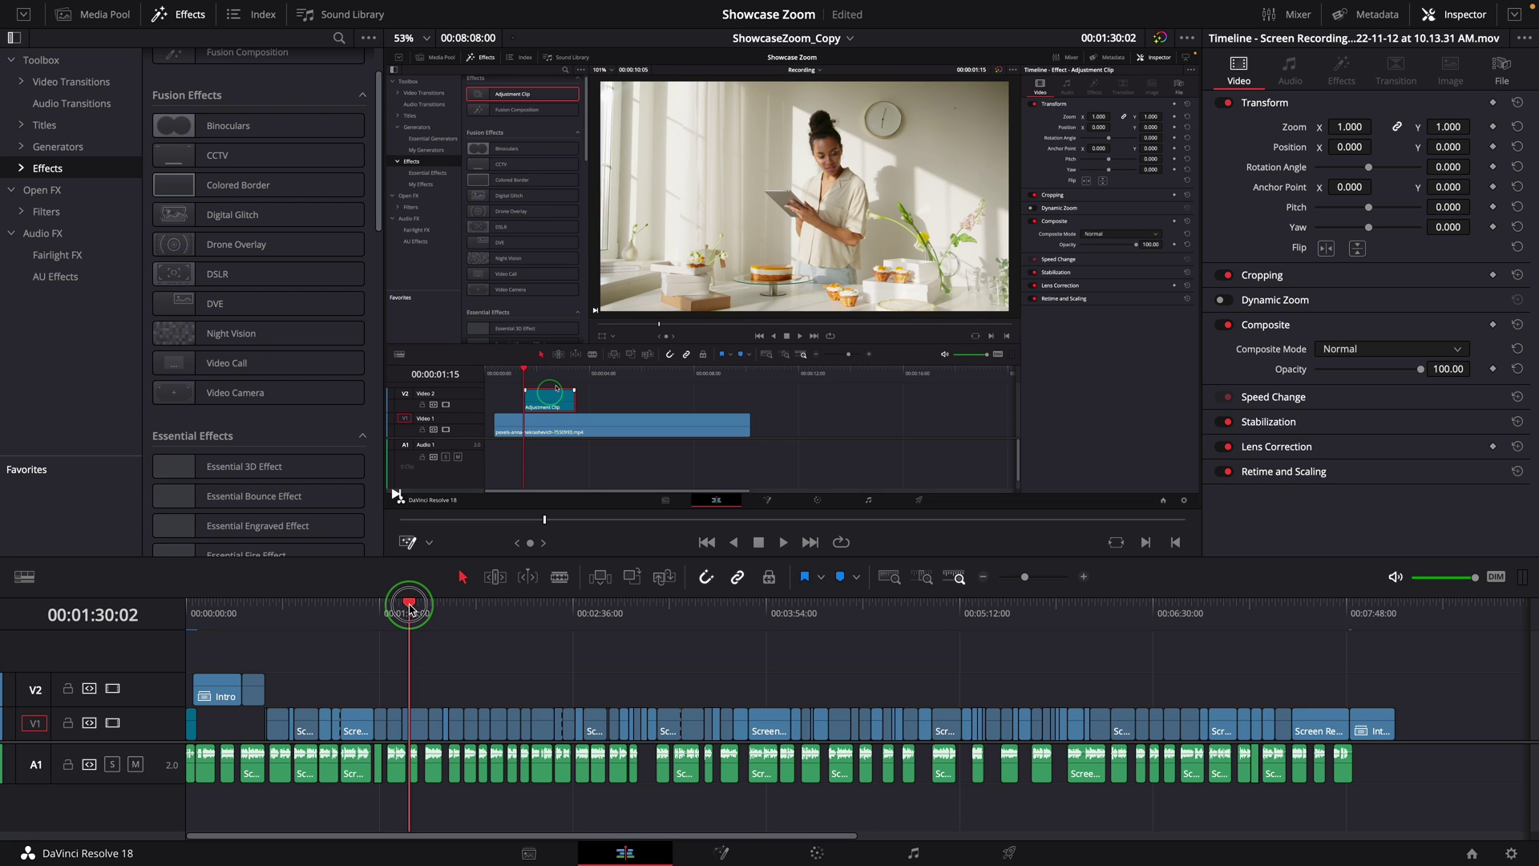
pyautogui.moveTo(411, 607); pyautogui.dragTo(532, 629)
pyautogui.press('space')
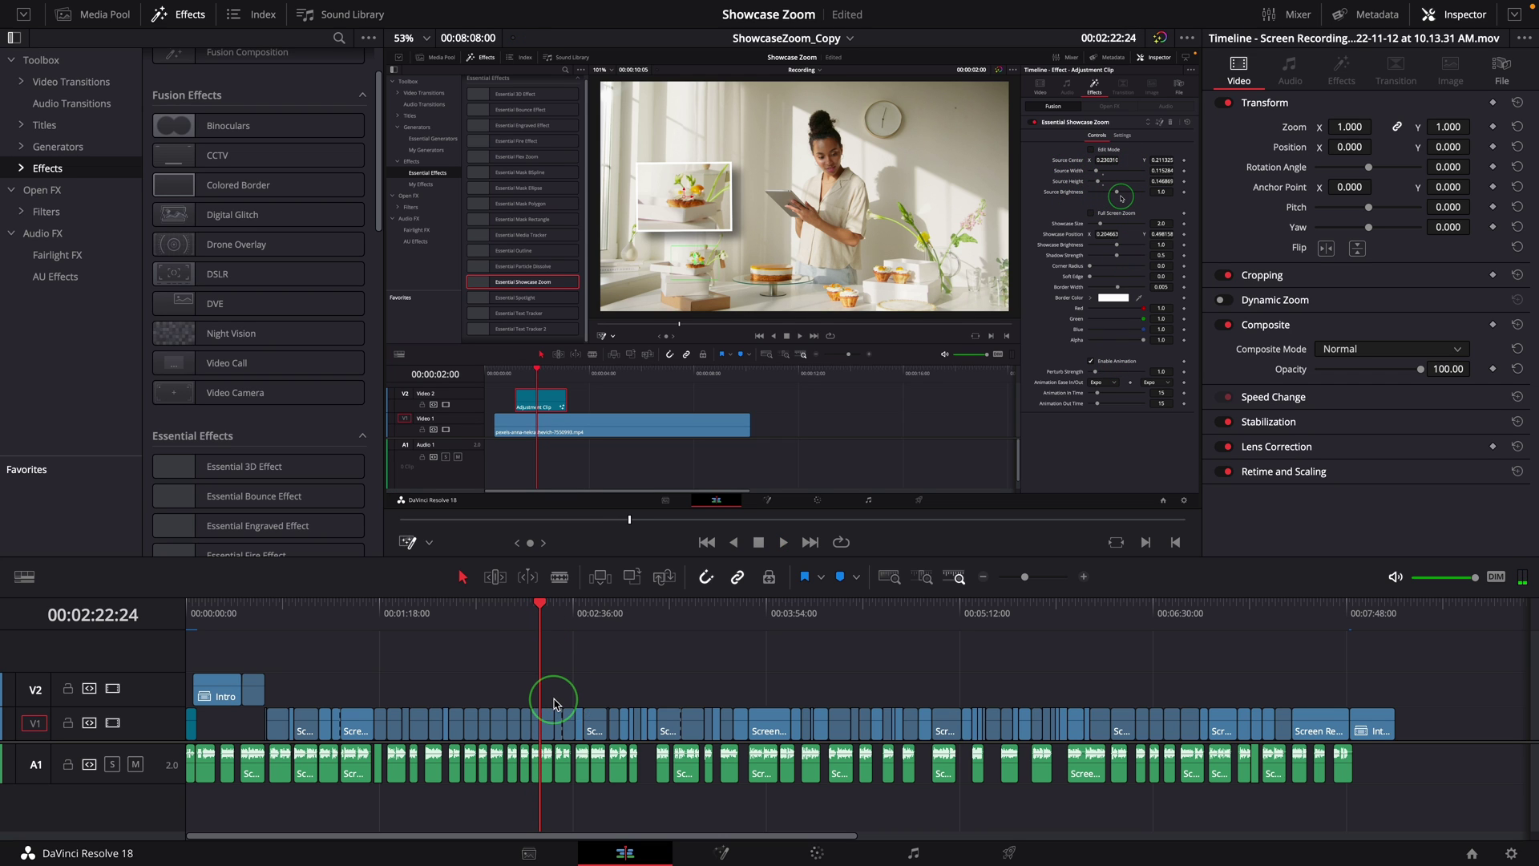
# Place an Essential Rectangle generator on V2 starting at 02:19:10, where the clip about the source controls begins.
pyautogui.scroll(5, 532, 710)
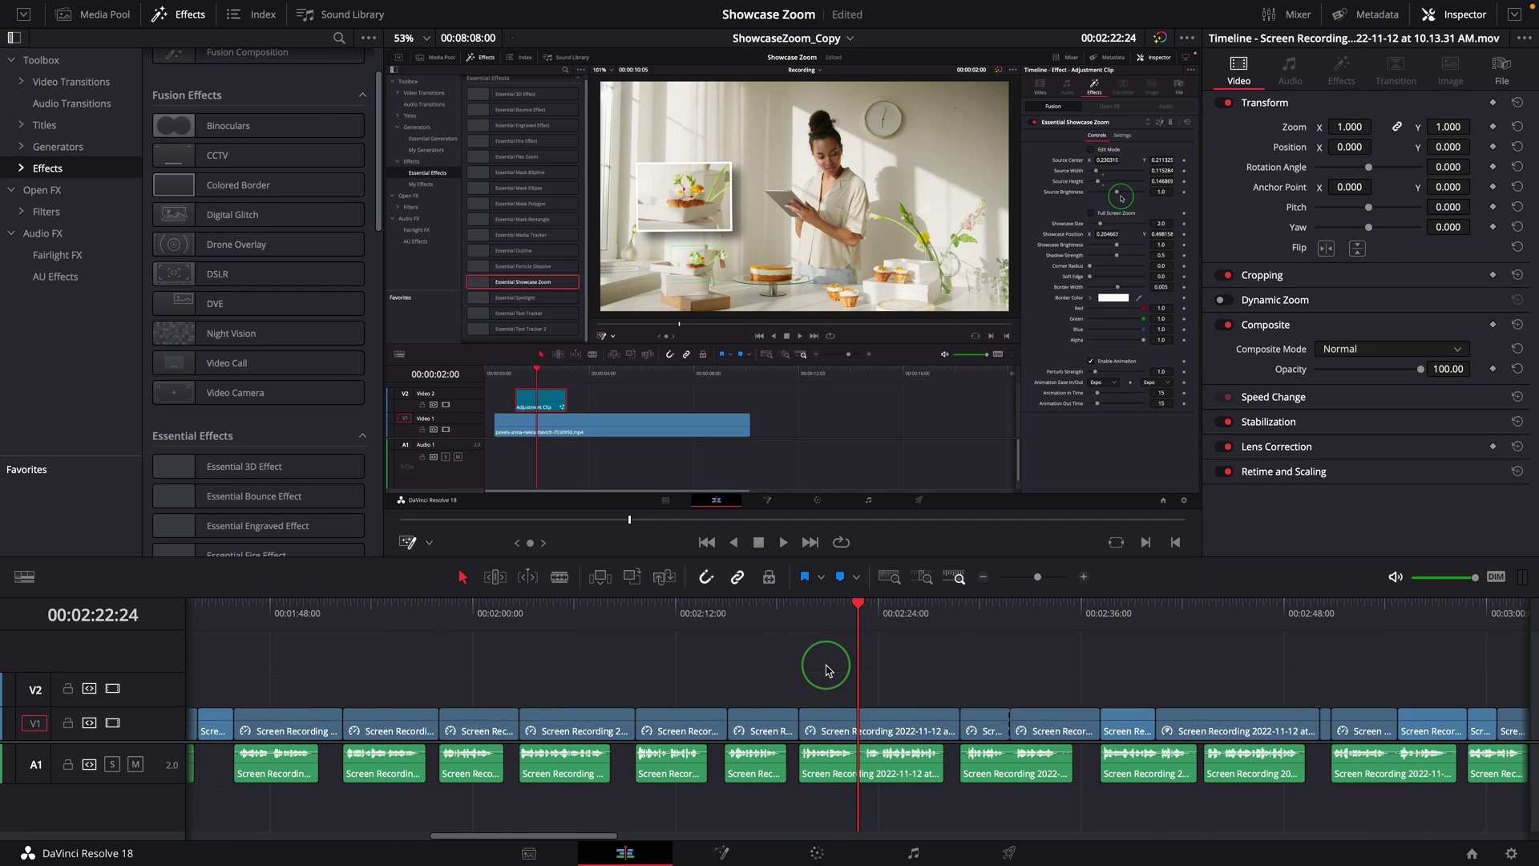
pyautogui.moveTo(827, 665); pyautogui.dragTo(513, 672)
pyautogui.press('Up')
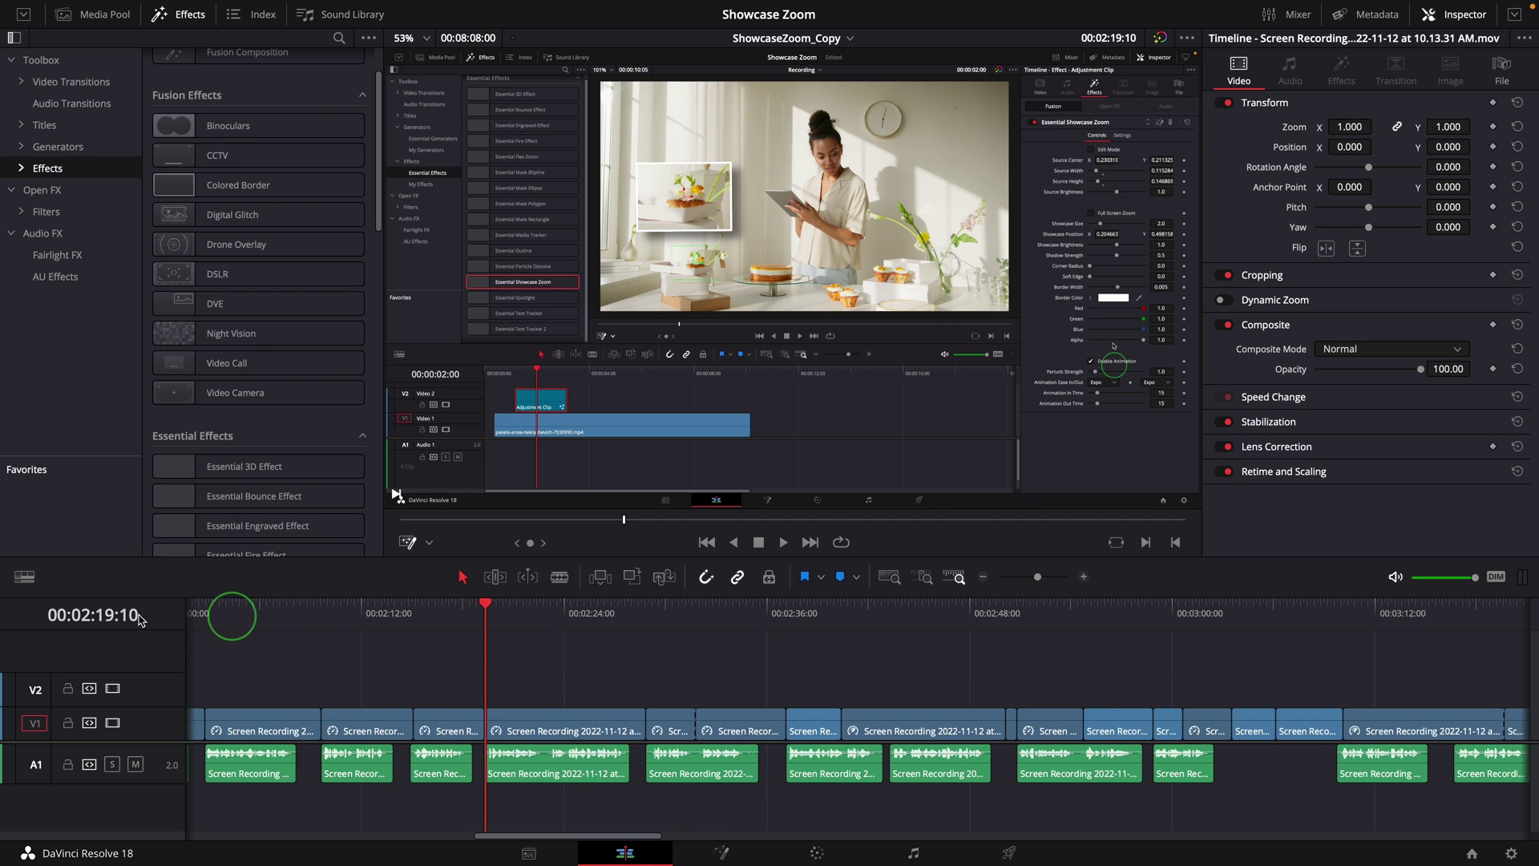
pyautogui.click(55, 151)
pyautogui.click(21, 147)
pyautogui.click(72, 169)
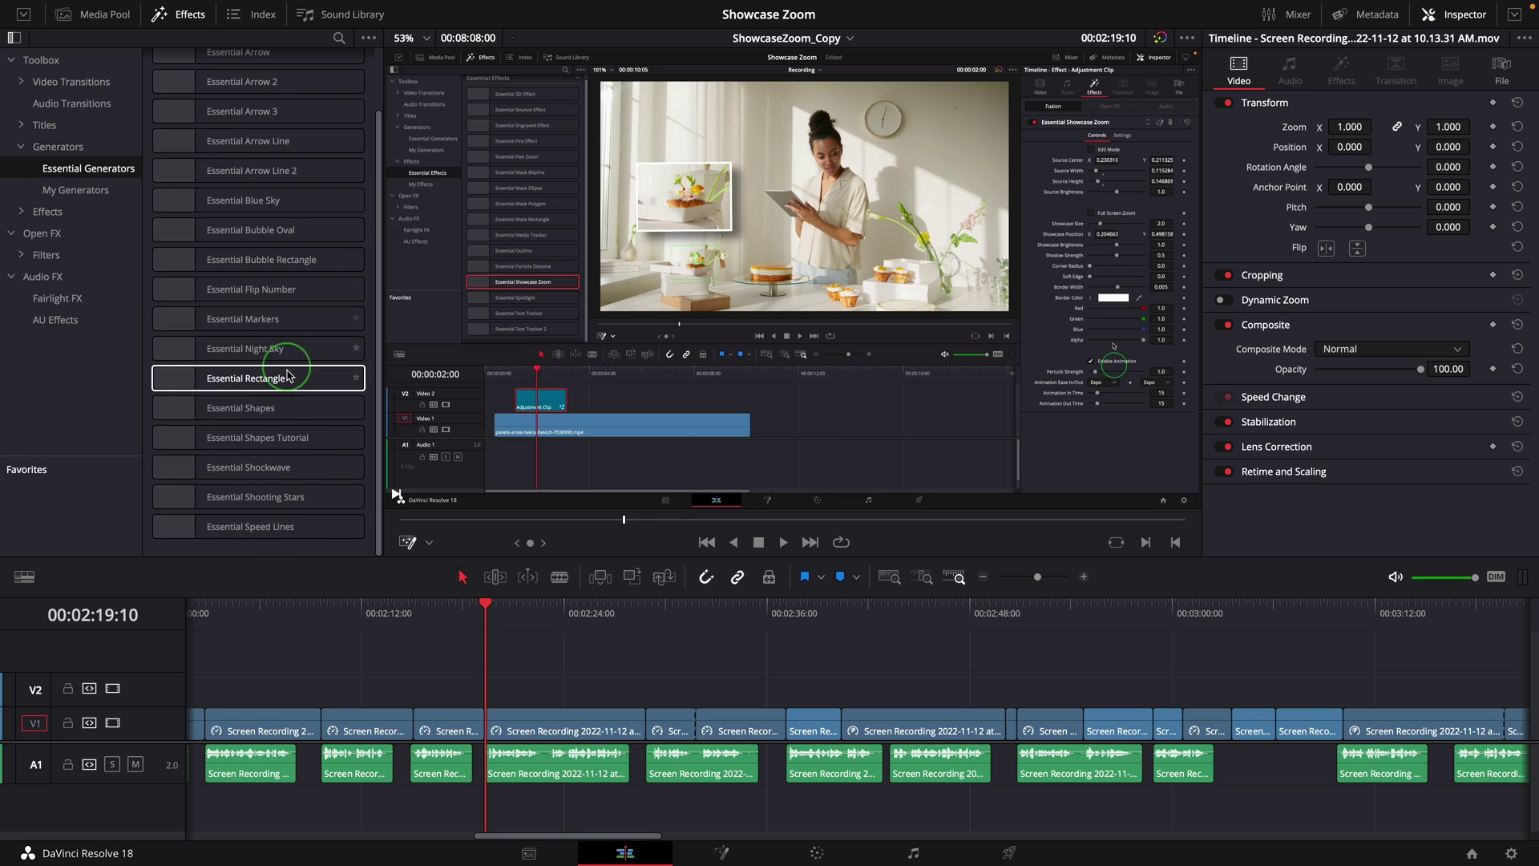
pyautogui.moveTo(289, 377); pyautogui.dragTo(491, 698)
pyautogui.press('space')
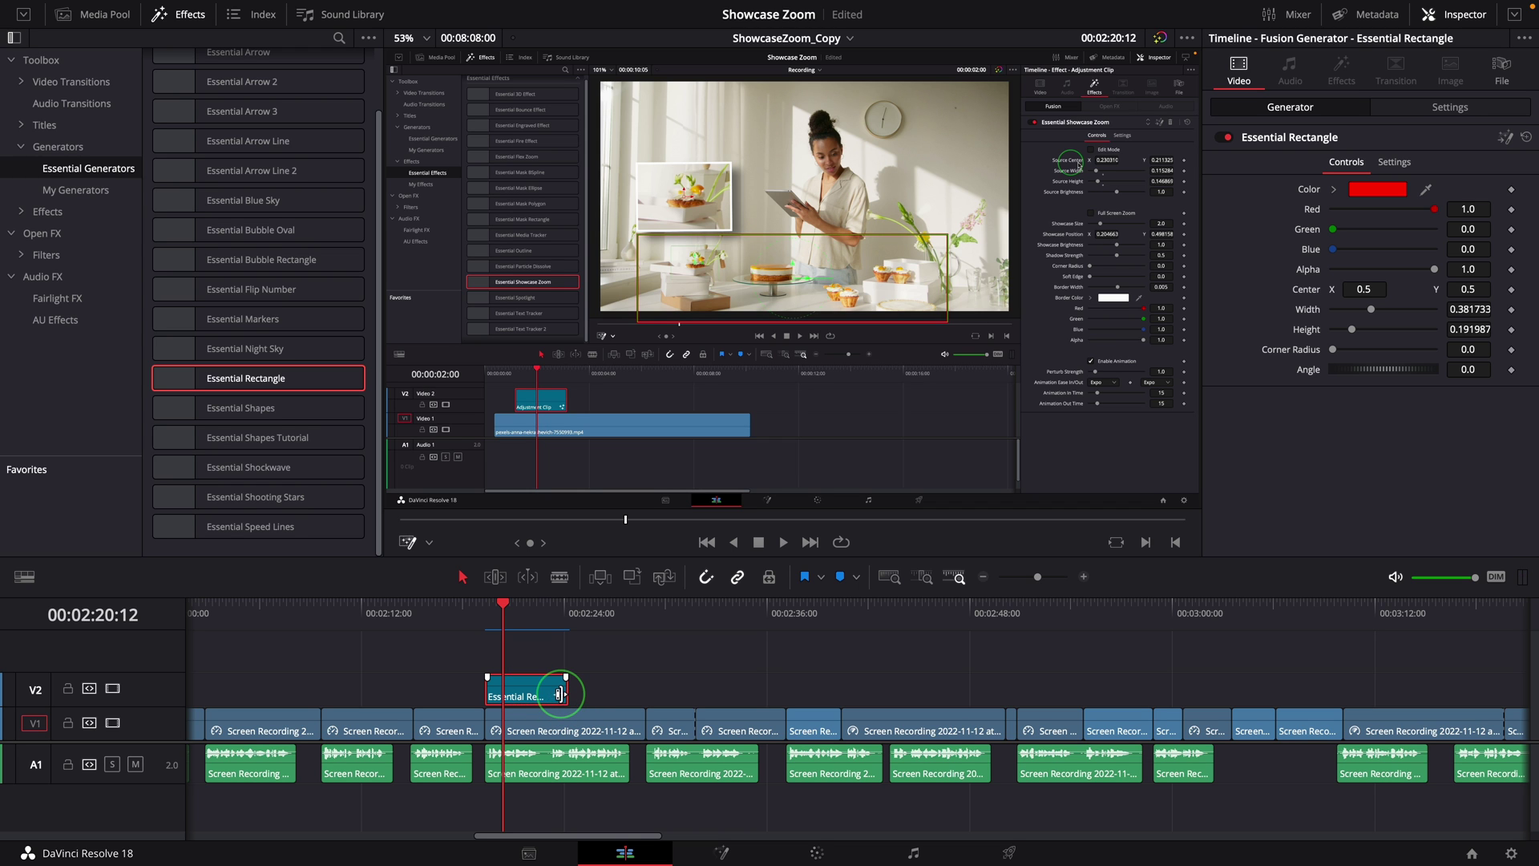
# Extend the Essential Rectangle clip on V2 to about 02:28:26, the start of the next V1 clip, and check the playback there.
pyautogui.moveTo(560, 695); pyautogui.dragTo(636, 696)
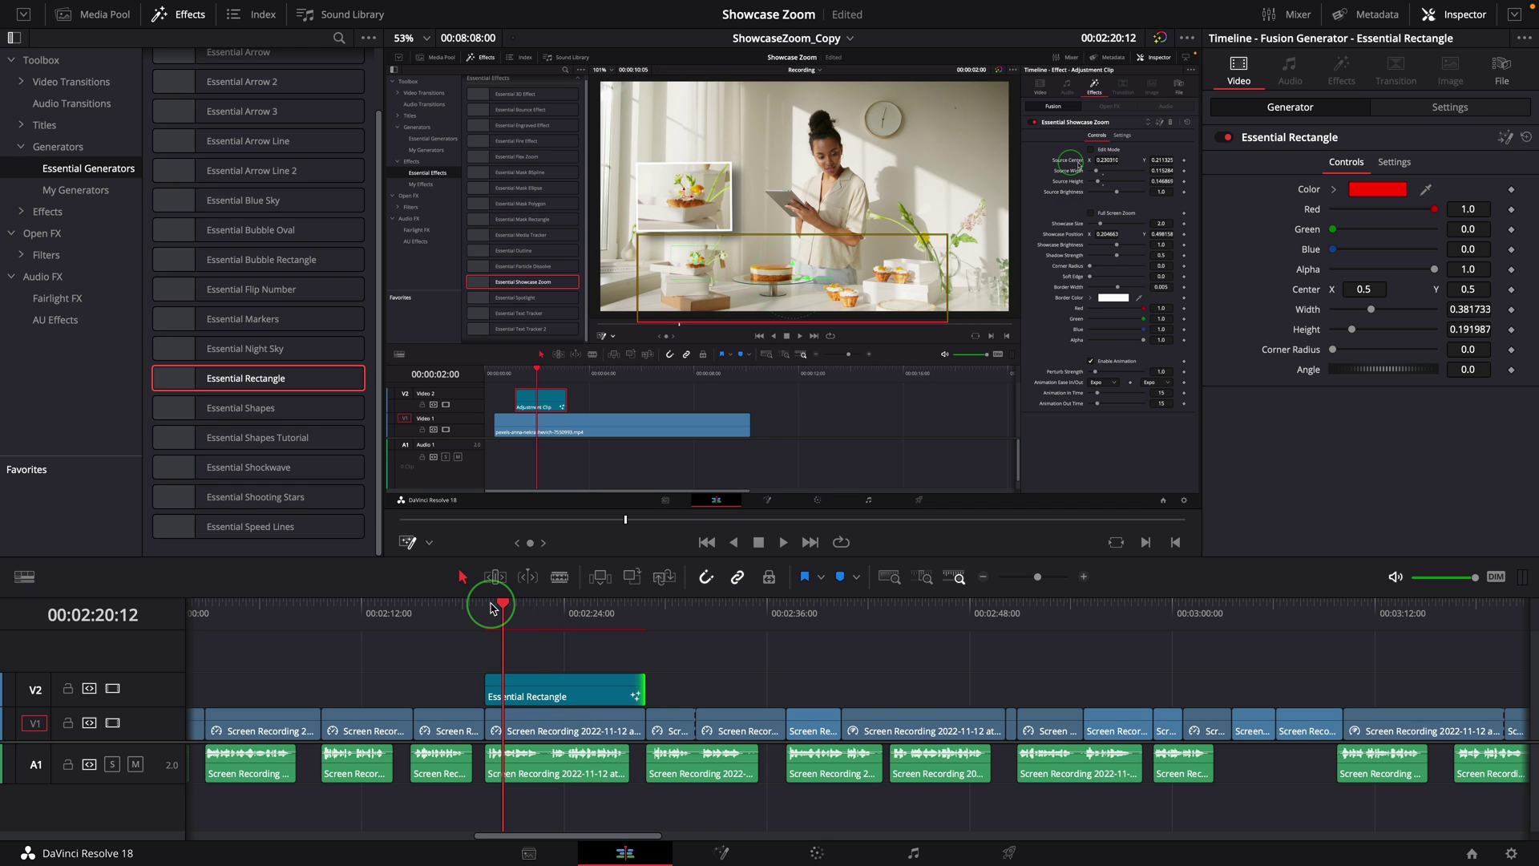
pyautogui.moveTo(503, 605); pyautogui.dragTo(620, 619)
pyautogui.press('space')
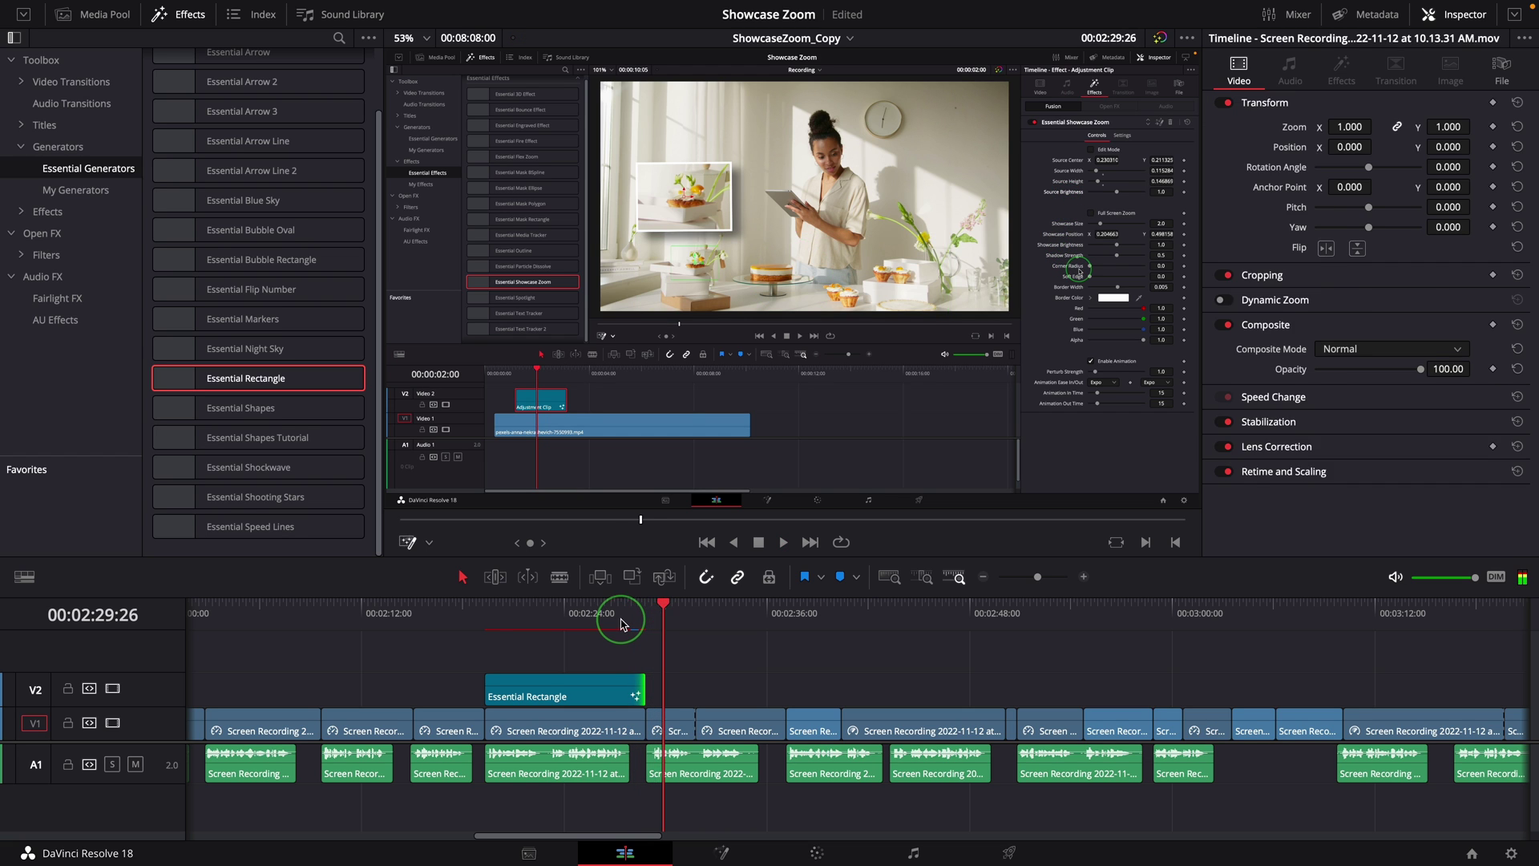
# Turn on the Fusion Overlay and fit the red rectangle around the source controls: center 0.894671, 0.729824, width 0.208077, height 0.132338.
pyautogui.click(429, 542)
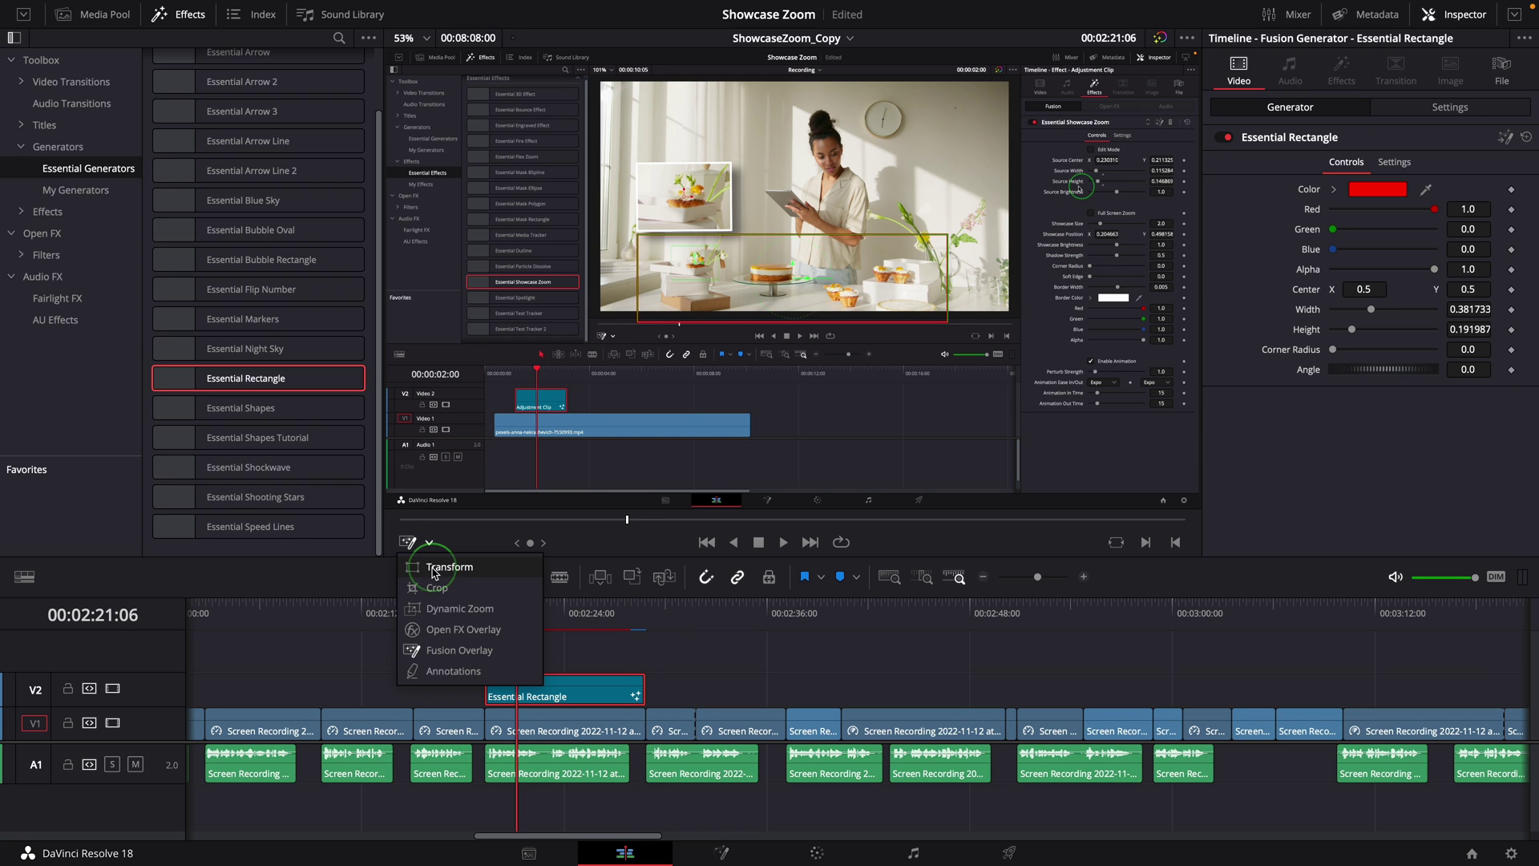
pyautogui.click(417, 651)
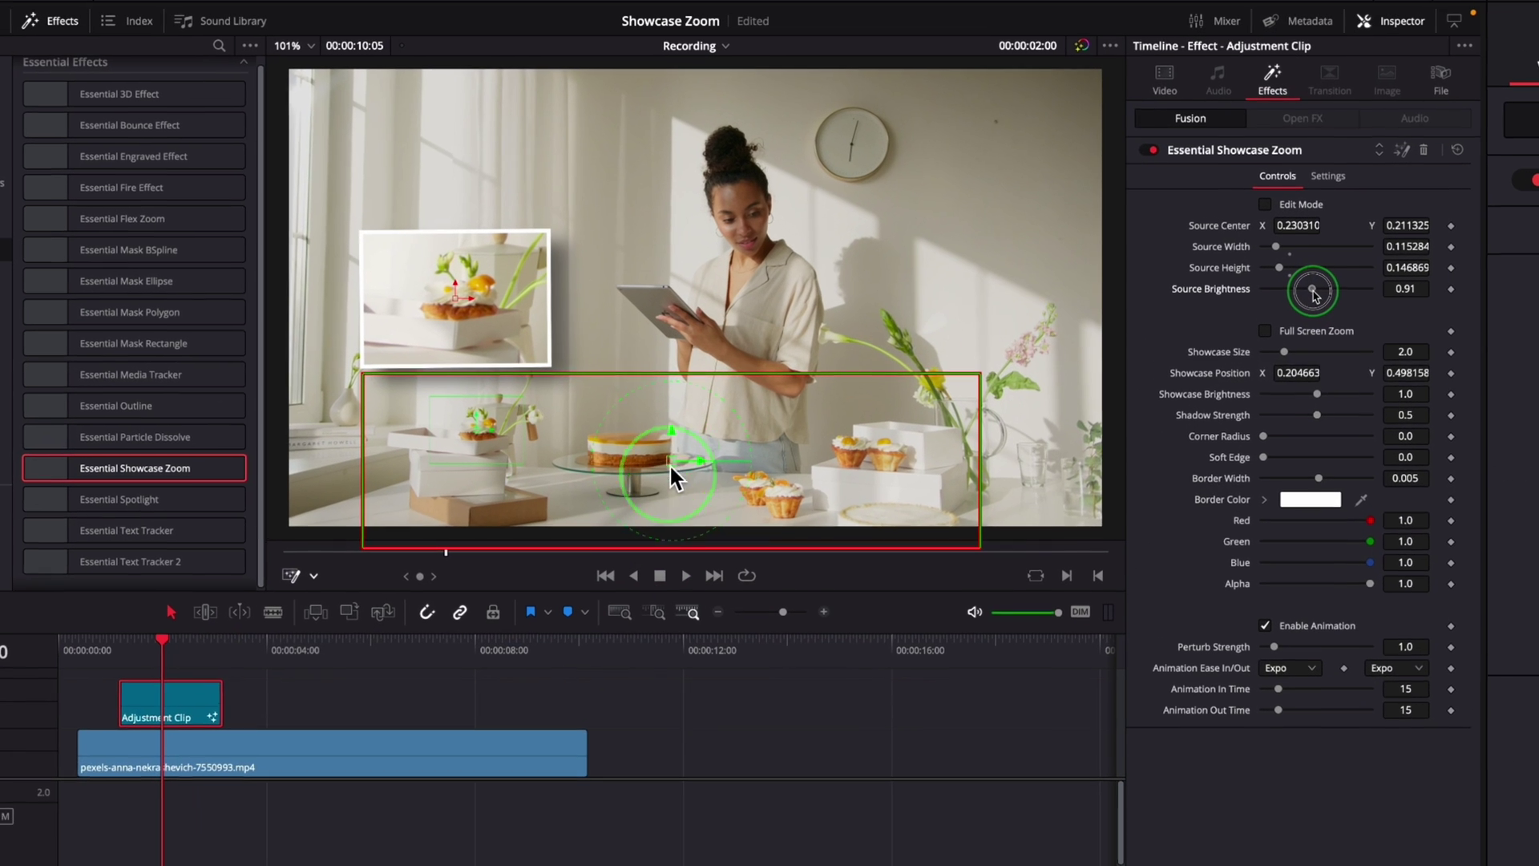
pyautogui.moveTo(794, 283); pyautogui.dragTo(1114, 170)
pyautogui.moveTo(1003, 266); pyautogui.dragTo(1143, 285)
pyautogui.moveTo(1326, 322); pyautogui.dragTo(1320, 309)
pyautogui.moveTo(1310, 228); pyautogui.dragTo(1307, 230)
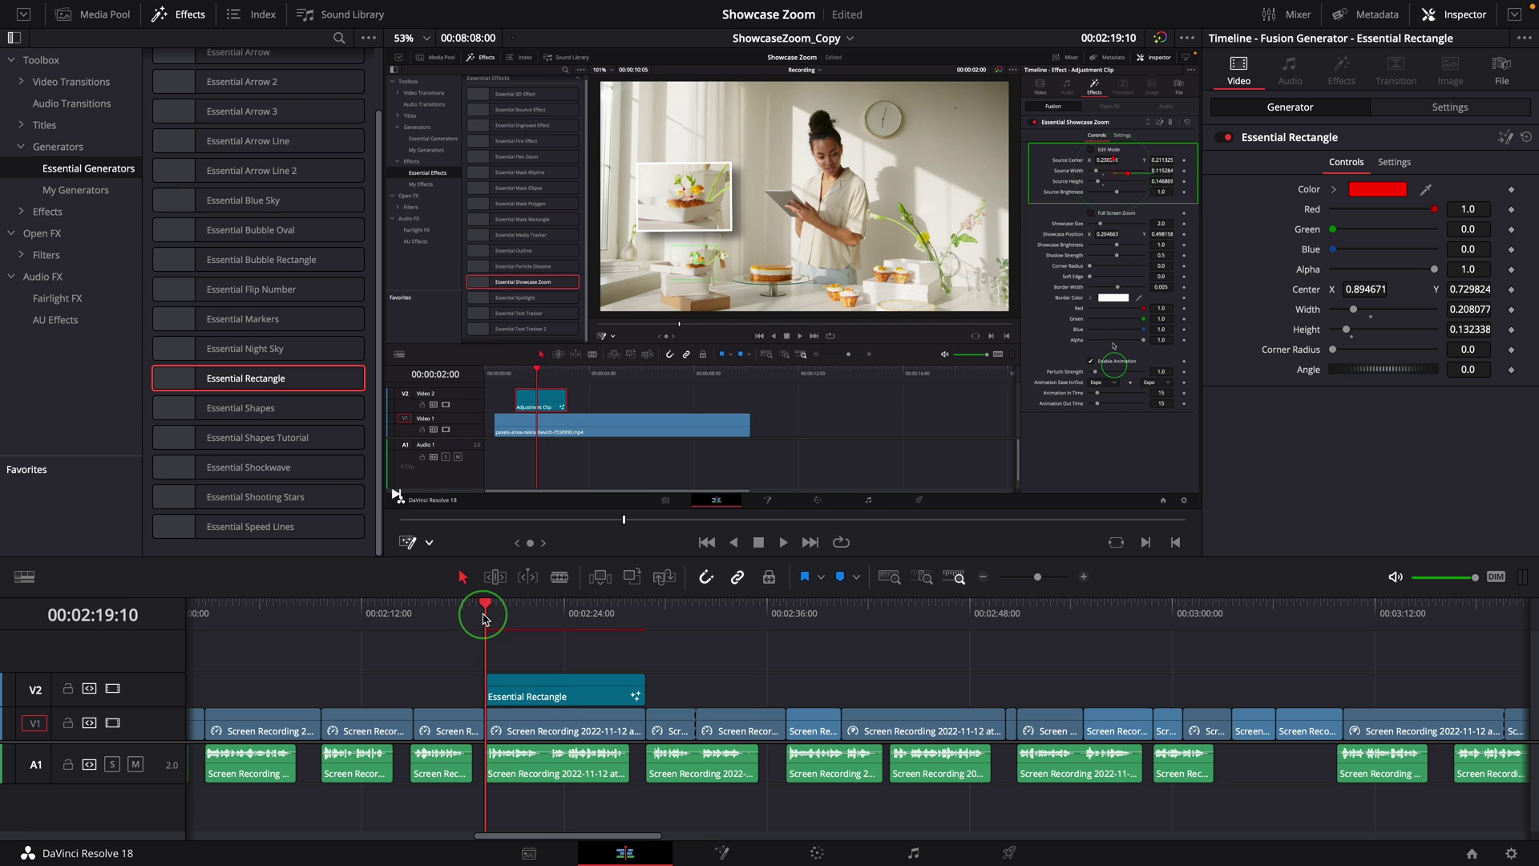
# Hide the viewer overlay and play back the section with the first rectangle from 02:19 to about 02:28.
pyautogui.click(402, 585)
pyautogui.press('space')
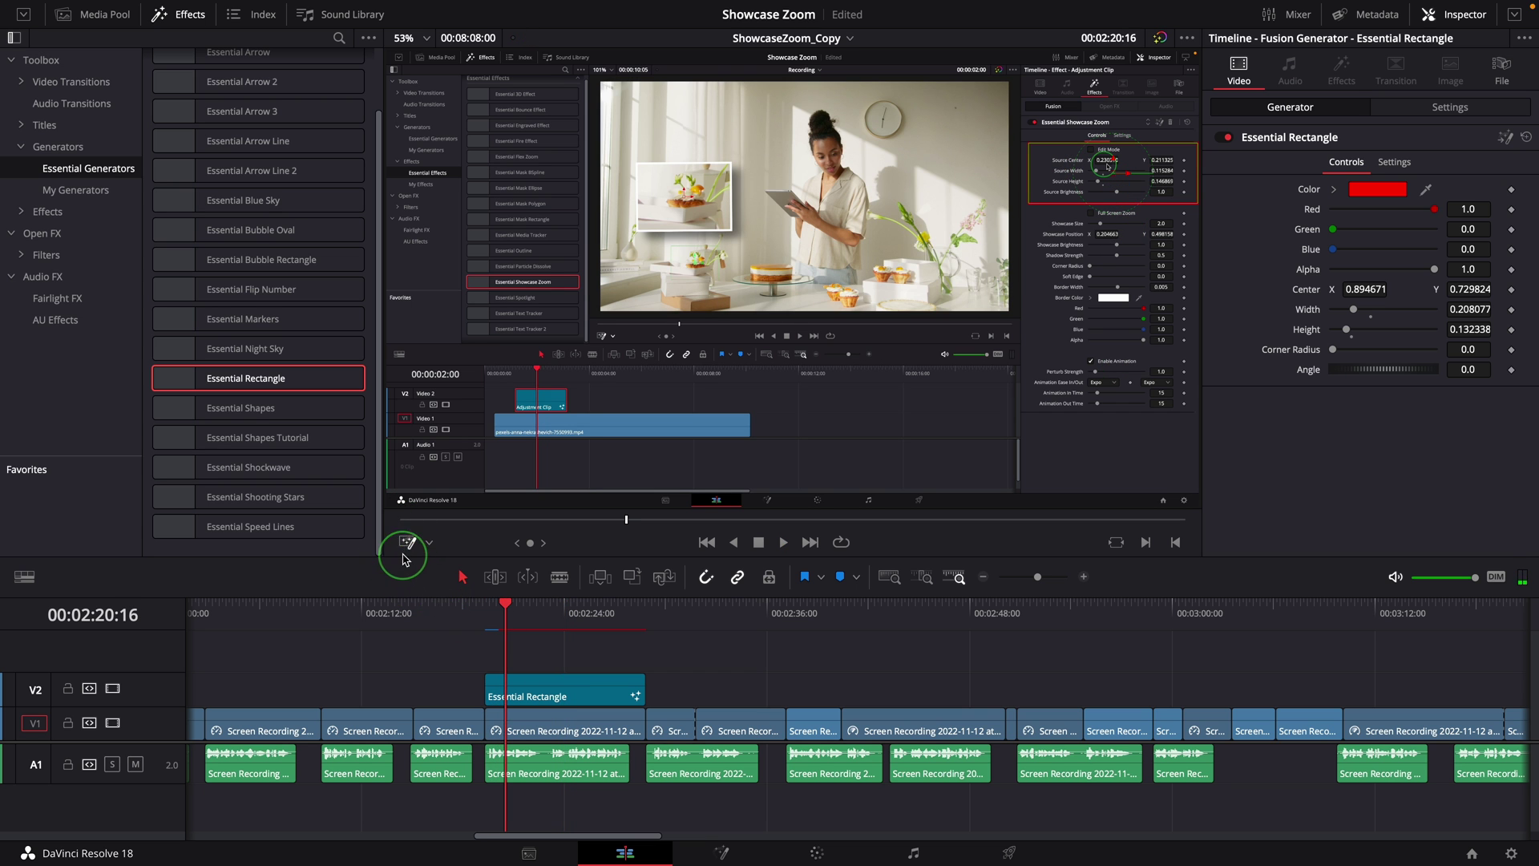
pyautogui.click(463, 618)
pyautogui.press('space')
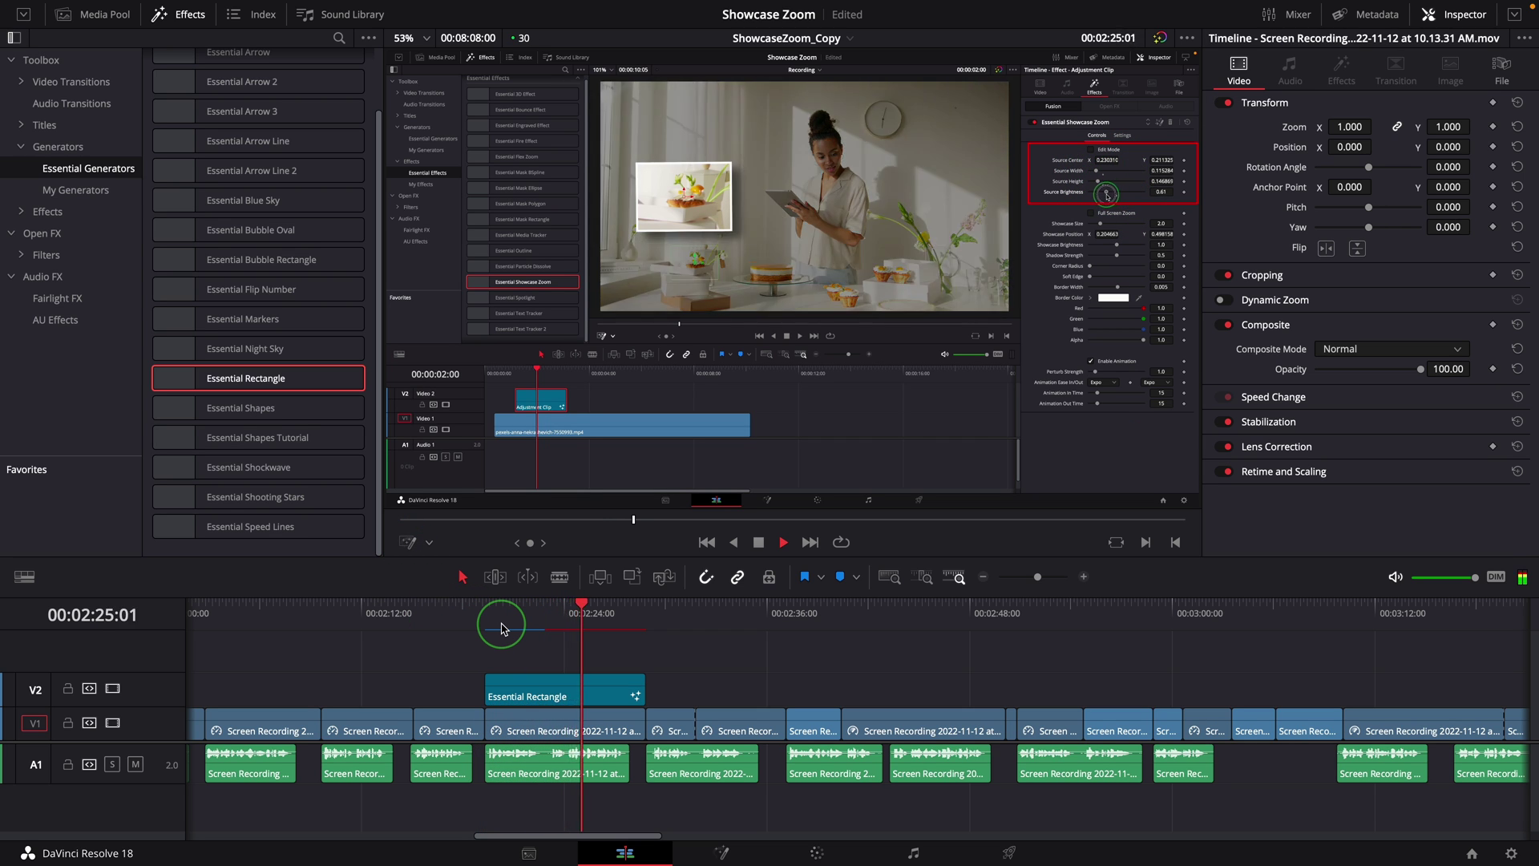
pyautogui.press('space')
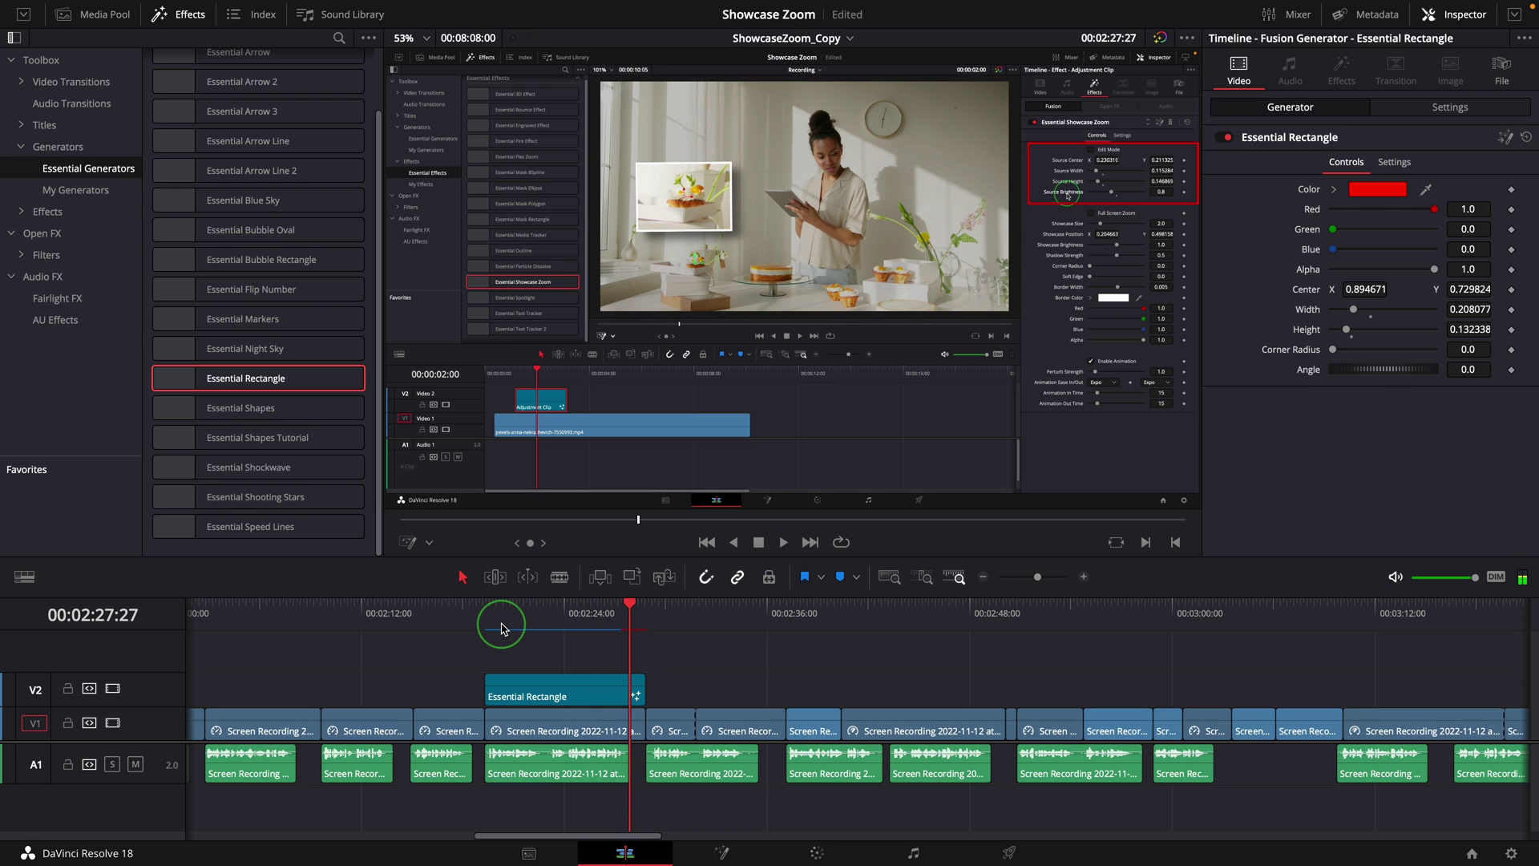
# Duplicate the Essential Rectangle clip on V2 so that the copy starts at 02:28:26, directly after the original.
pyautogui.click(654, 628)
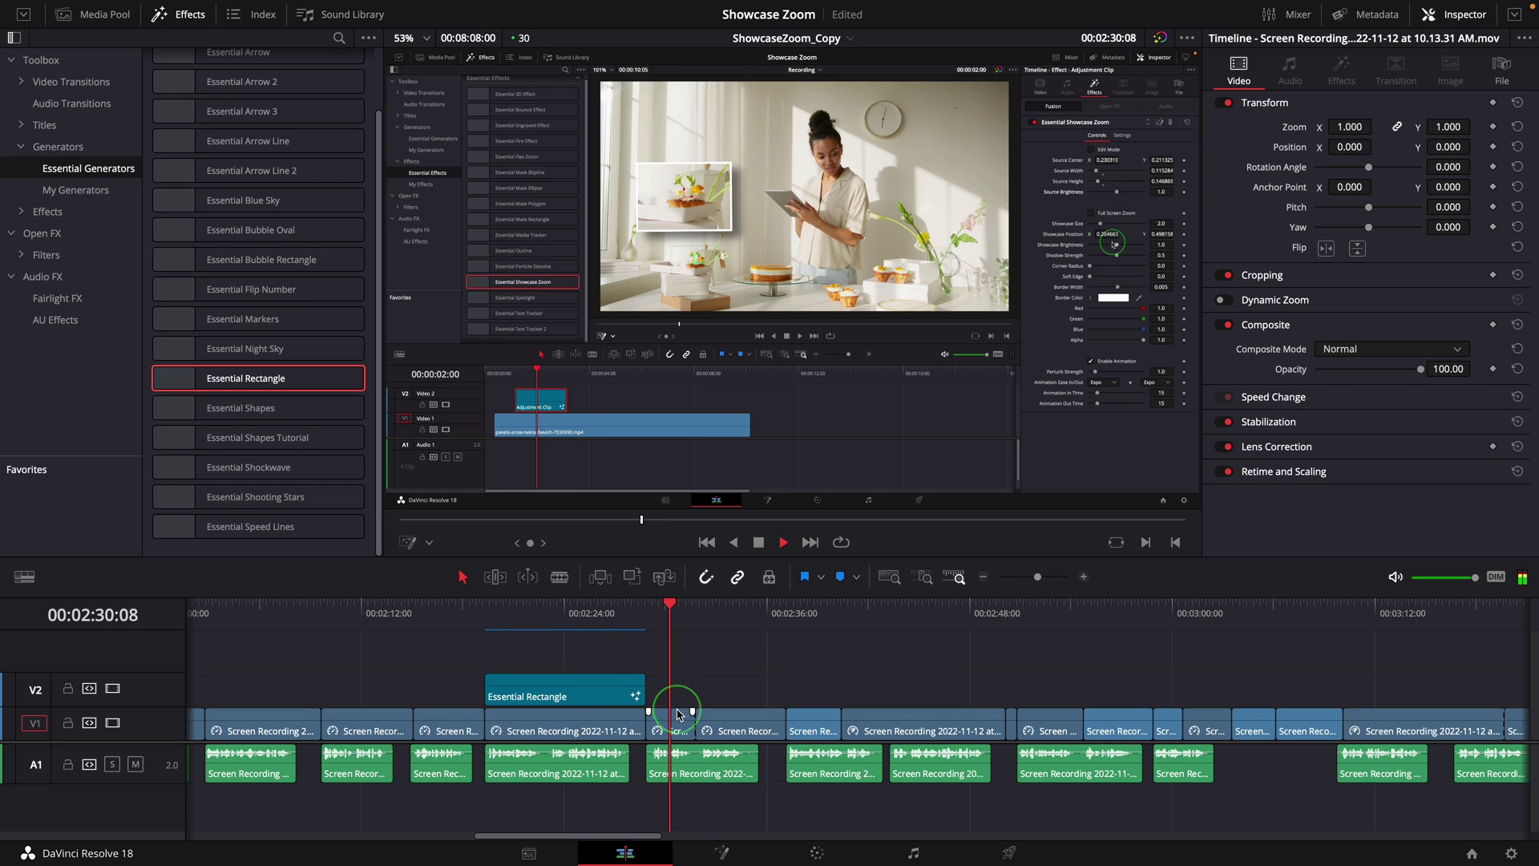
pyautogui.moveTo(649, 618)
pyautogui.mouseDown()
pyautogui.moveTo(665, 601)
pyautogui.moveTo(646, 613)
pyautogui.mouseUp()
pyautogui.keyDown('alt'); pyautogui.moveTo(576, 684); pyautogui.dragTo(720, 684); pyautogui.keyUp('alt')
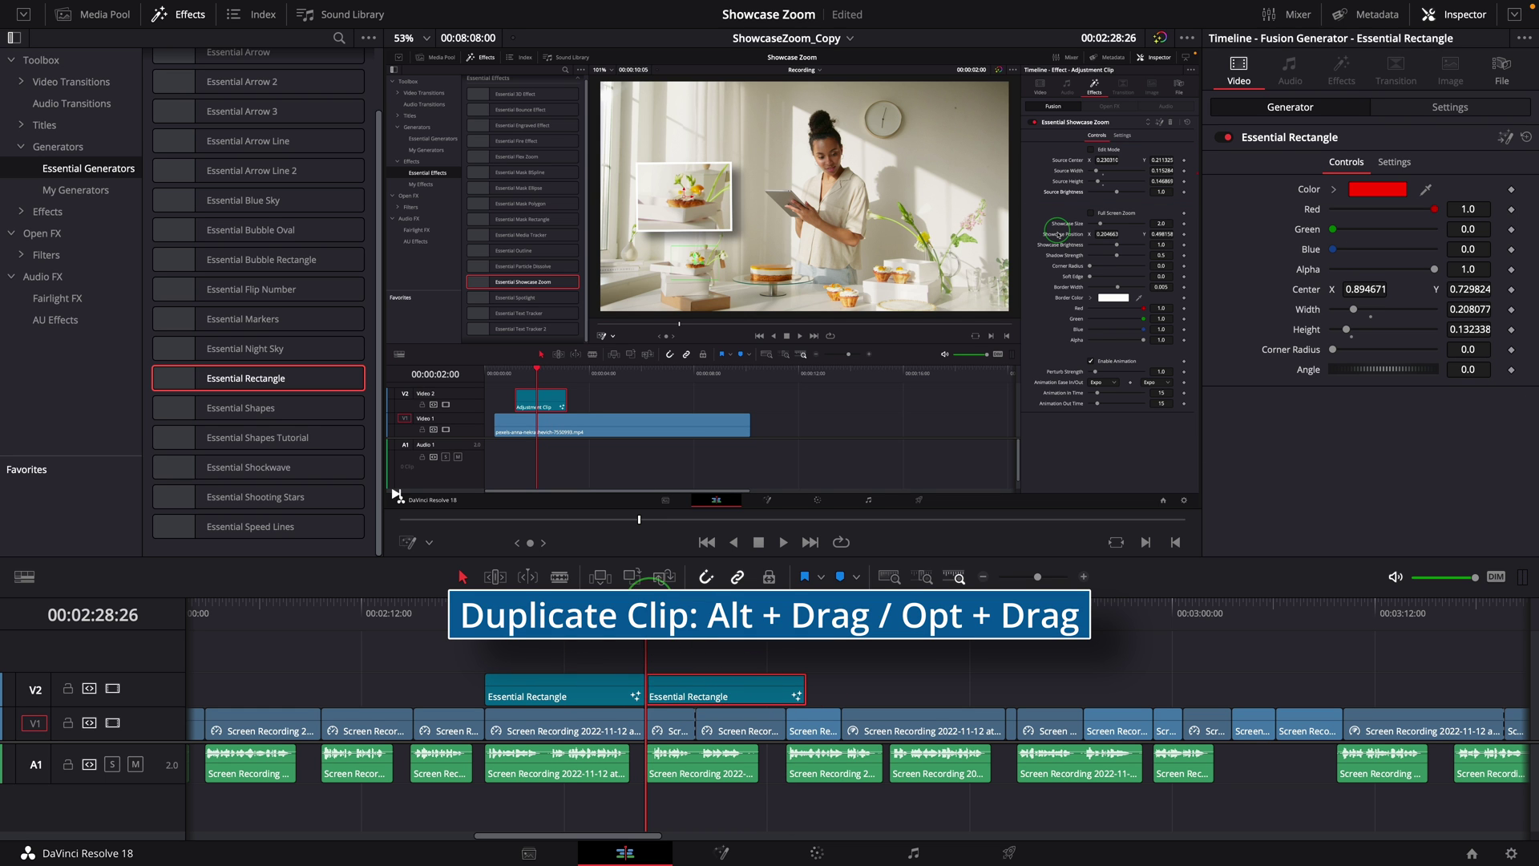
# Extend the second Essential Rectangle clip on V2 to about 02:42:18, where the showcase controls section ends.
pyautogui.press('space')
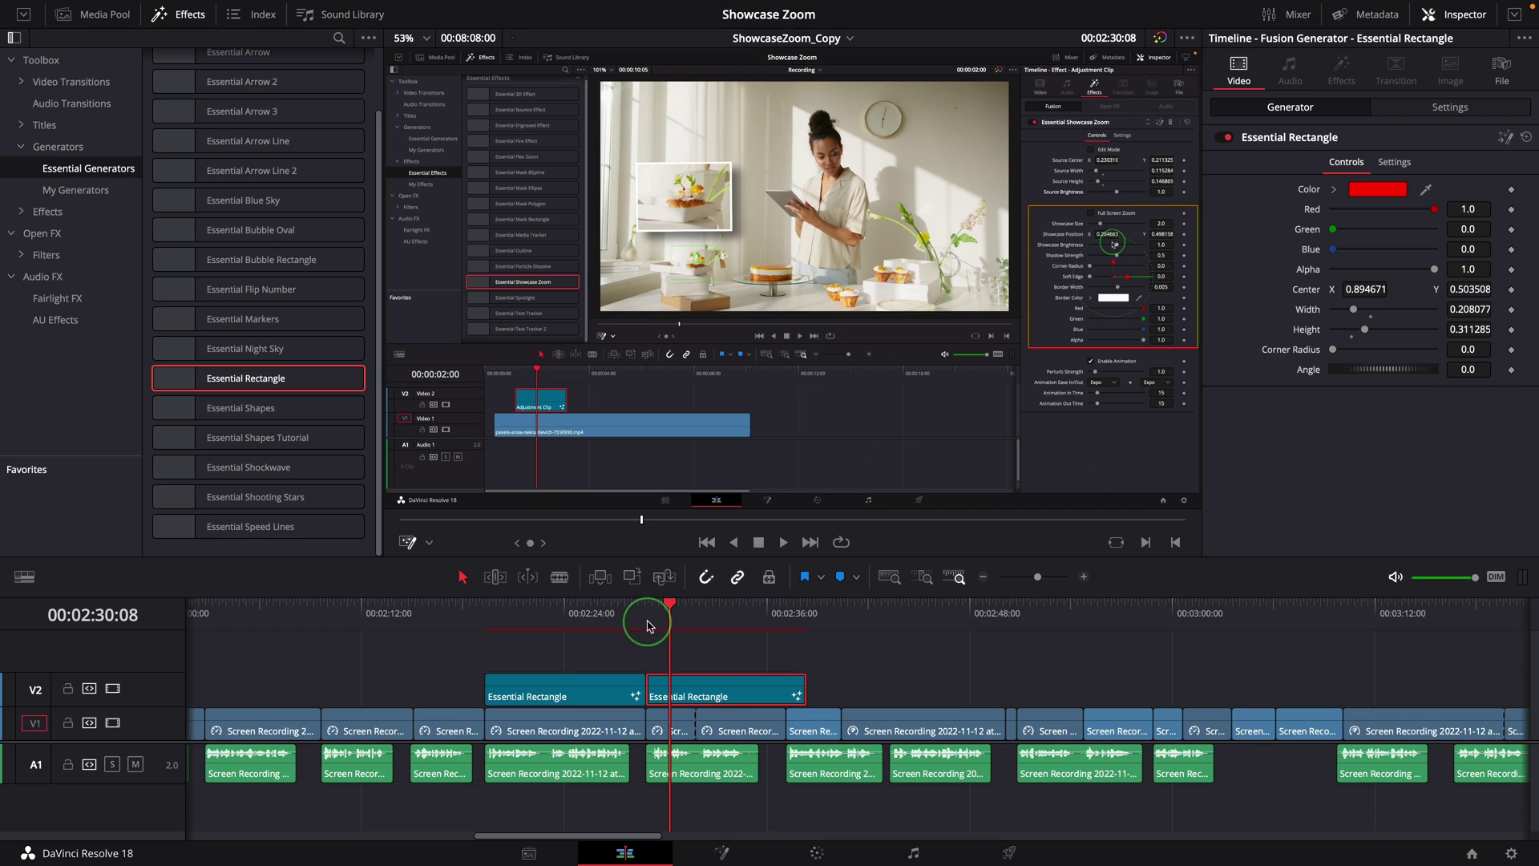
pyautogui.click(641, 608)
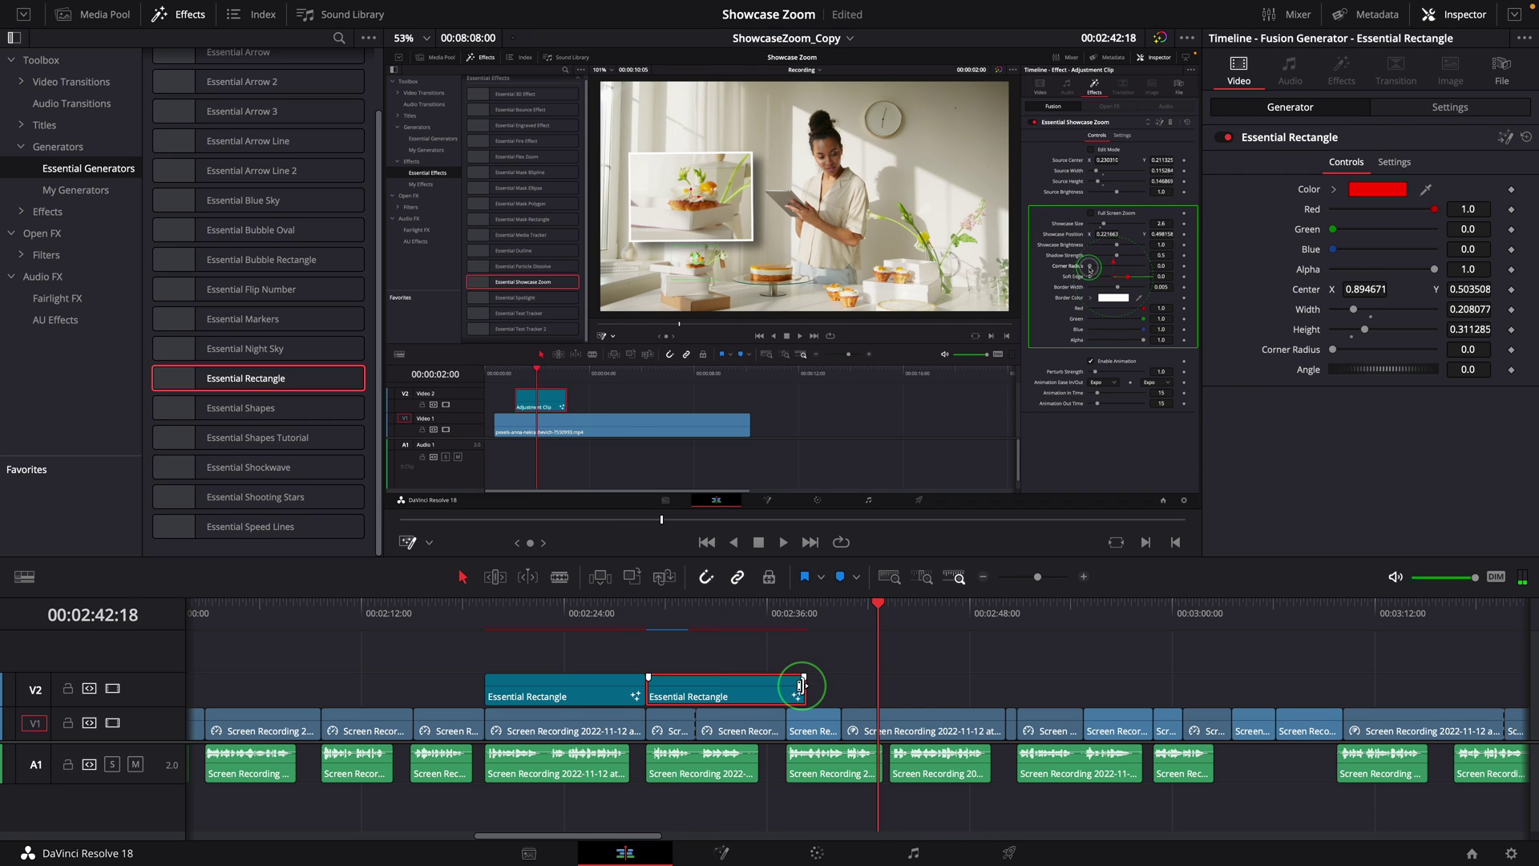
pyautogui.moveTo(802, 685); pyautogui.dragTo(874, 692)
# Add an Adjustment Clip from the Effects category on V2 at 02:43:09, after the second rectangle clip.
pyautogui.moveTo(922, 614); pyautogui.dragTo(912, 618)
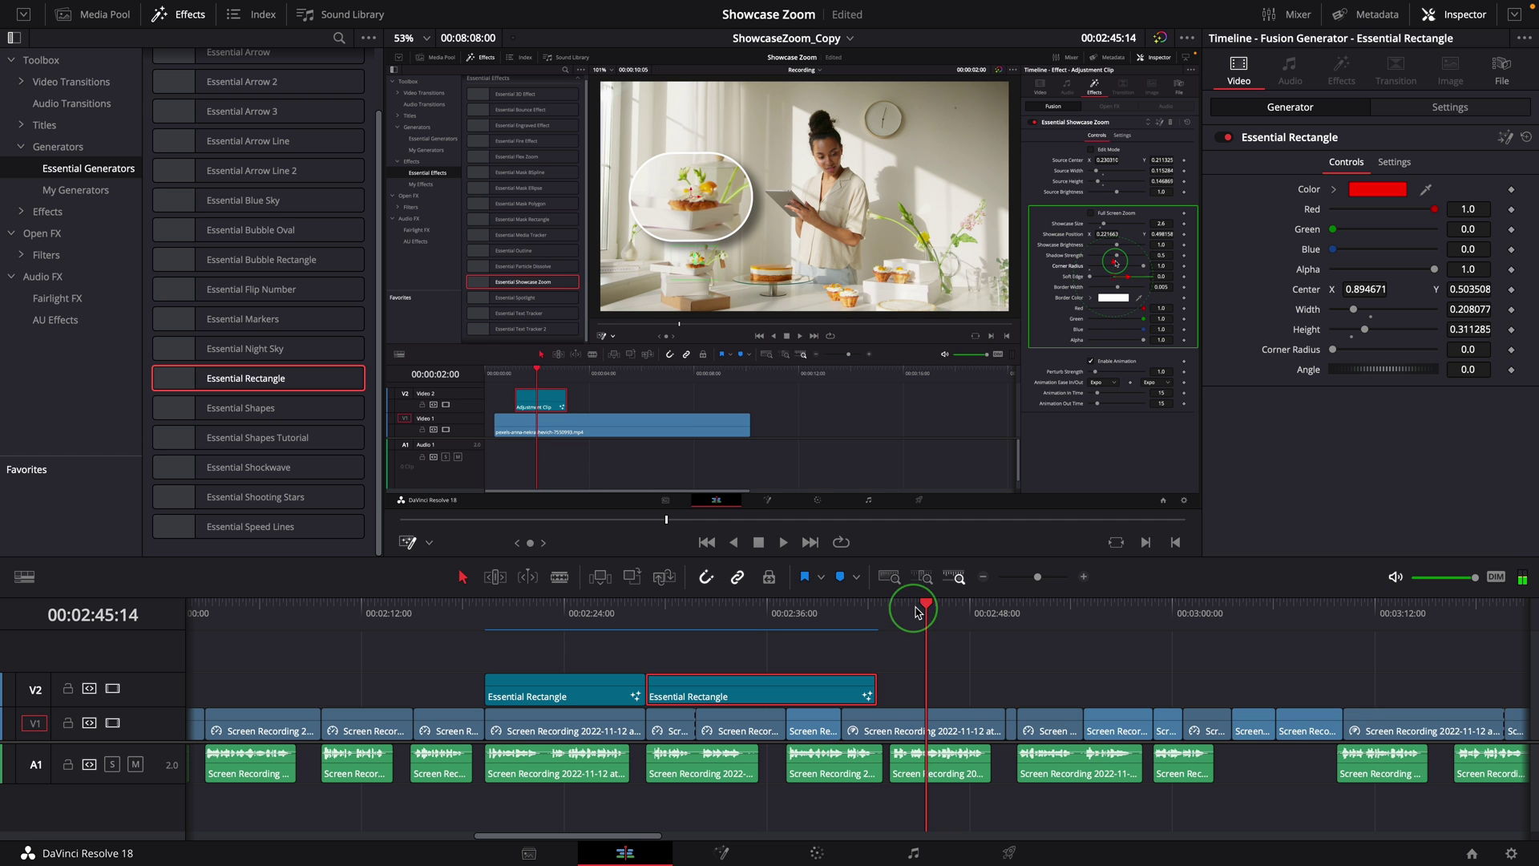
pyautogui.click(906, 613)
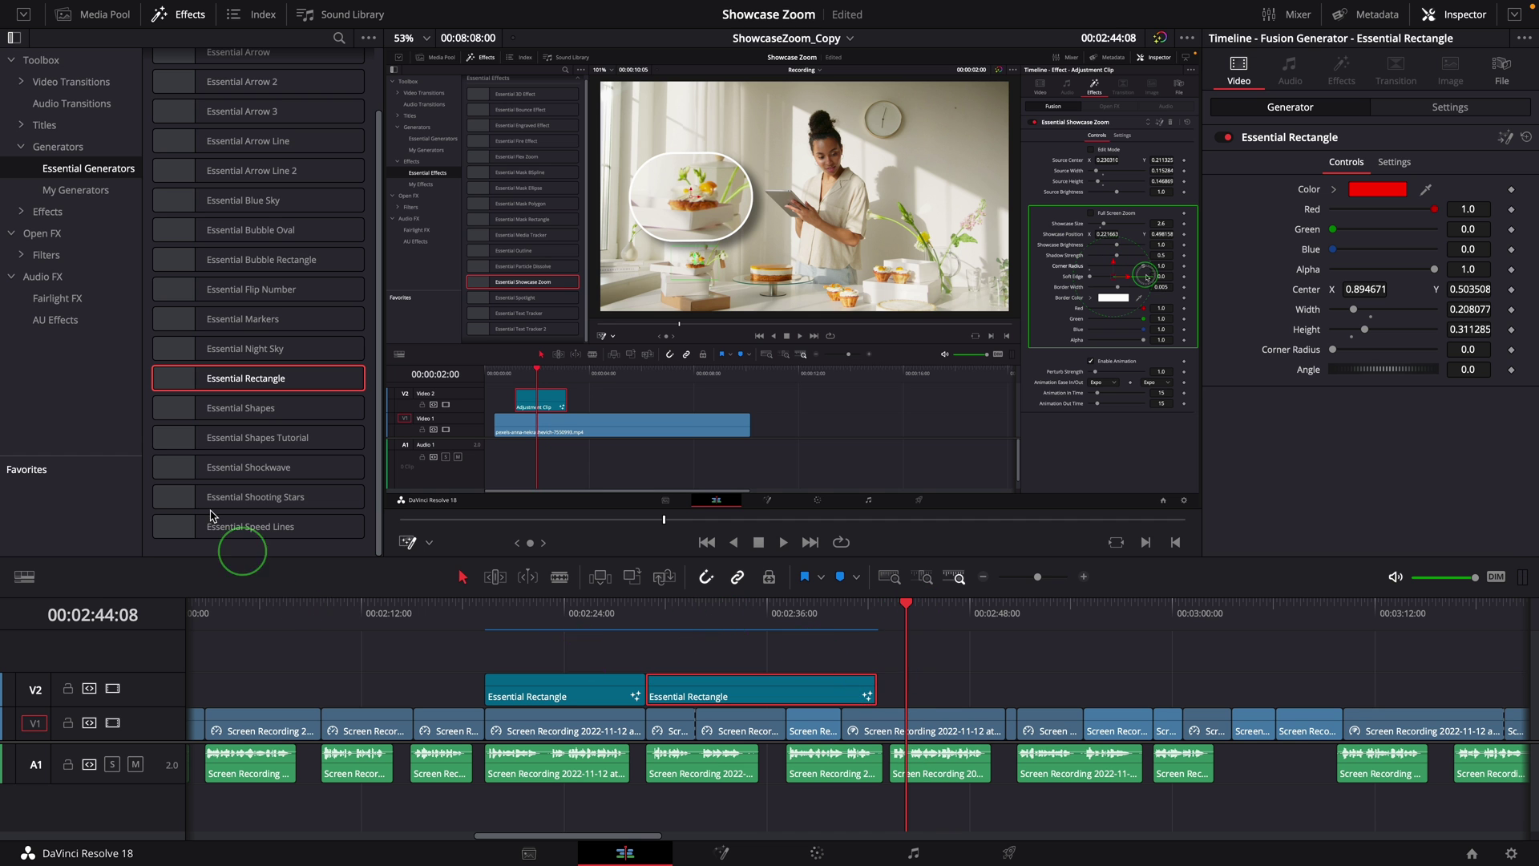
pyautogui.click(48, 213)
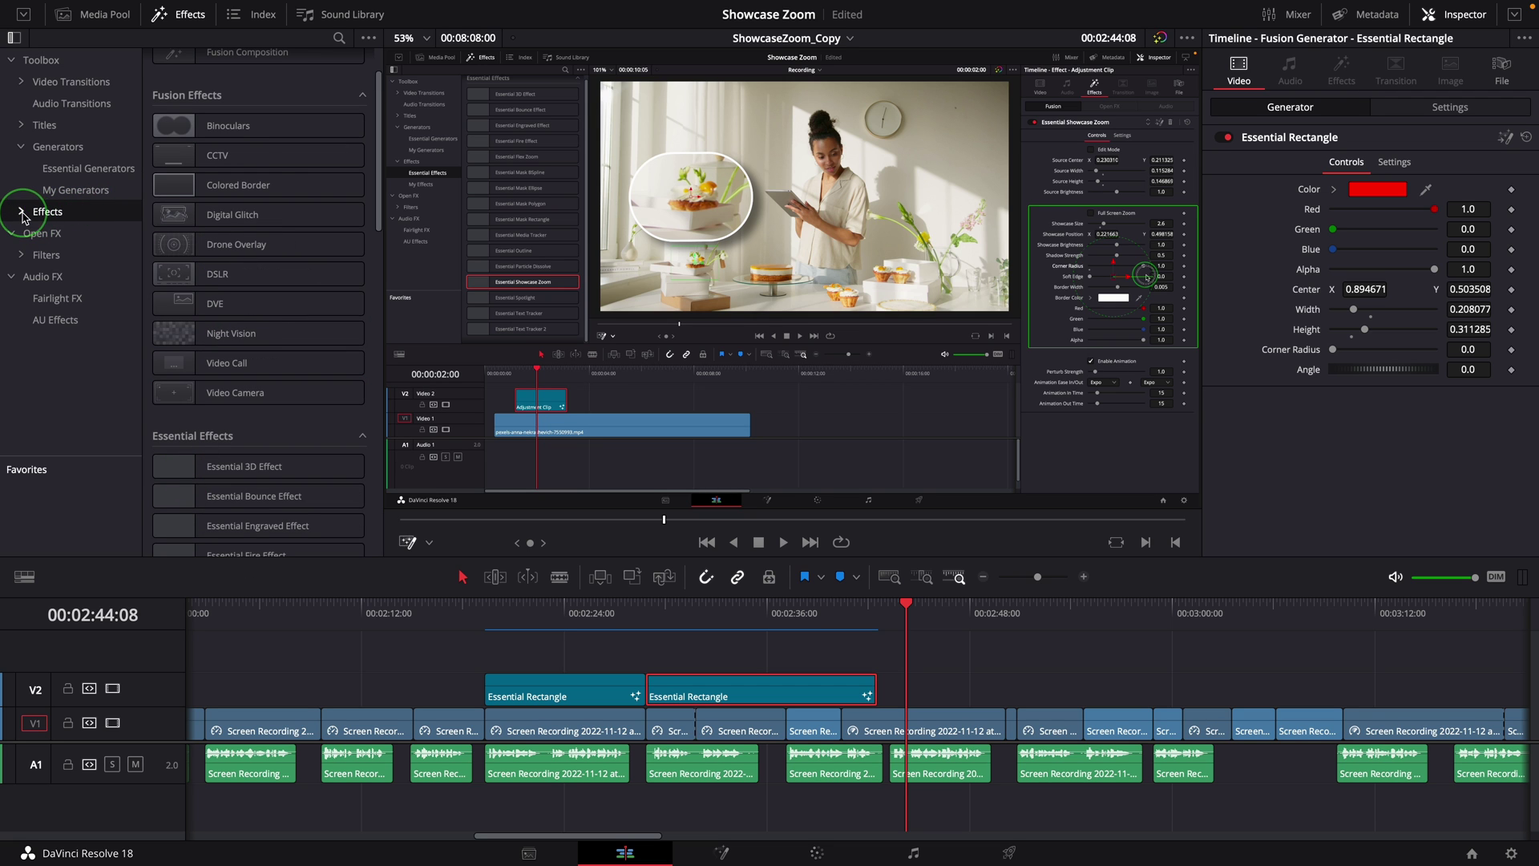
pyautogui.scroll(-3, 258, 161)
pyautogui.scroll(4, 302, 196)
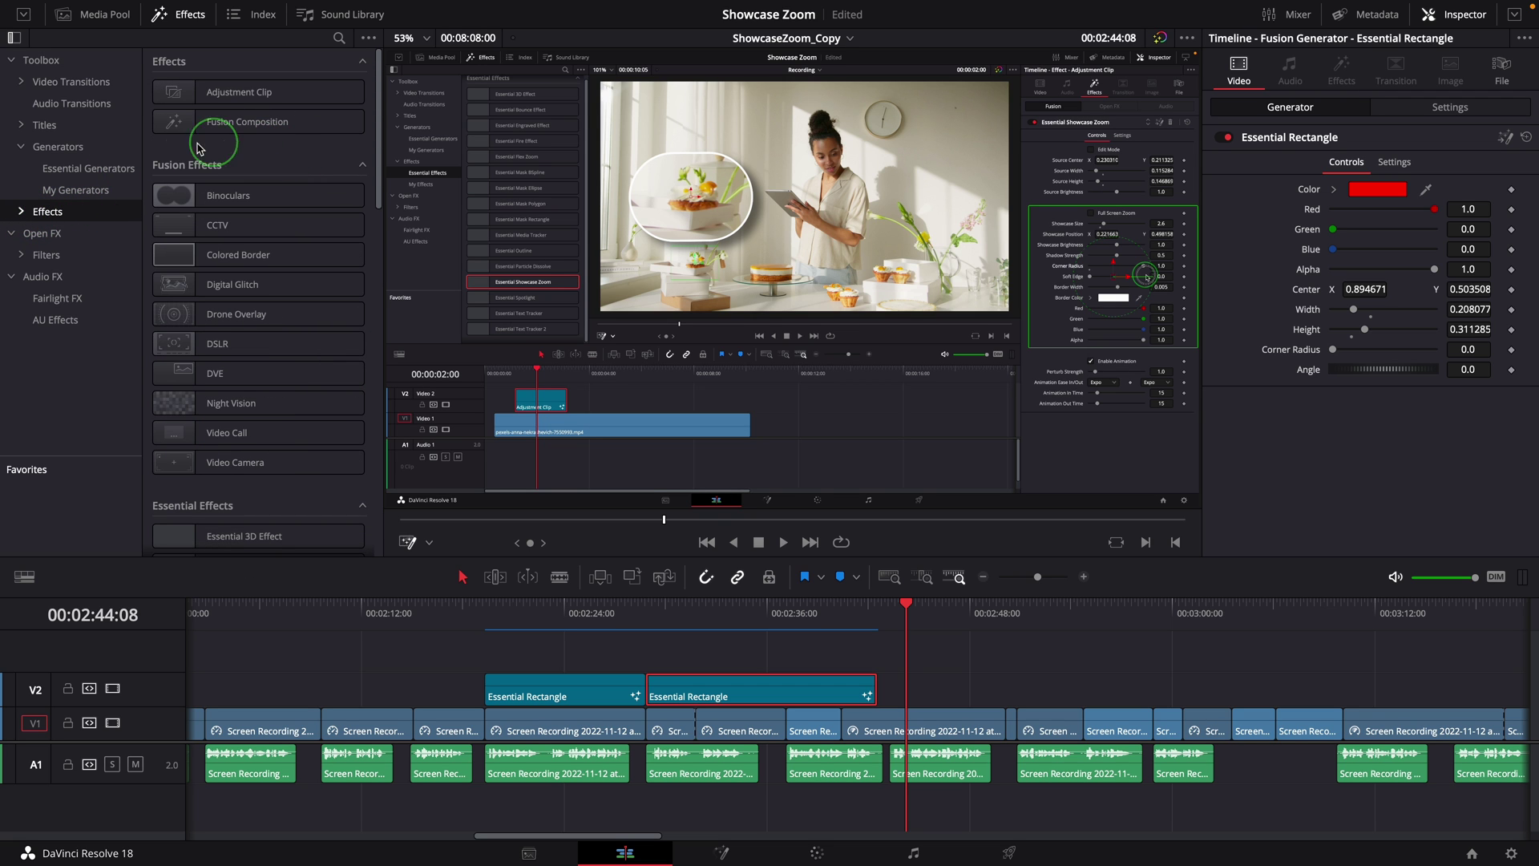
pyautogui.moveTo(239, 92); pyautogui.dragTo(932, 694)
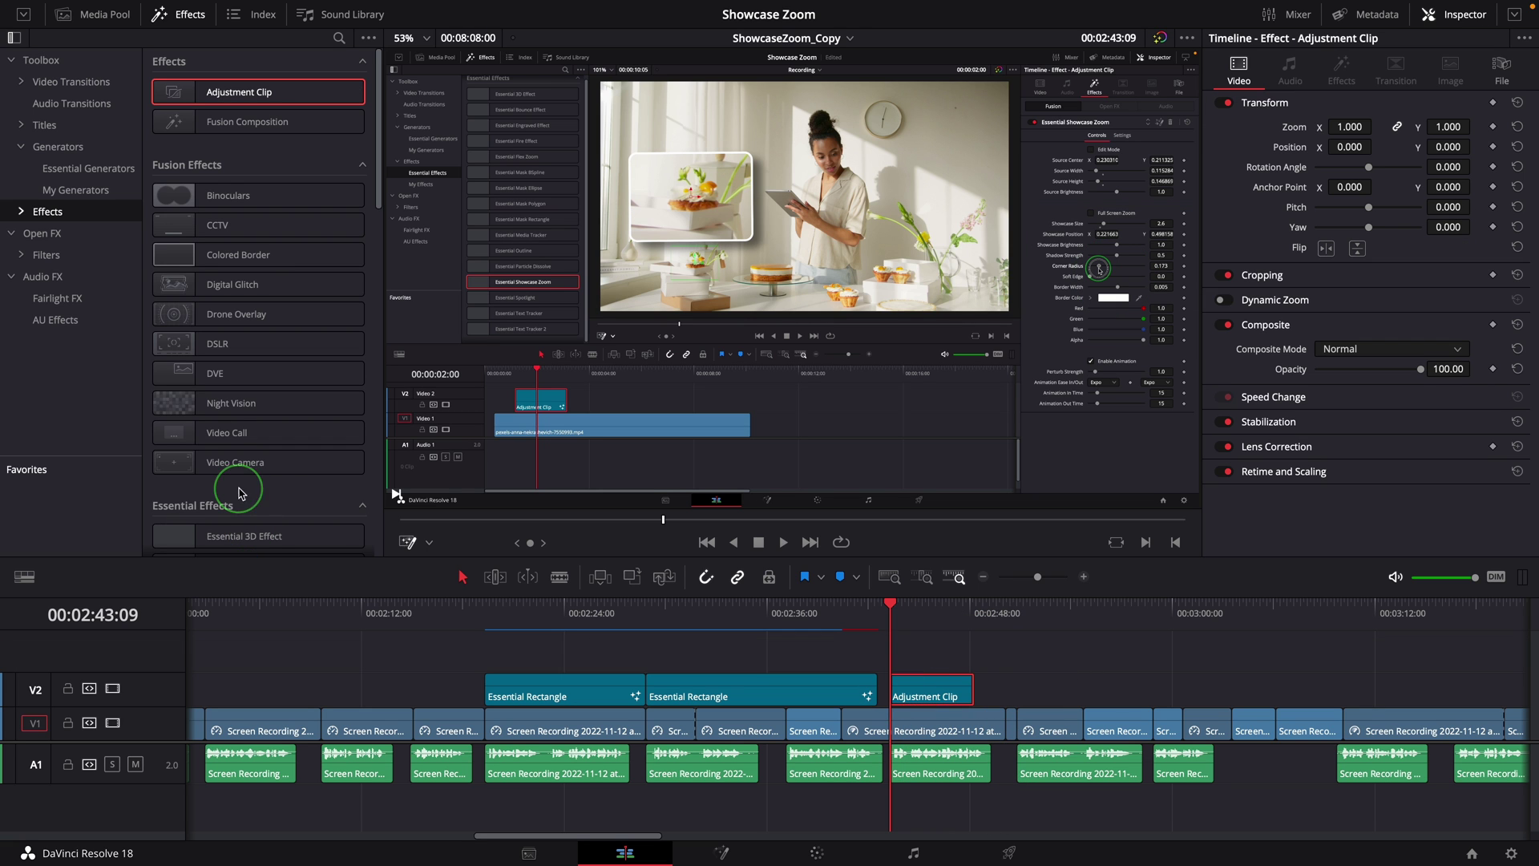
# Apply Essential Spotlight from the Essential Effects to the adjustment clip on V2.
pyautogui.click(20, 212)
pyautogui.click(71, 233)
pyautogui.click(328, 446)
pyautogui.moveTo(233, 478); pyautogui.dragTo(929, 611)
# Trim the end of the adjustment clip with the spotlight to 02:45:19 and select the clip.
pyautogui.press('space')
pyautogui.press('space')
pyautogui.moveTo(972, 687); pyautogui.dragTo(927, 682)
pyautogui.click(914, 683)
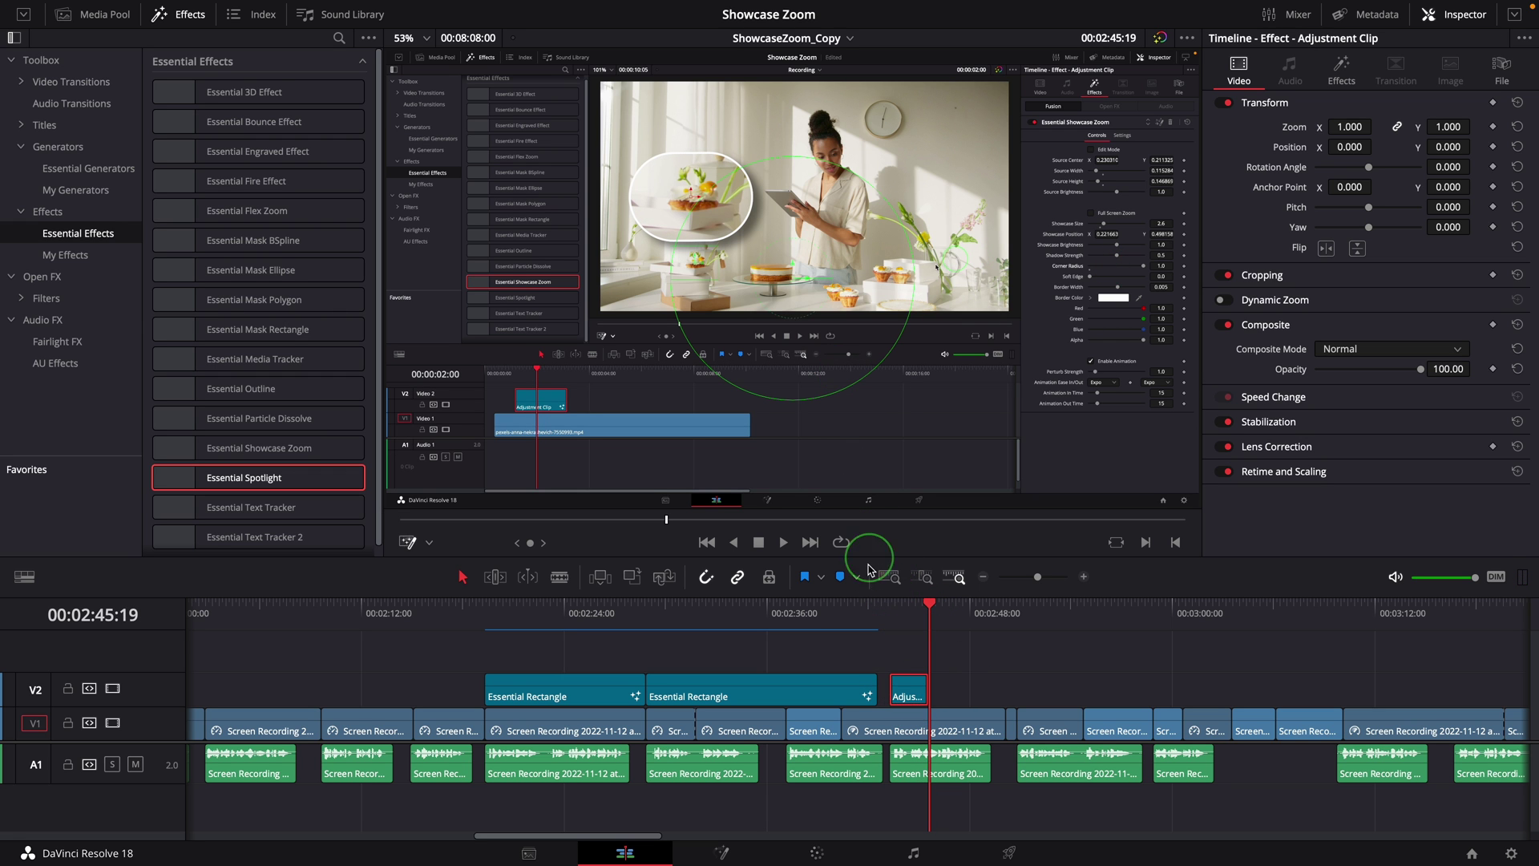
# Play back the section with the spotlight over the Corner Radius control from just before the adjustment clip.
pyautogui.moveTo(918, 611); pyautogui.dragTo(909, 611)
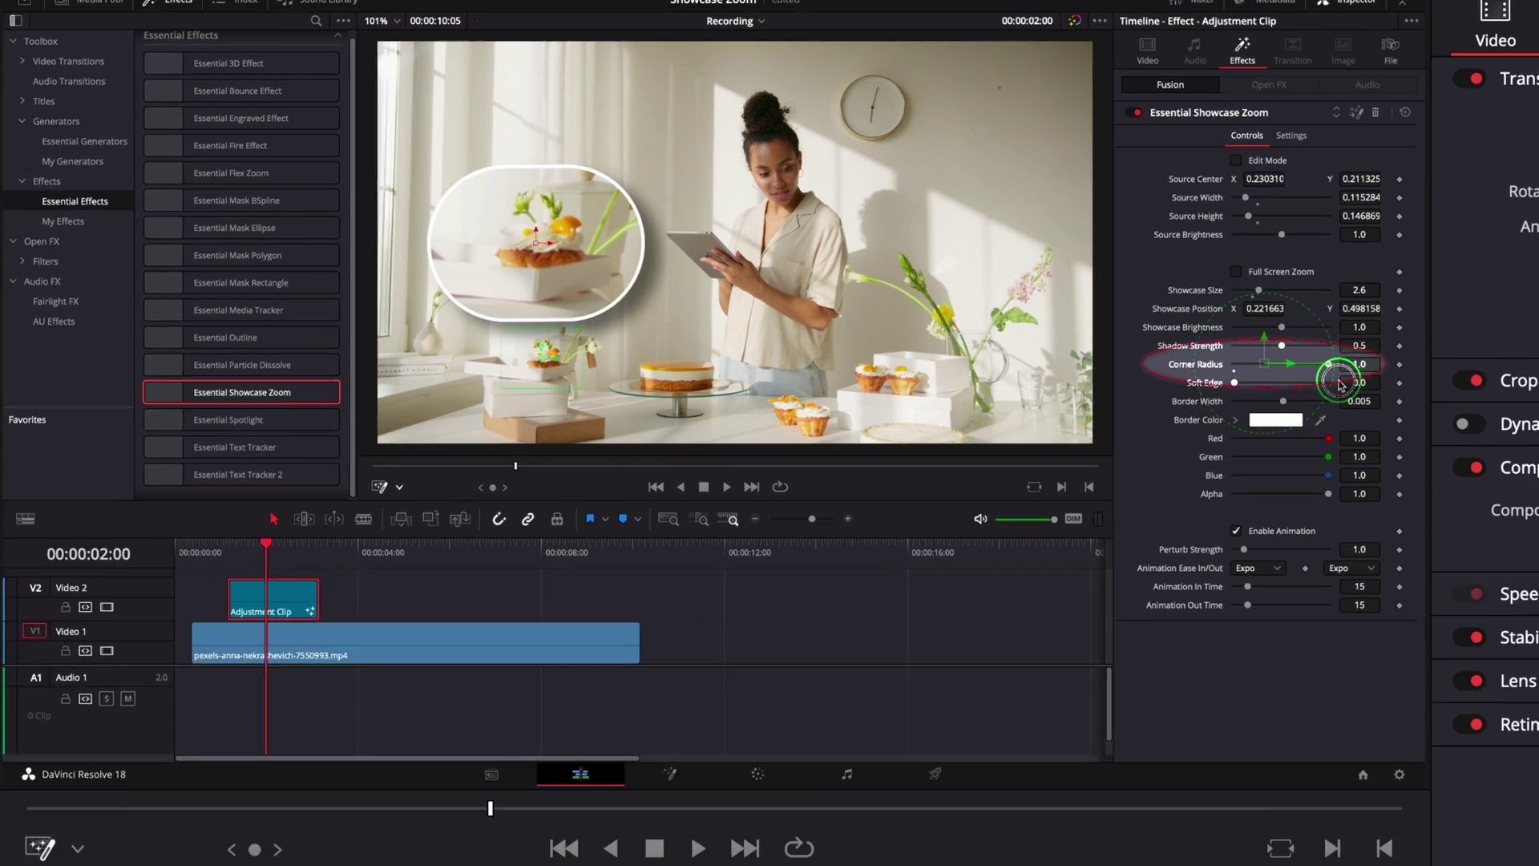
pyautogui.moveTo(903, 610); pyautogui.dragTo(881, 607)
pyautogui.press('space')
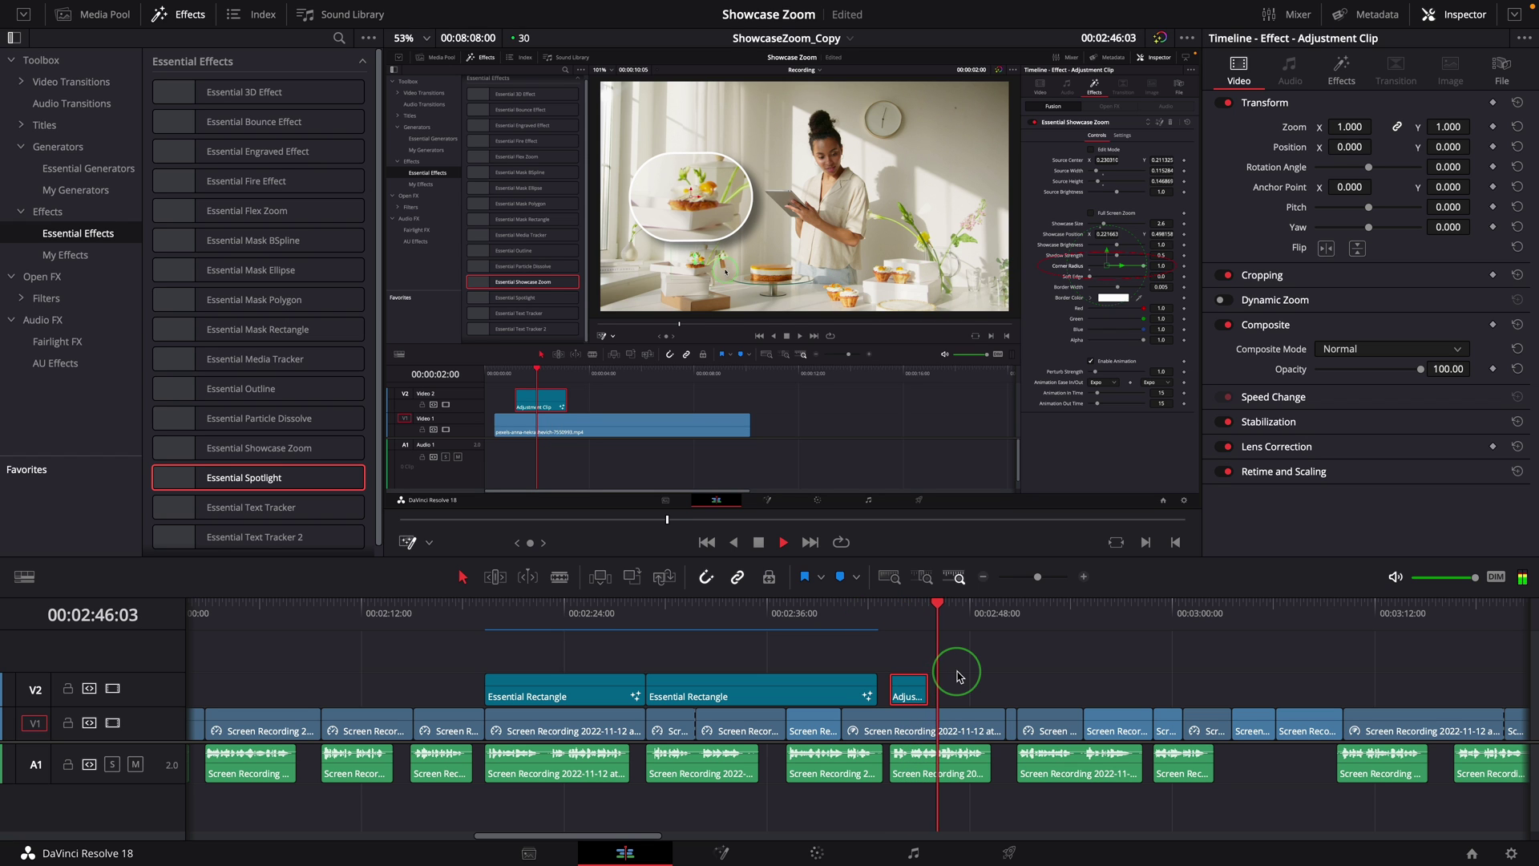
# Duplicate the spotlight adjustment clip on V2 so that the copy starts at 02:50:25, and play back the result.
pyautogui.click(897, 691)
pyautogui.click(677, 729)
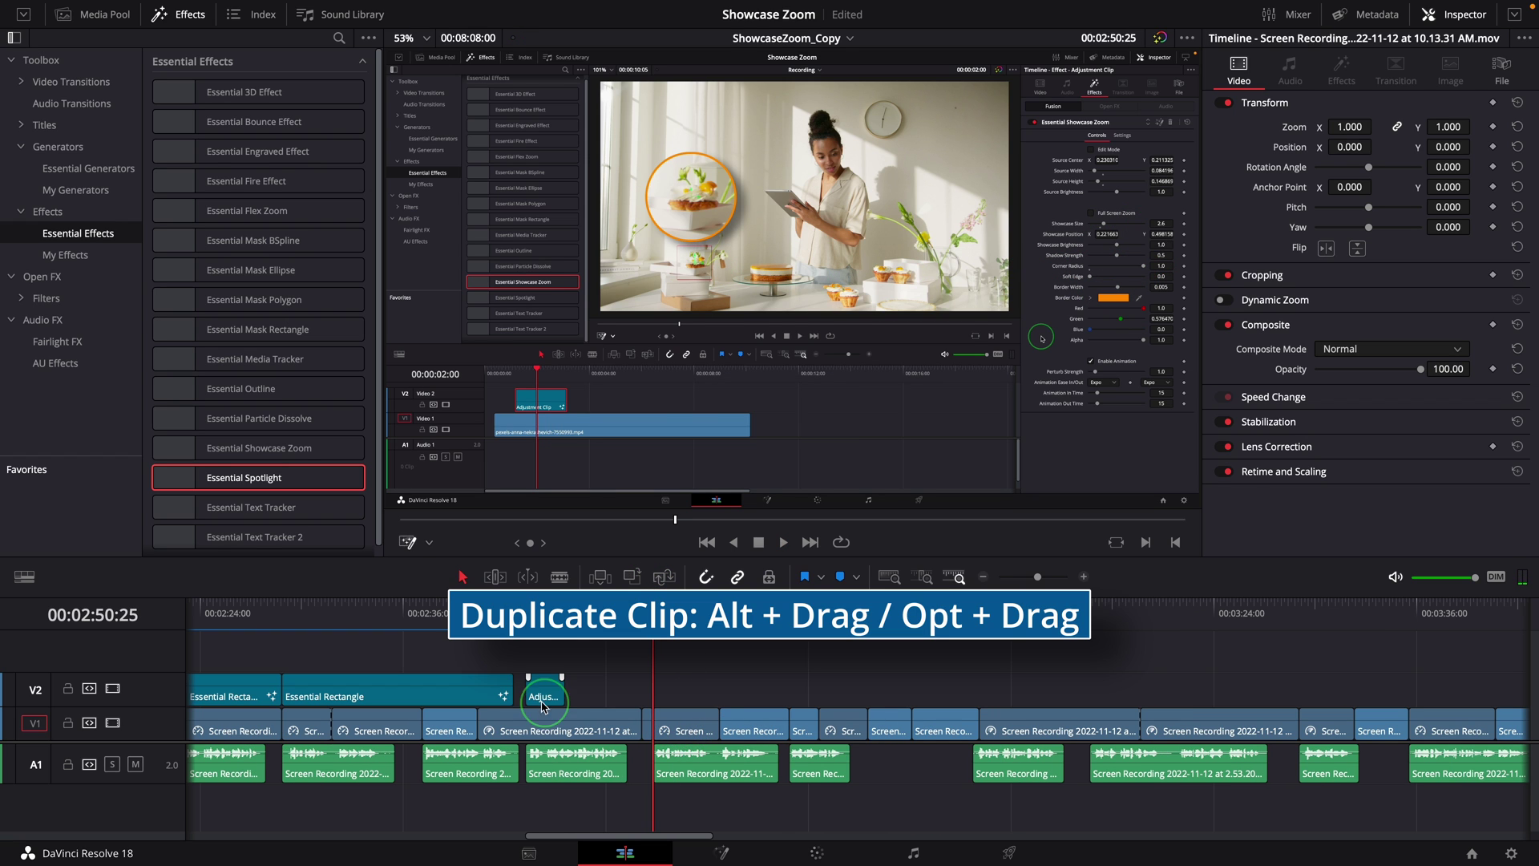
pyautogui.click(543, 704)
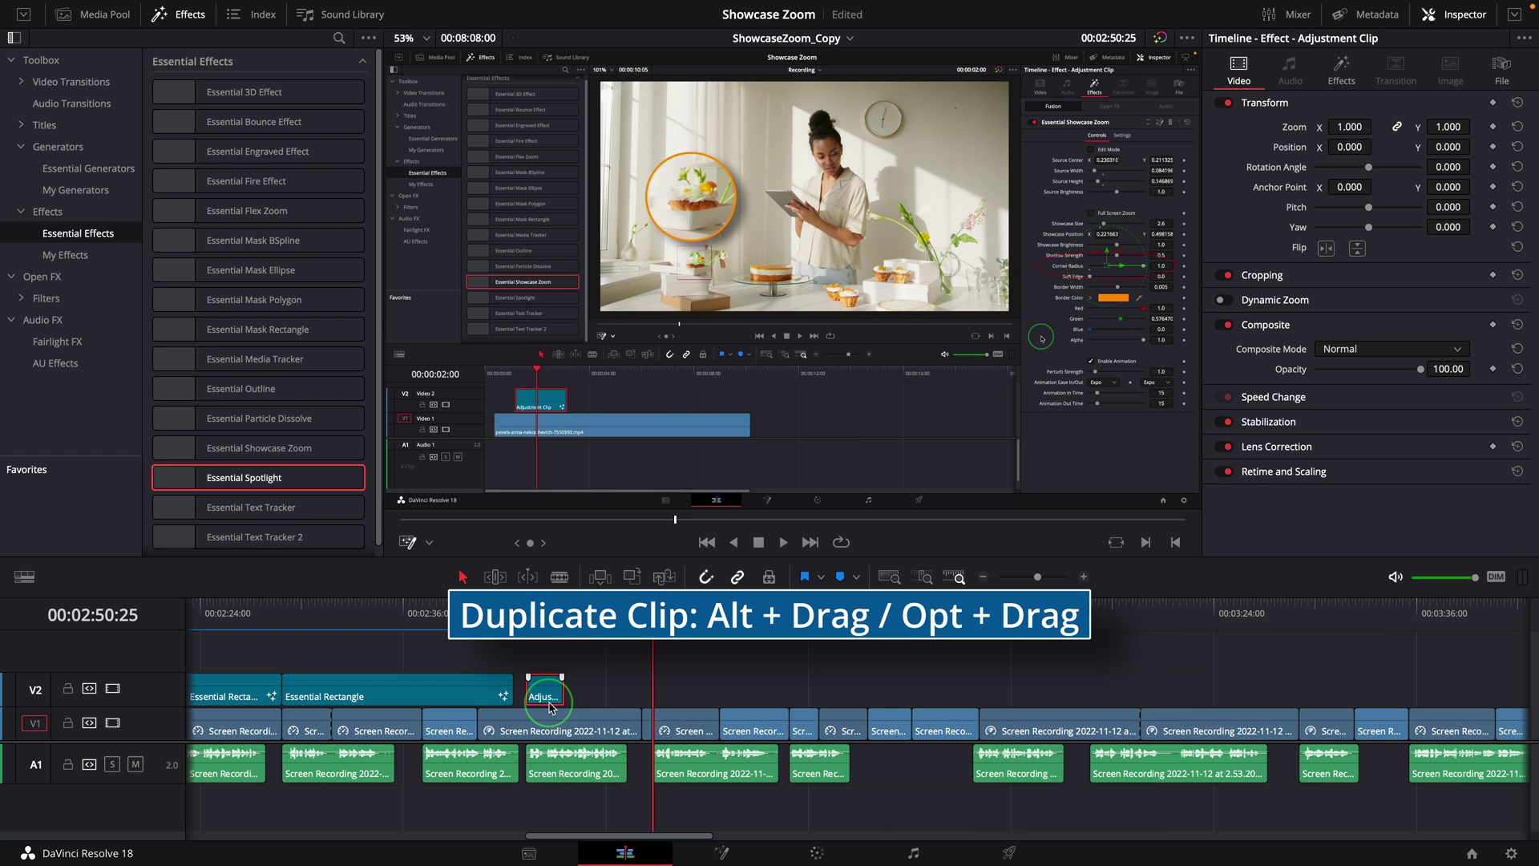
pyautogui.moveTo(544, 694); pyautogui.dragTo(672, 694)
pyautogui.press('space')
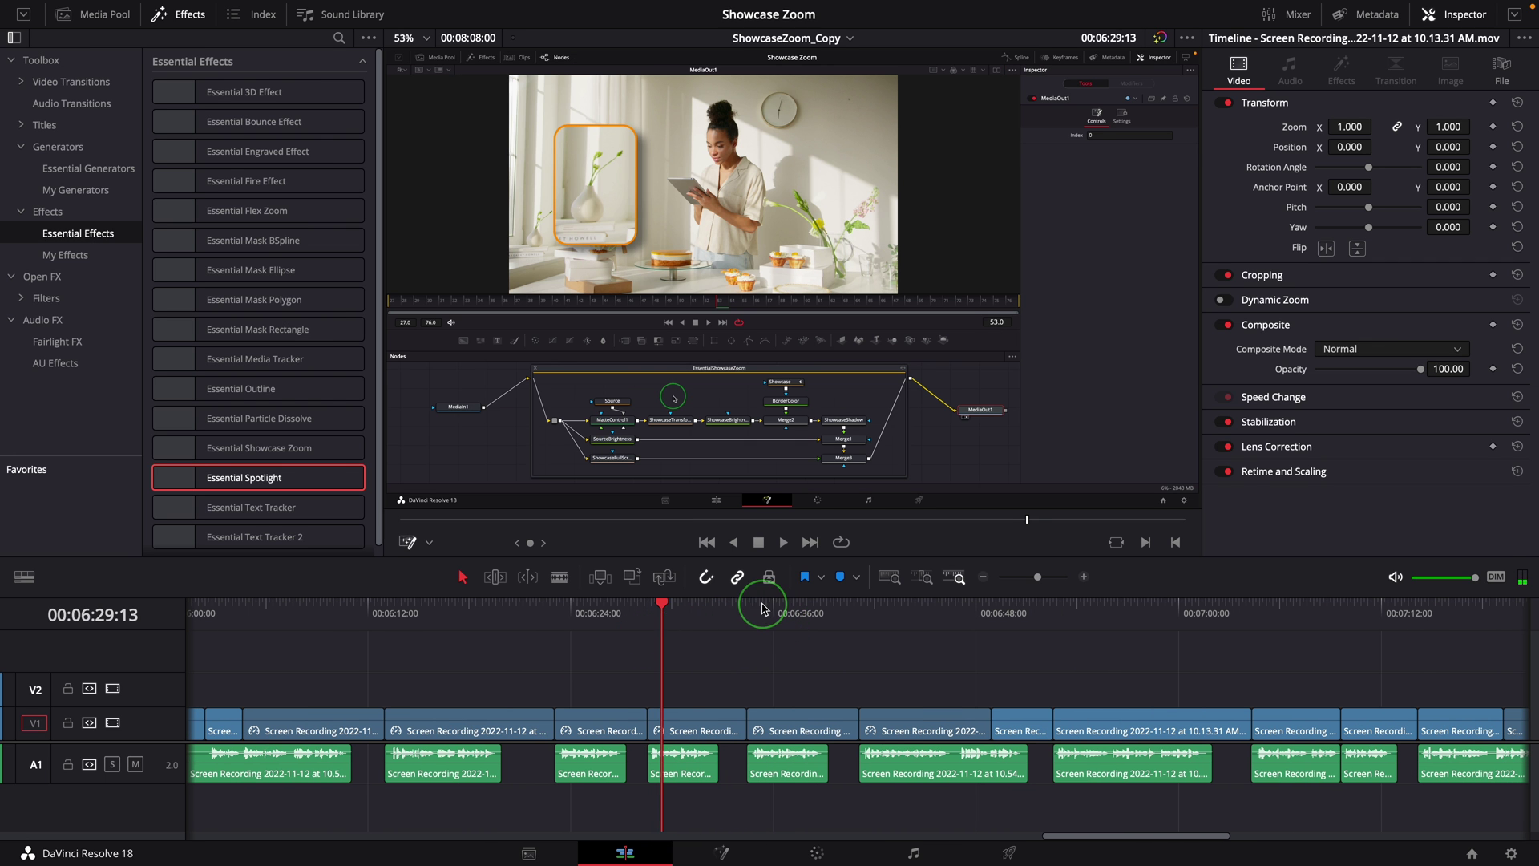
# Review the section around 06:29 to 06:35 and add an Adjustment Clip on V2 at 06:34:21.
pyautogui.moveTo(763, 608); pyautogui.dragTo(721, 611)
pyautogui.press('space')
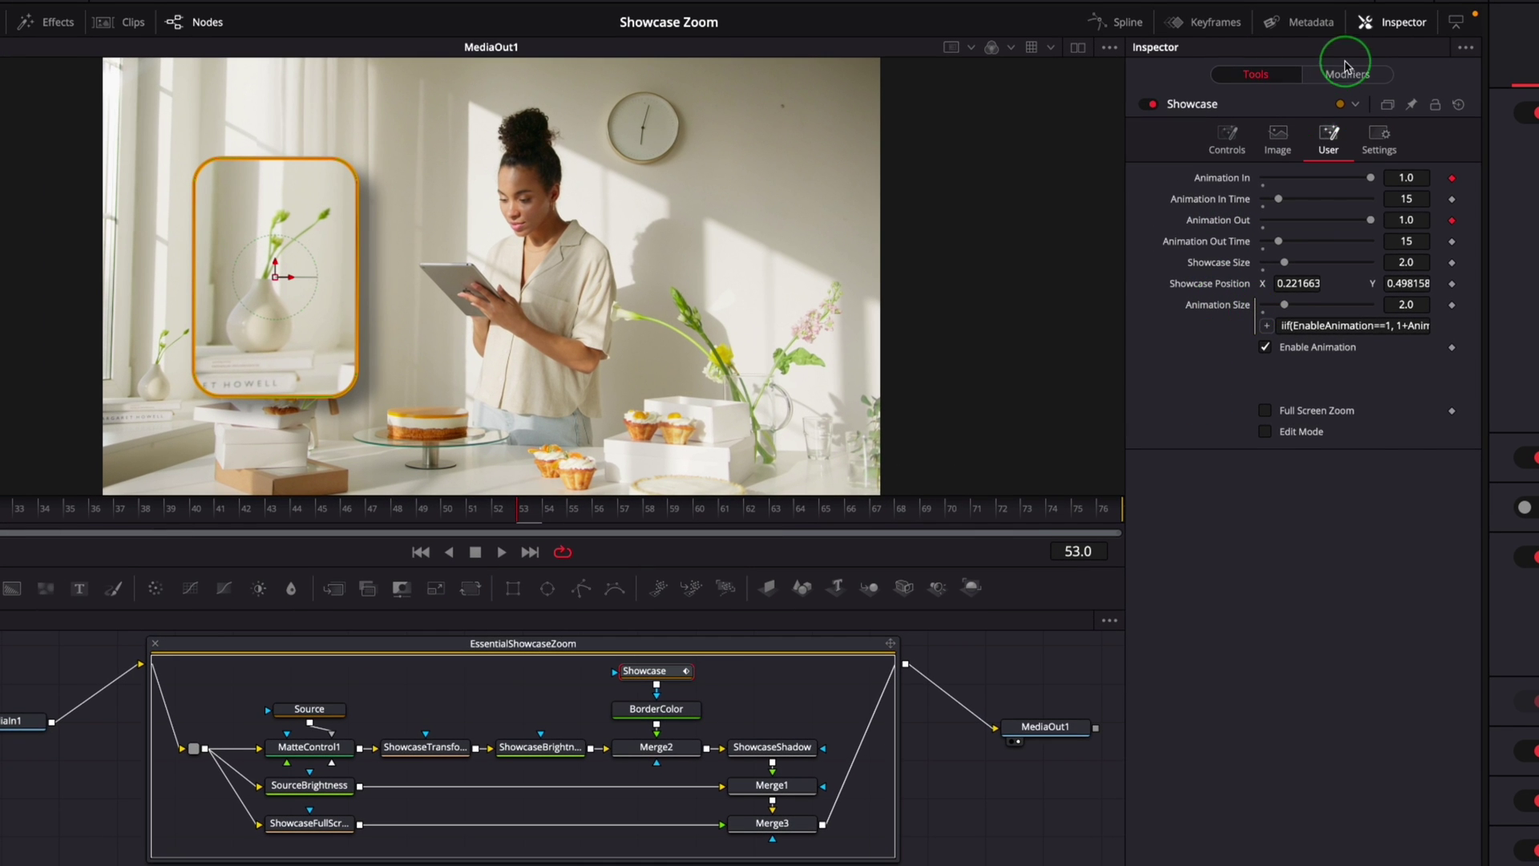
pyautogui.click(1347, 65)
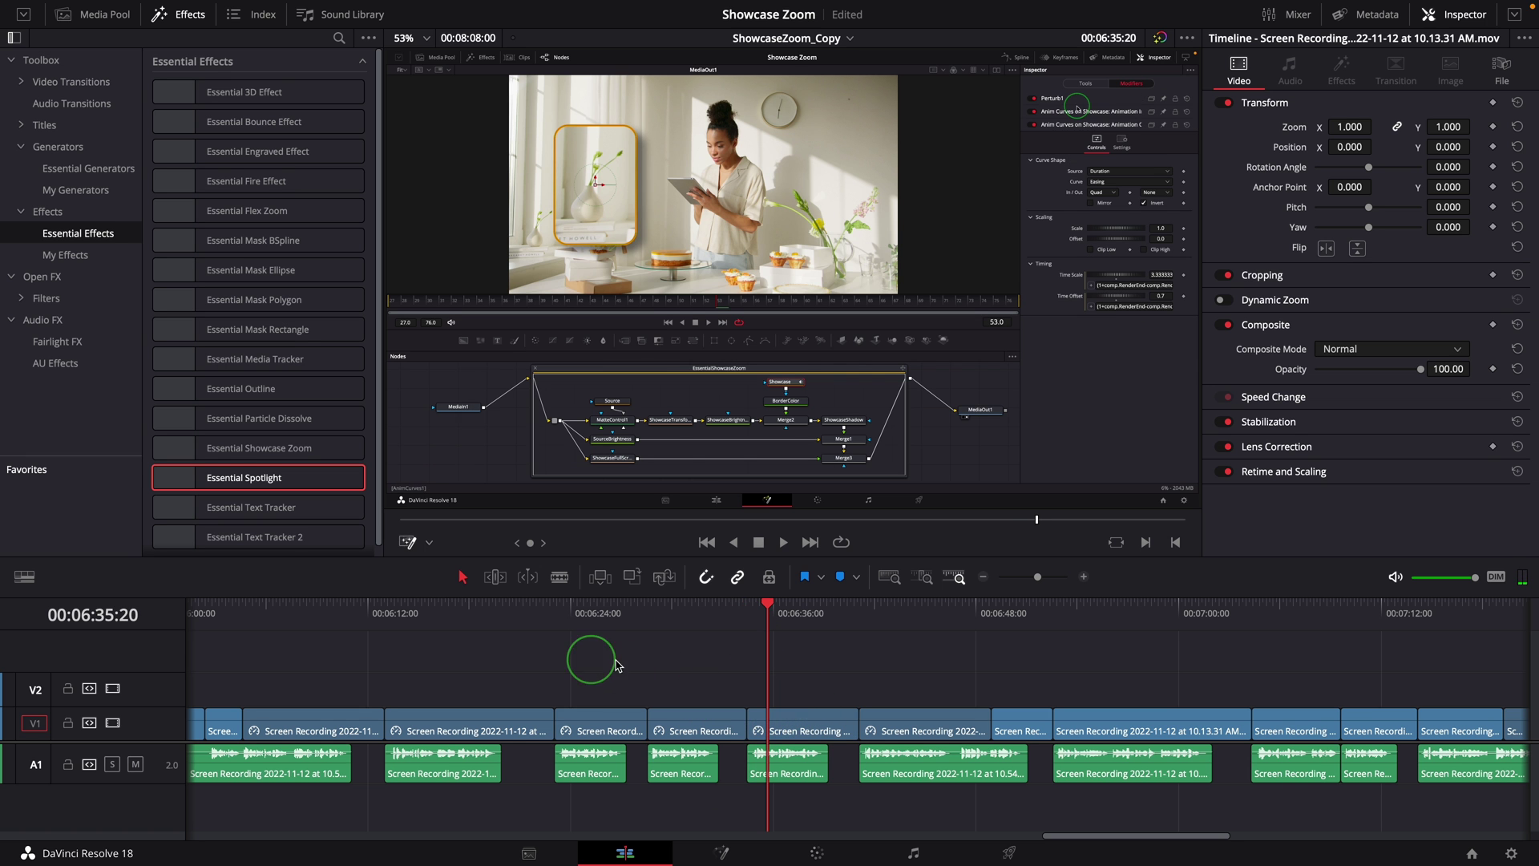
pyautogui.click(63, 217)
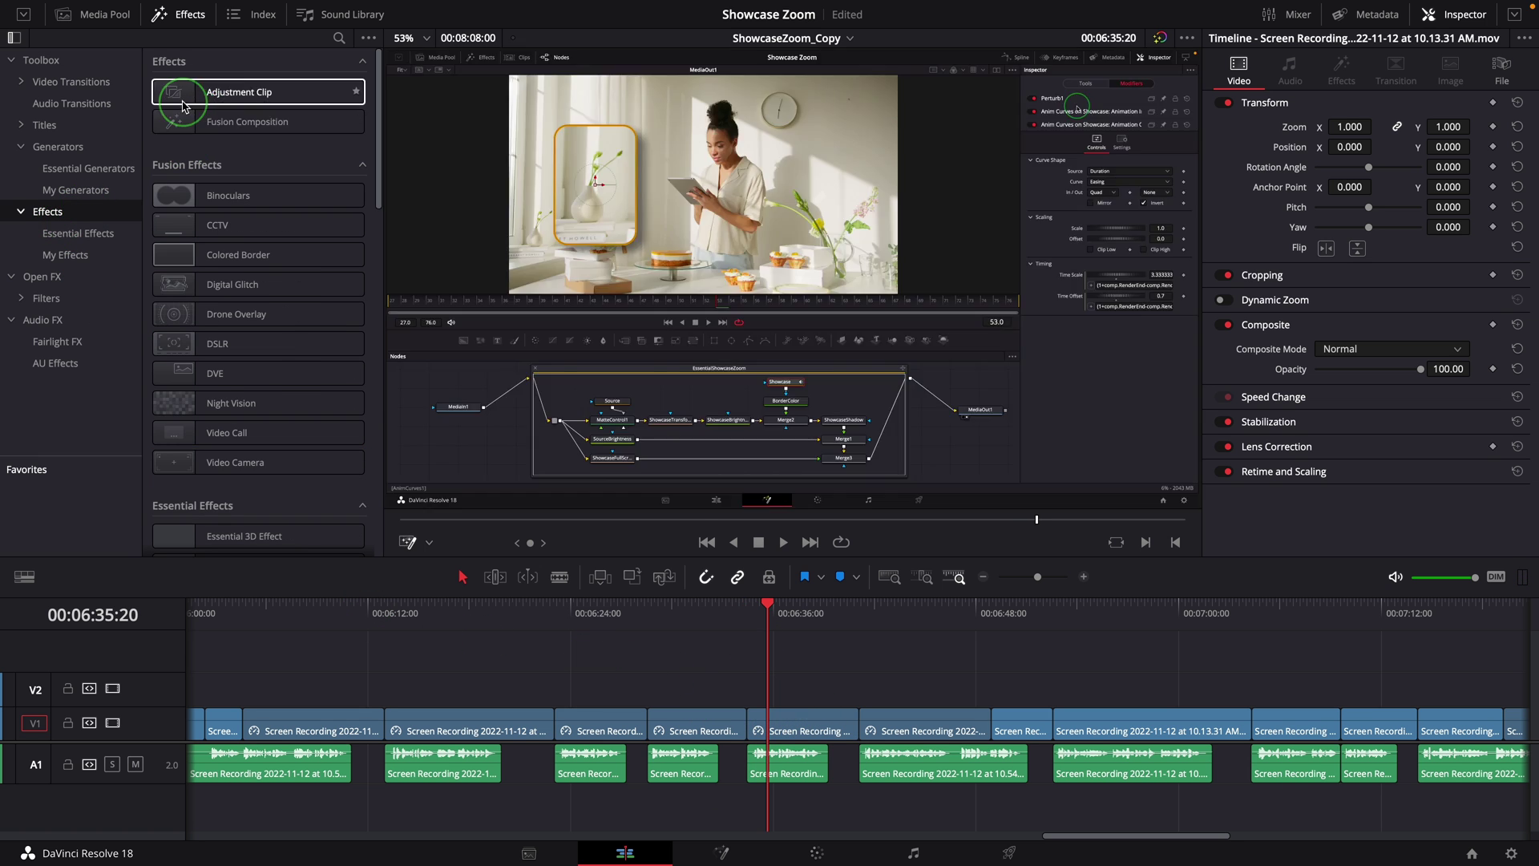
pyautogui.moveTo(176, 92); pyautogui.dragTo(749, 706)
pyautogui.click(749, 620)
pyautogui.press('space')
# Apply the Essential Showcase Zoom effect to the new adjustment clip on V2, enclose the recorded Inspector panel as its source, and review the result.
pyautogui.click(106, 238)
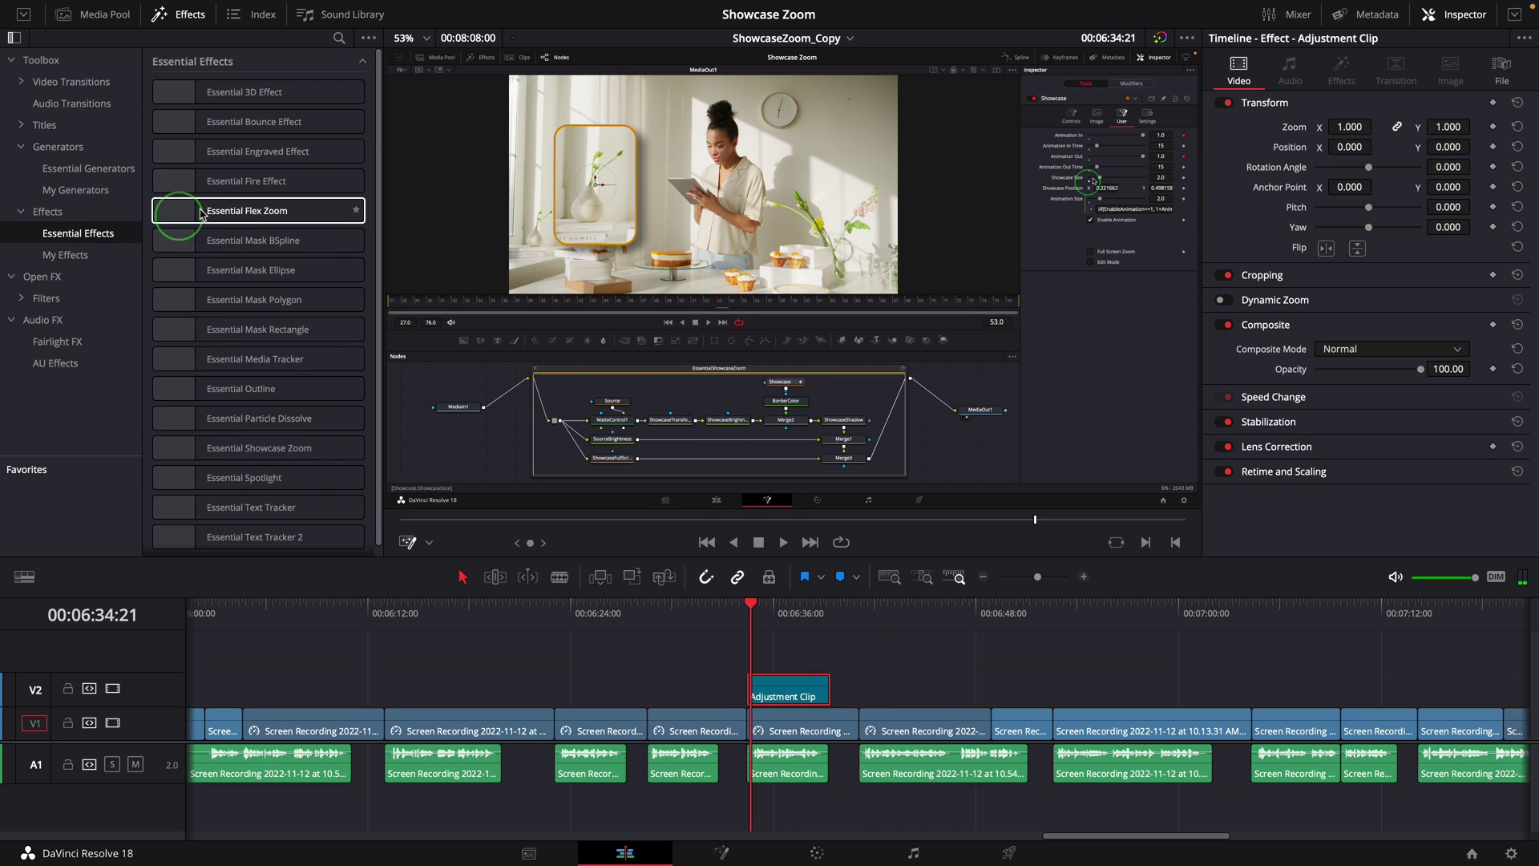
pyautogui.moveTo(240, 449); pyautogui.dragTo(782, 694)
pyautogui.click(754, 614)
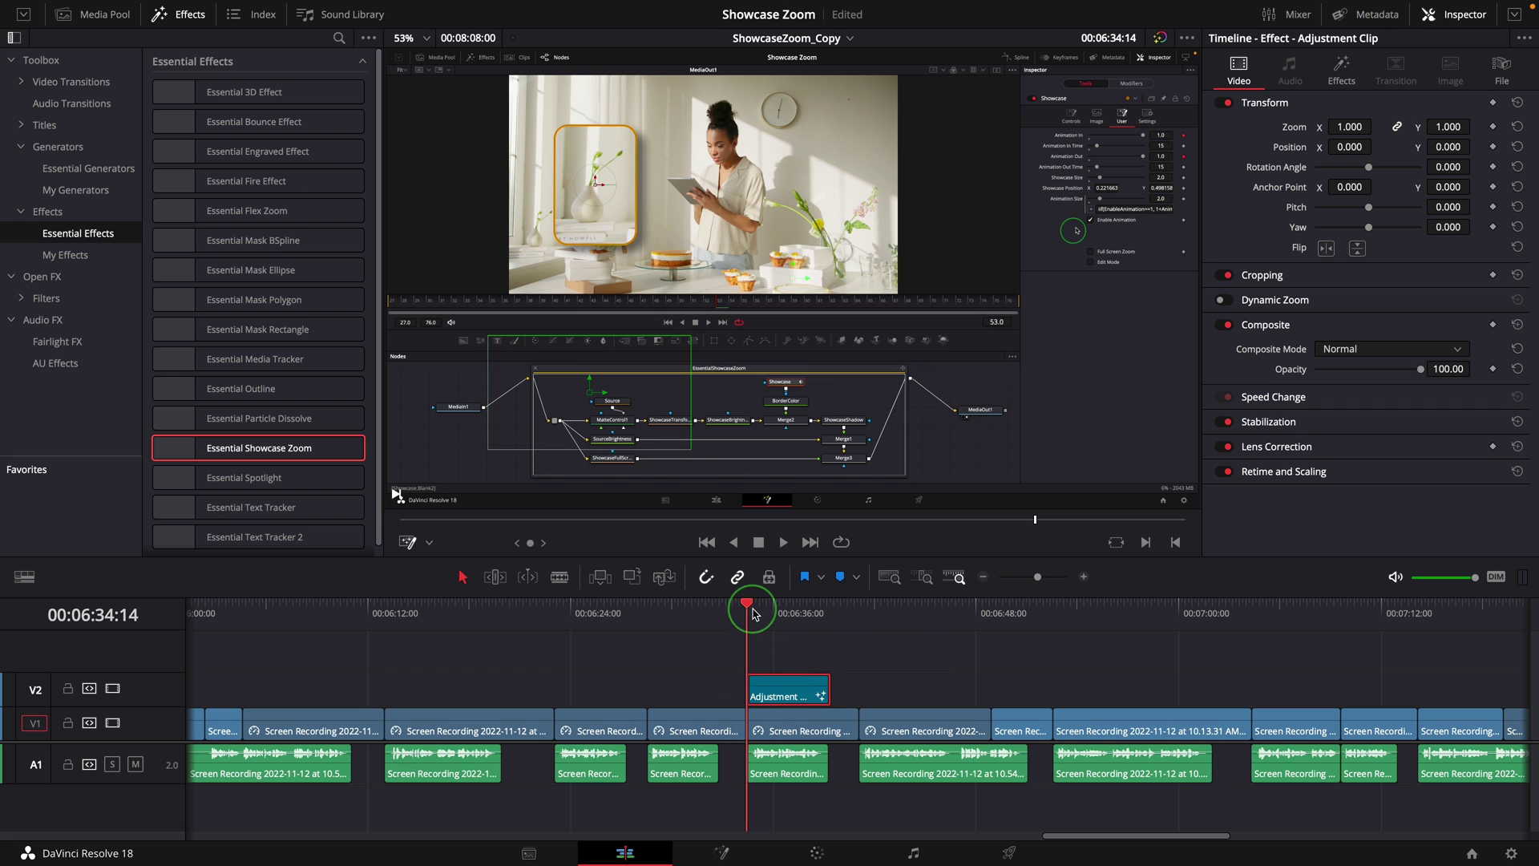
pyautogui.click(400, 543)
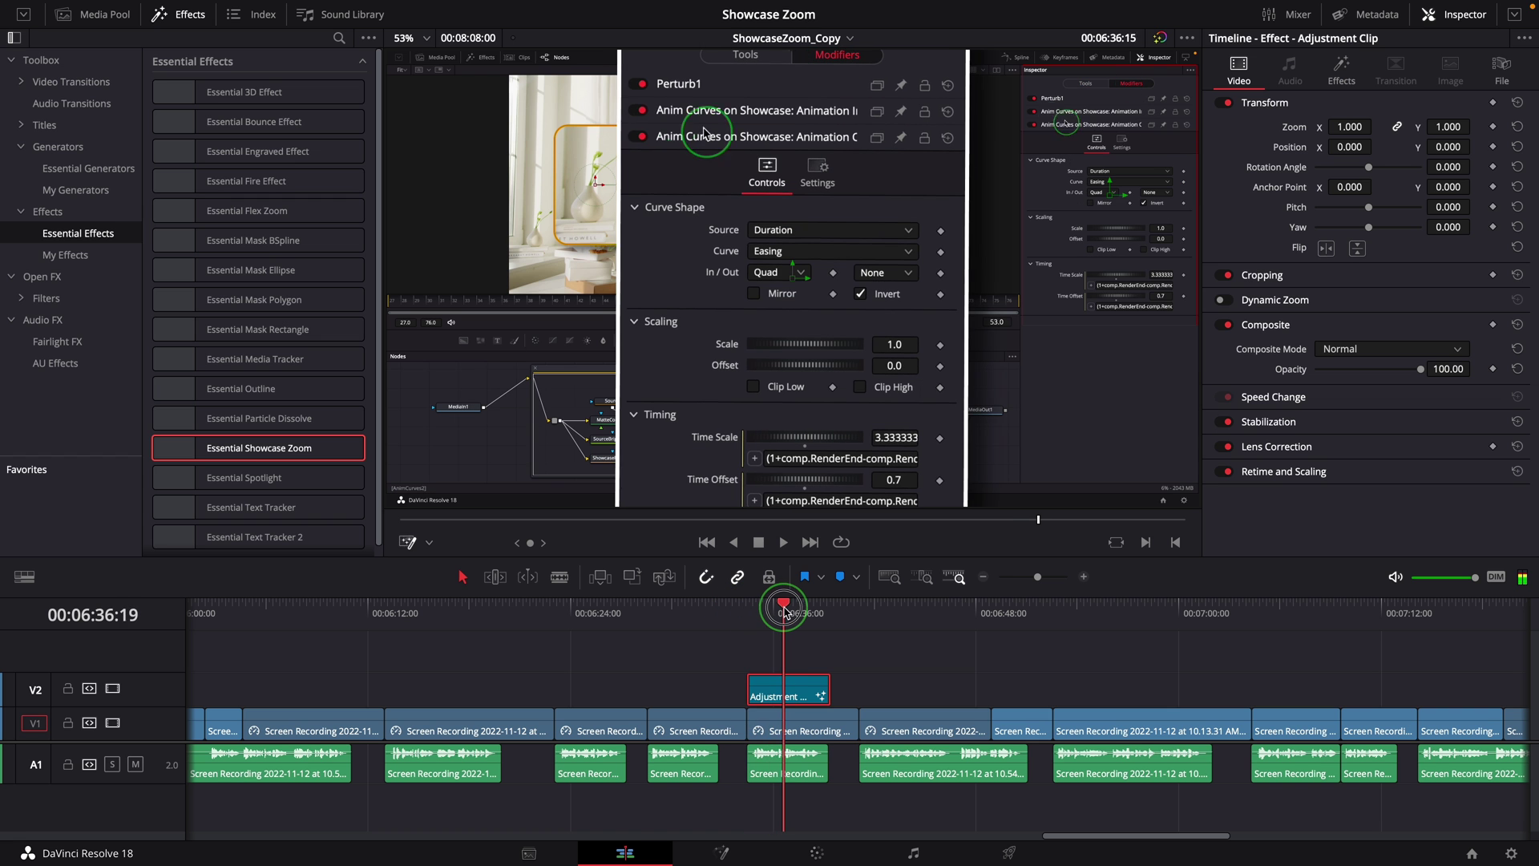
pyautogui.moveTo(784, 609); pyautogui.dragTo(783, 611)
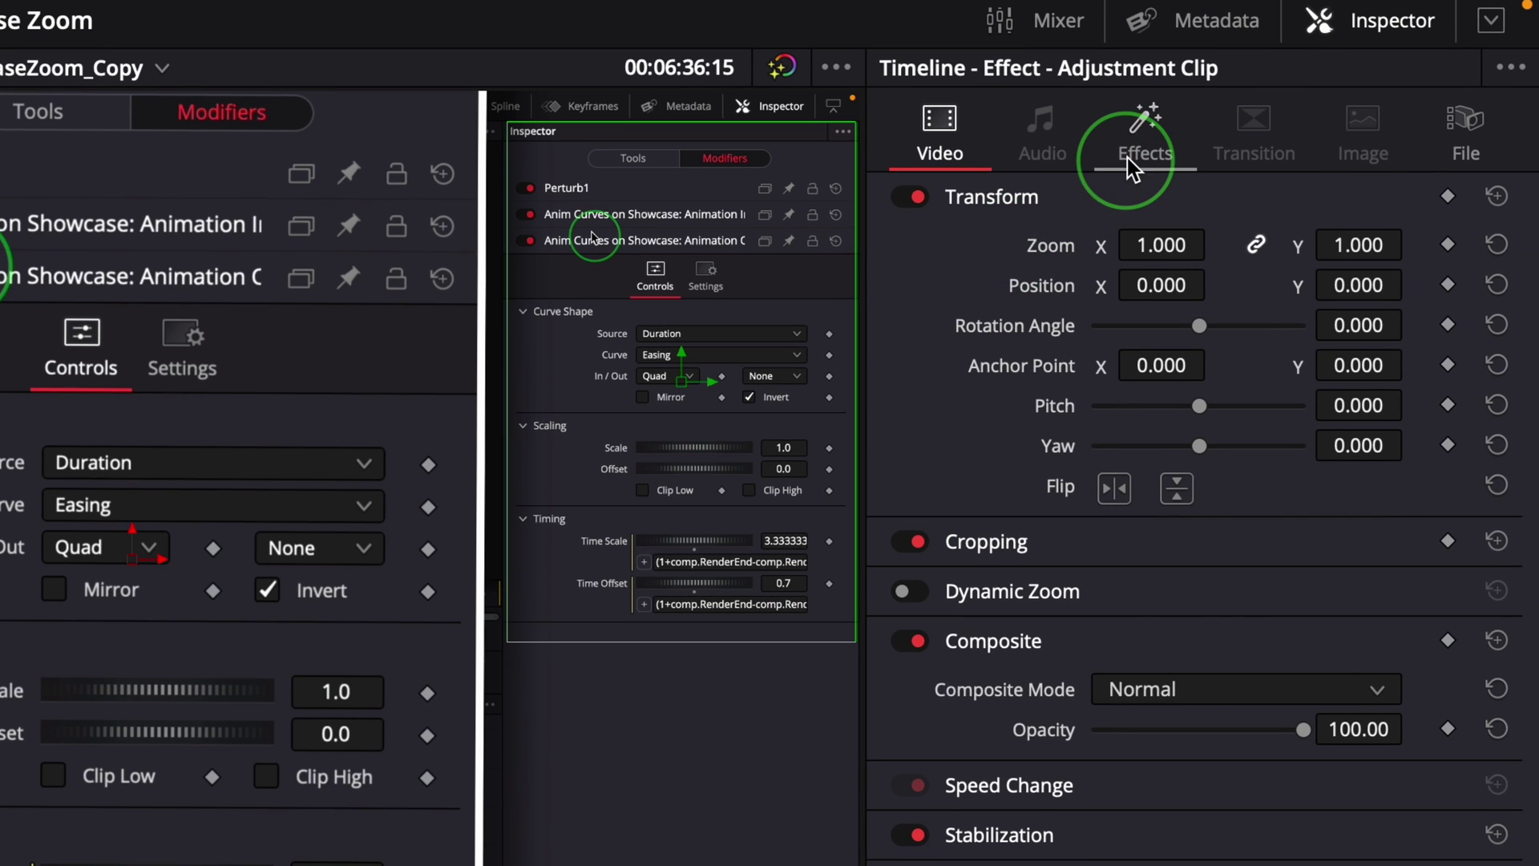
# Set the Showcase Size to 1.57 and move the showcase over the original Inspector panel at X 0.825604, Y 0.512280.
pyautogui.click(1341, 70)
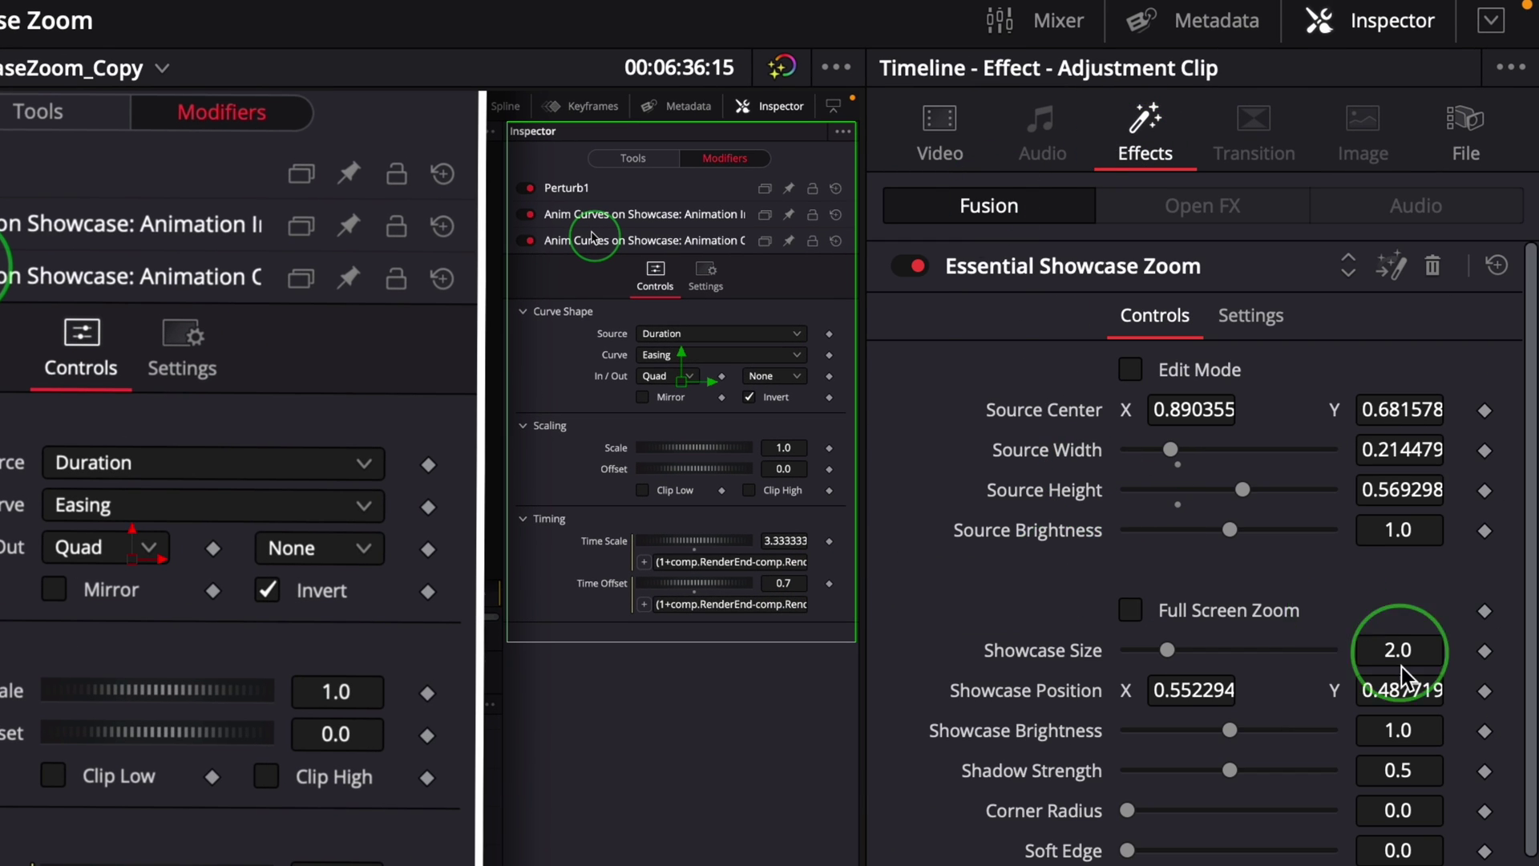
pyautogui.moveTo(1168, 649); pyautogui.dragTo(1164, 654)
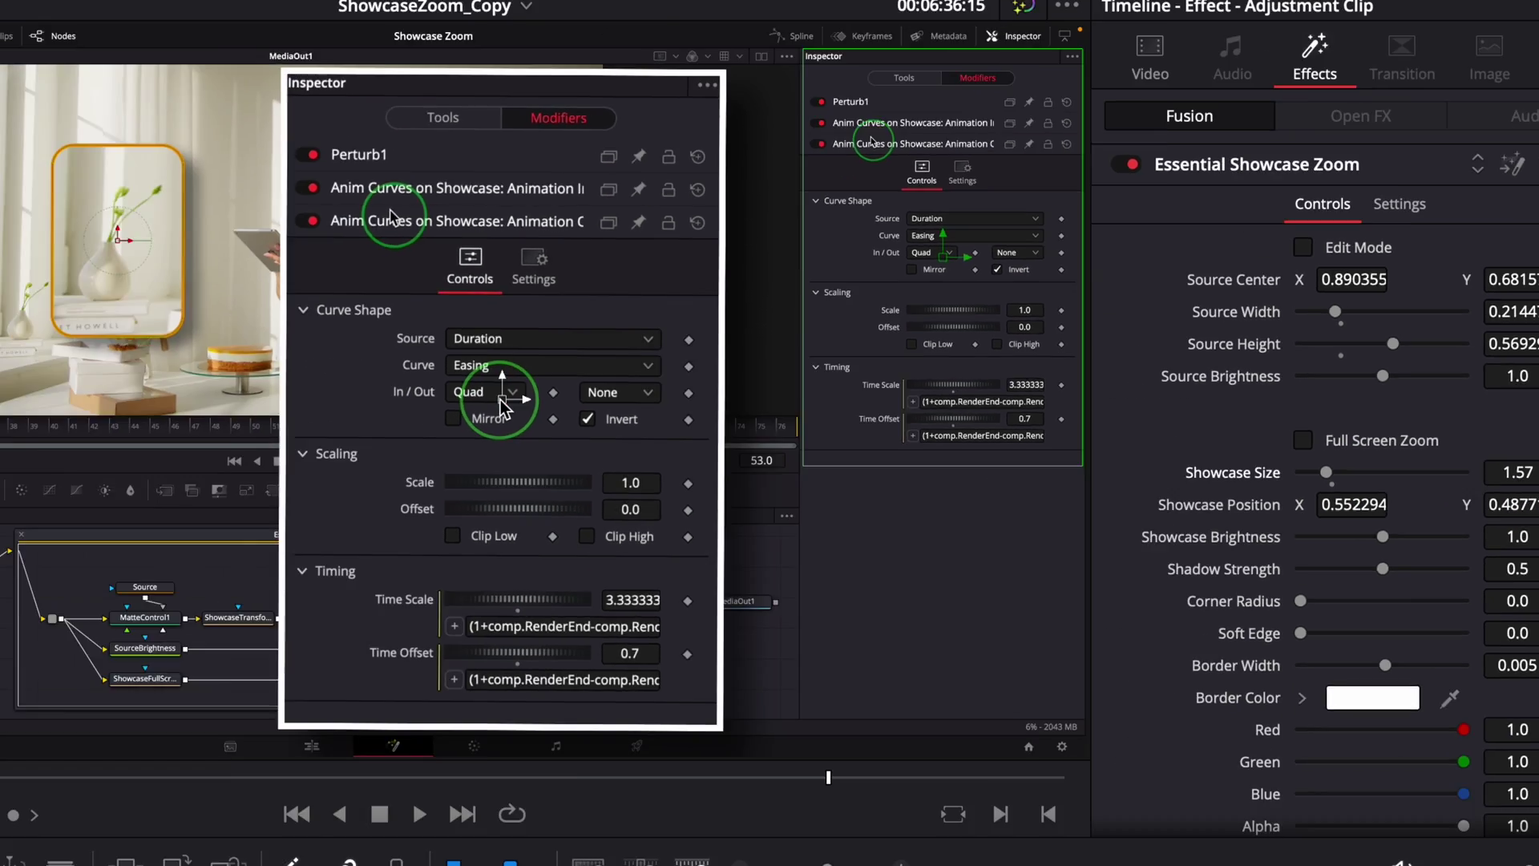
pyautogui.moveTo(132, 559); pyautogui.dragTo(402, 544)
pyautogui.moveTo(971, 277); pyautogui.dragTo(1055, 268)
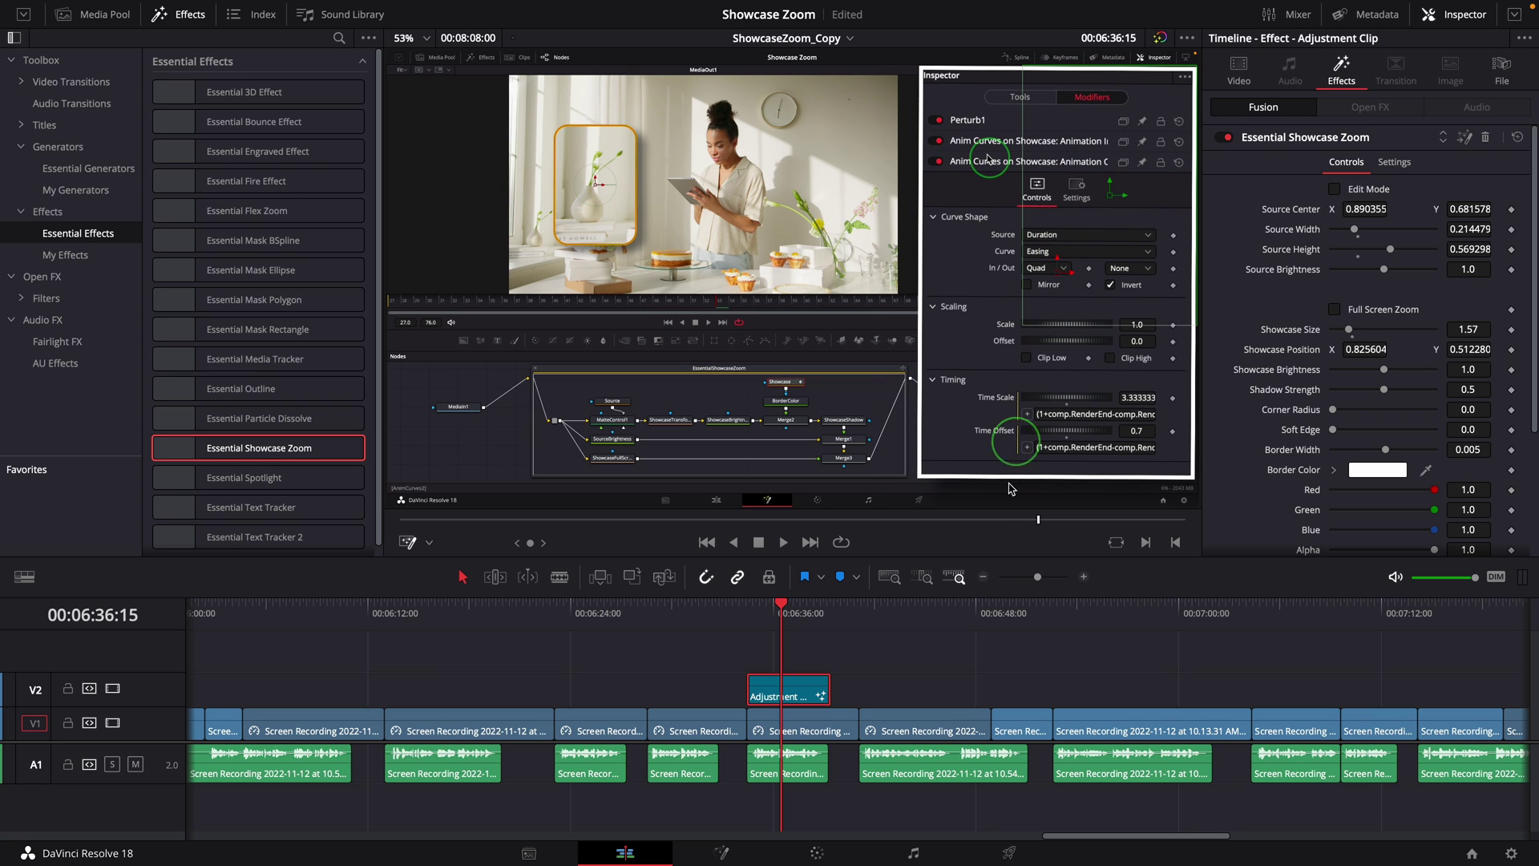
# Play back the Inspector showcase from 06:34:14 and set its Perturb Strength to 0.0.
pyautogui.click(746, 617)
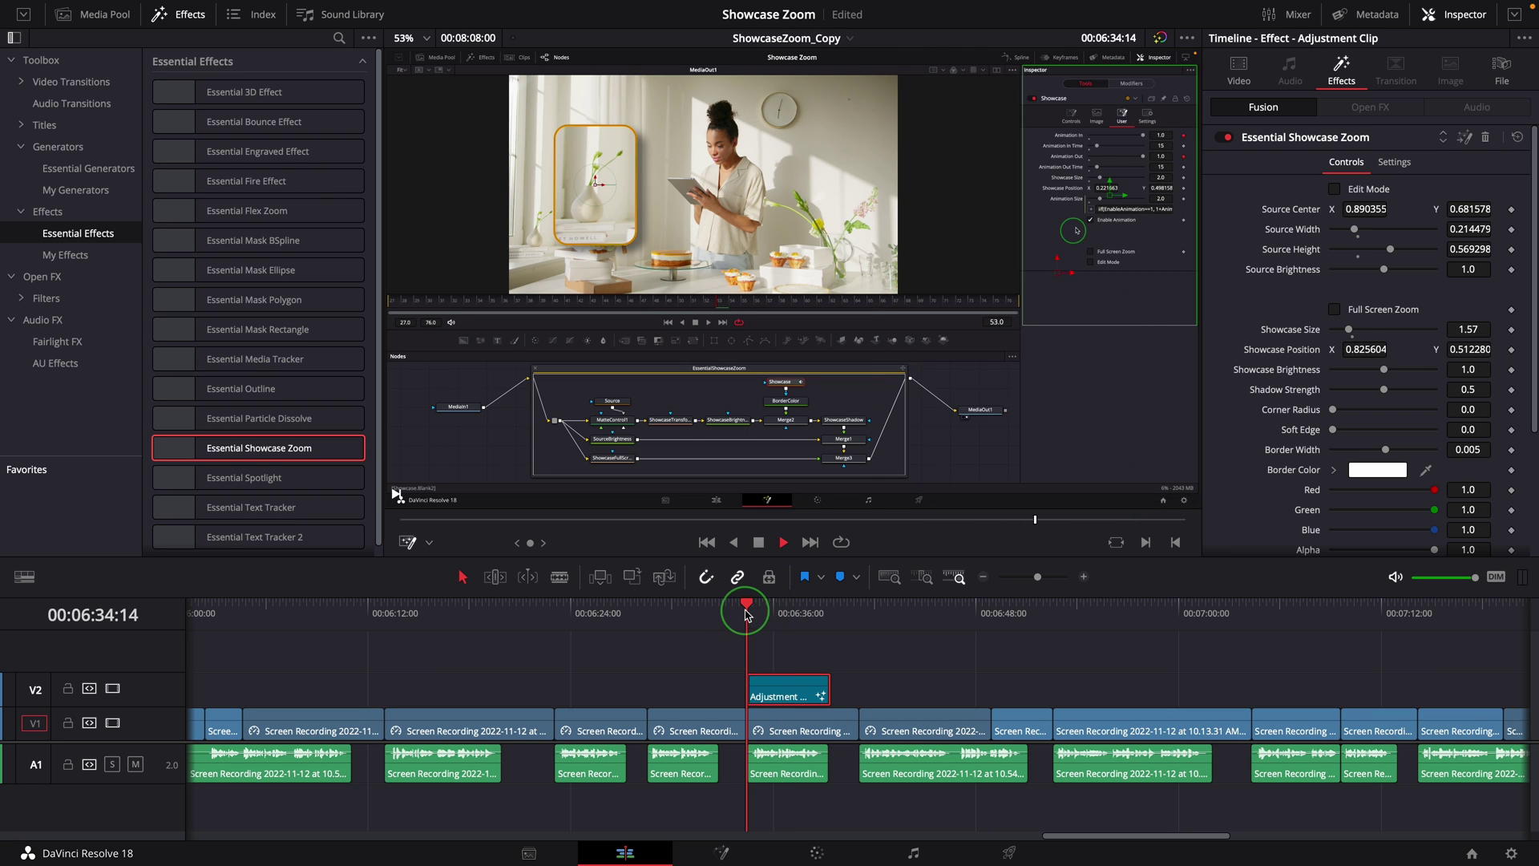
pyautogui.press('space')
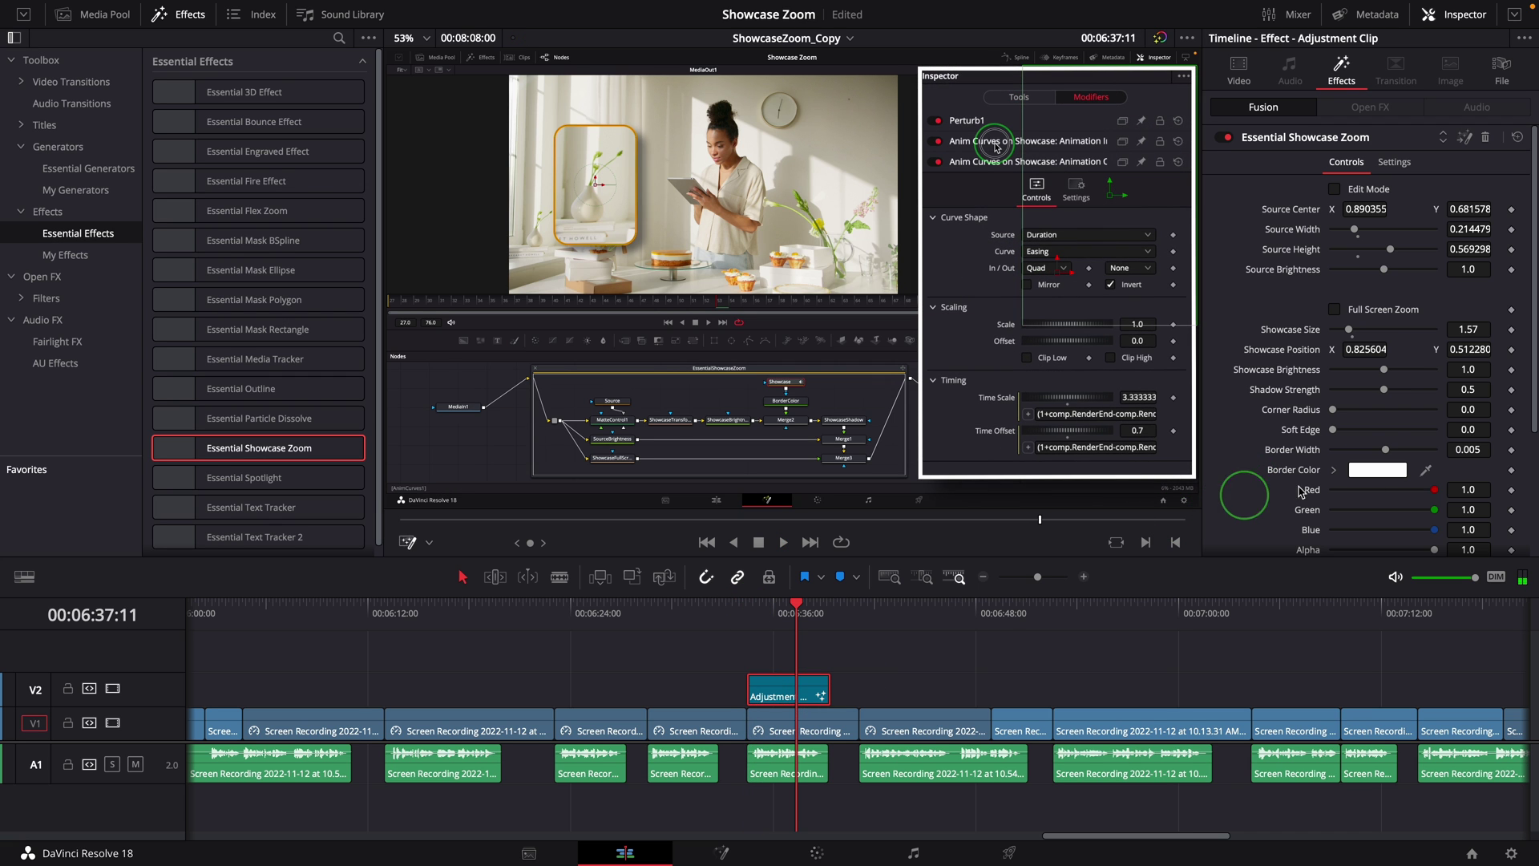
pyautogui.scroll(-6, 1451, 377)
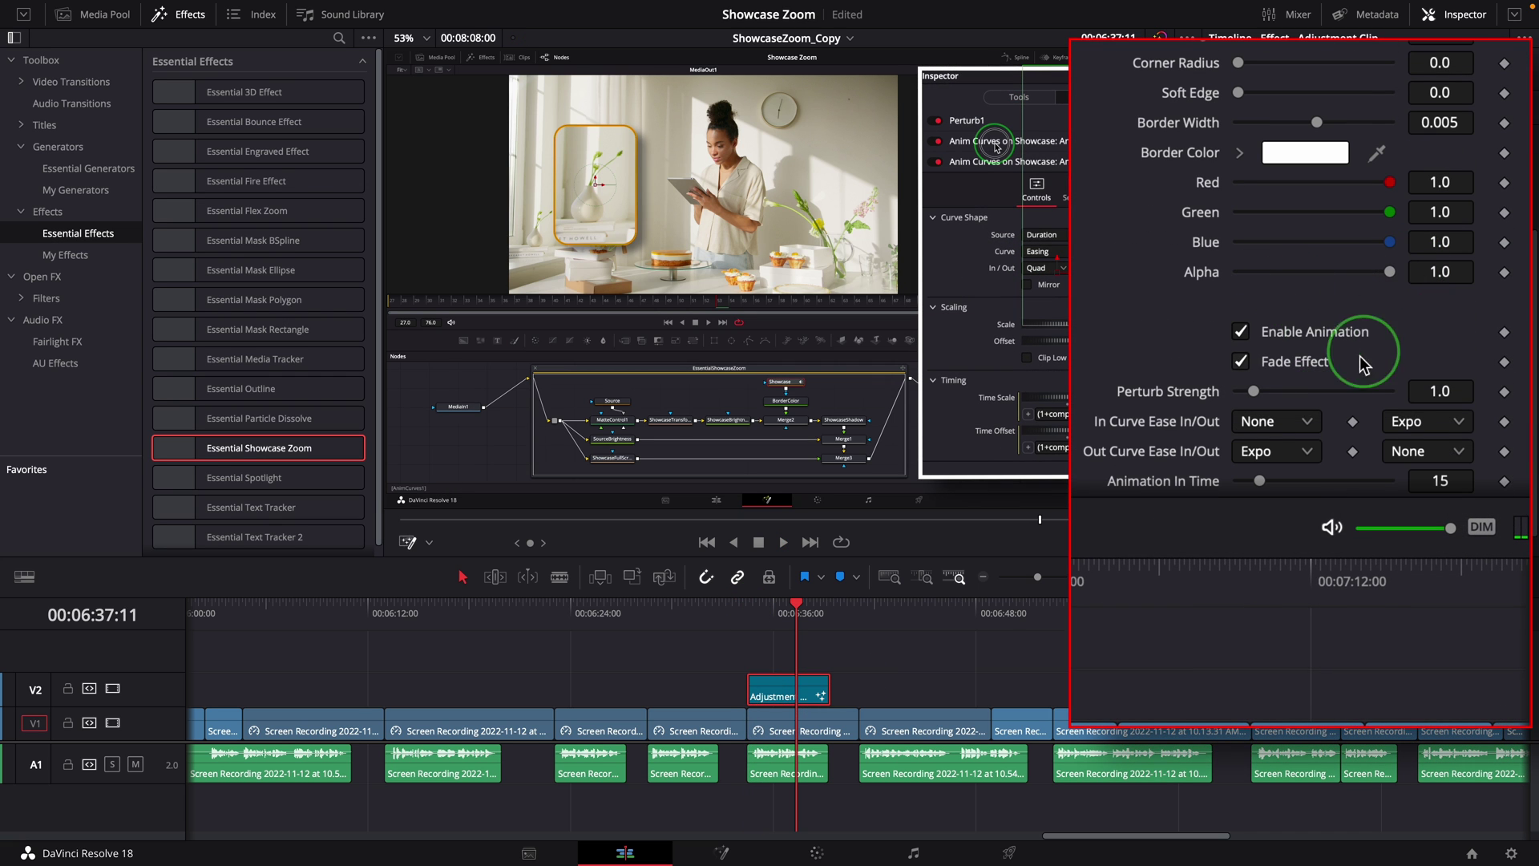
pyautogui.moveTo(1254, 349); pyautogui.dragTo(1239, 350)
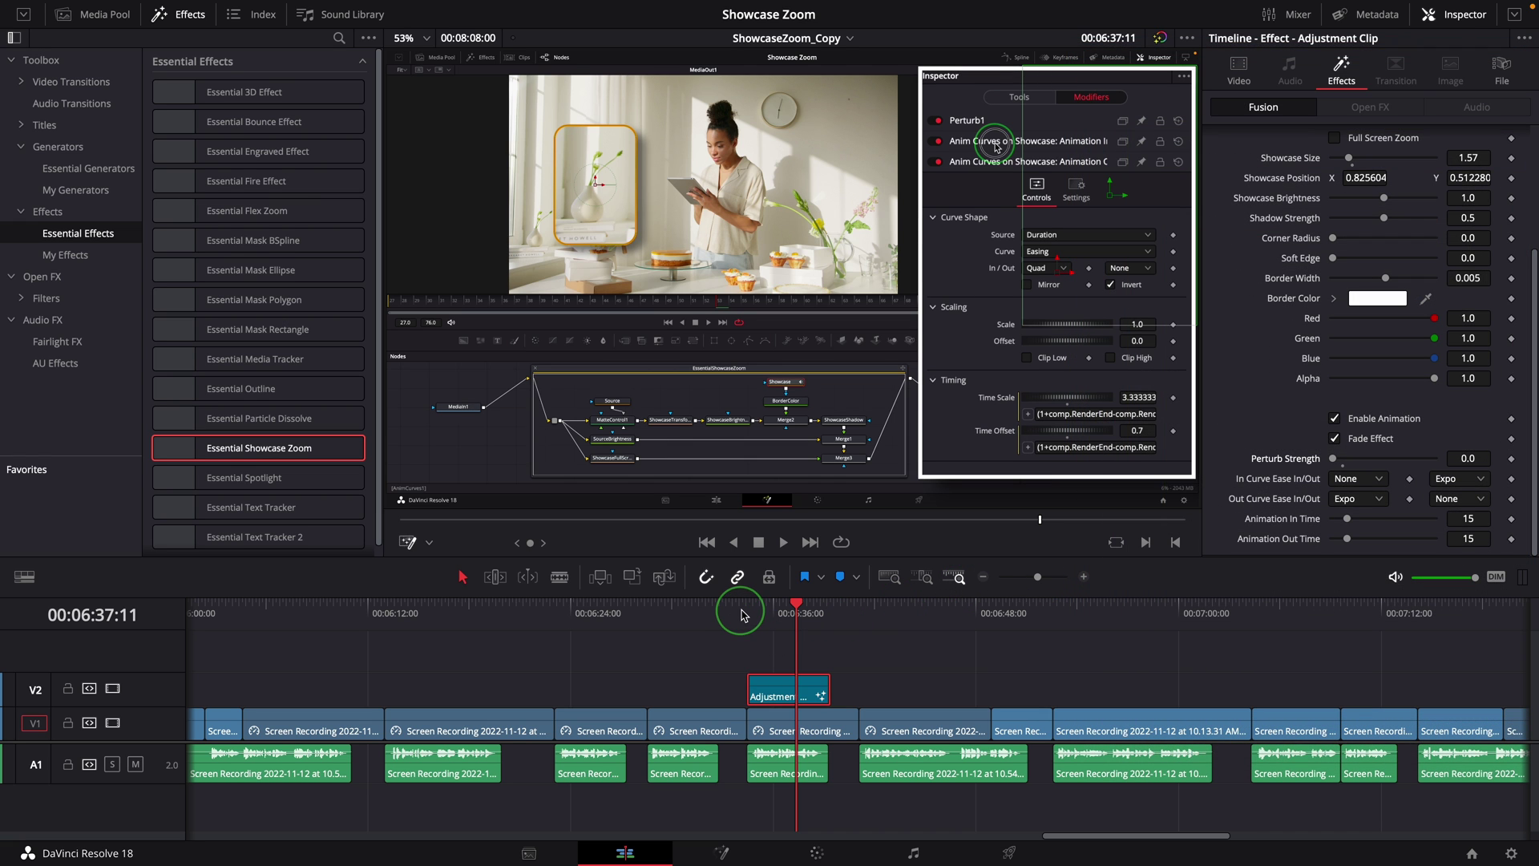
pyautogui.click(746, 607)
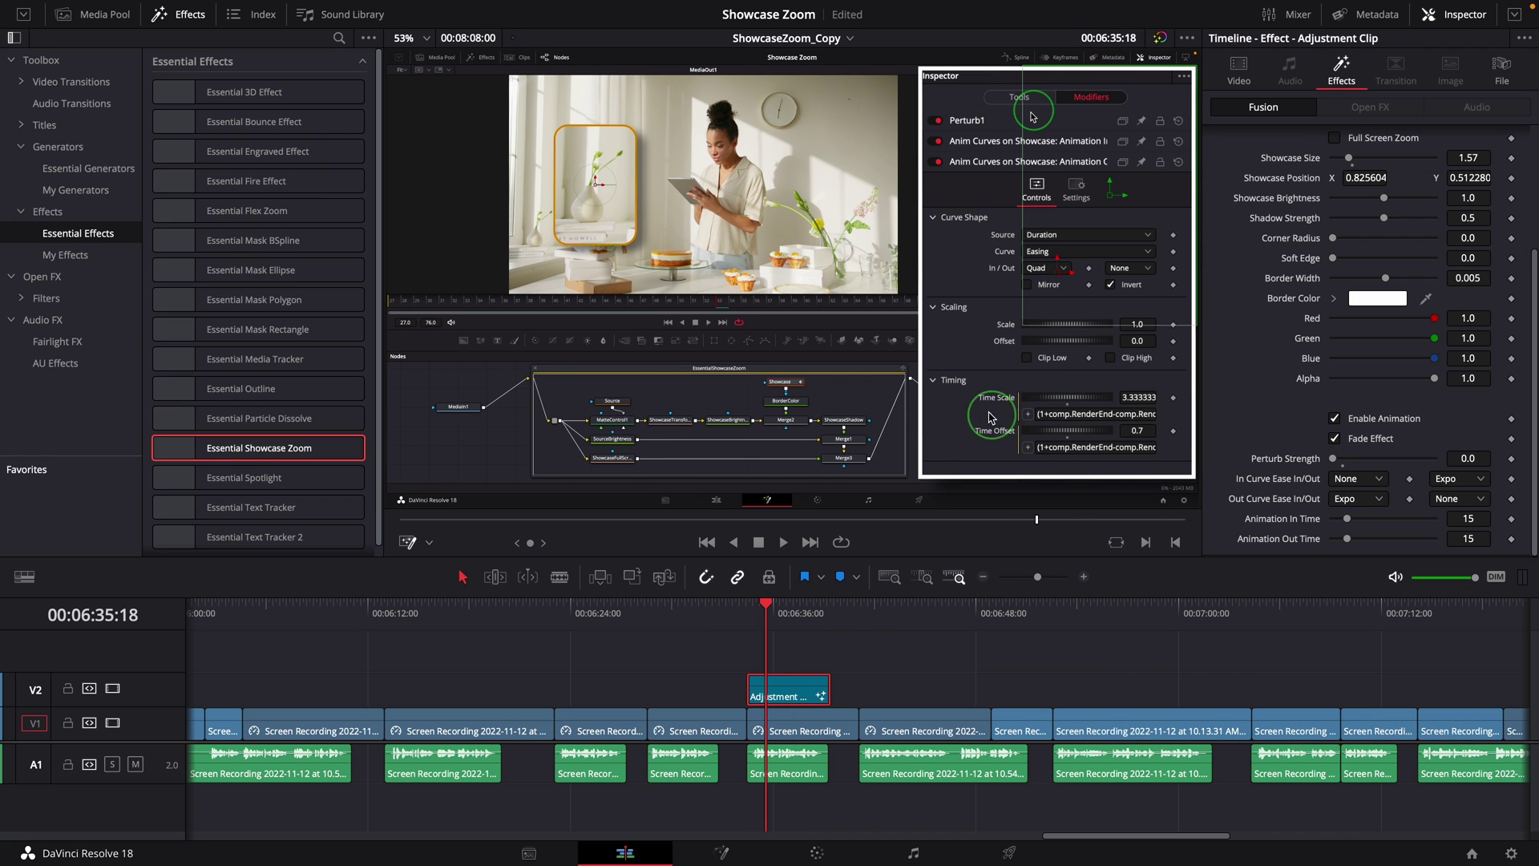
# Make the showcase border red with a Border Width of 0.0017, and play back the effect from the start of the clip.
pyautogui.click(1335, 299)
pyautogui.click(1460, 313)
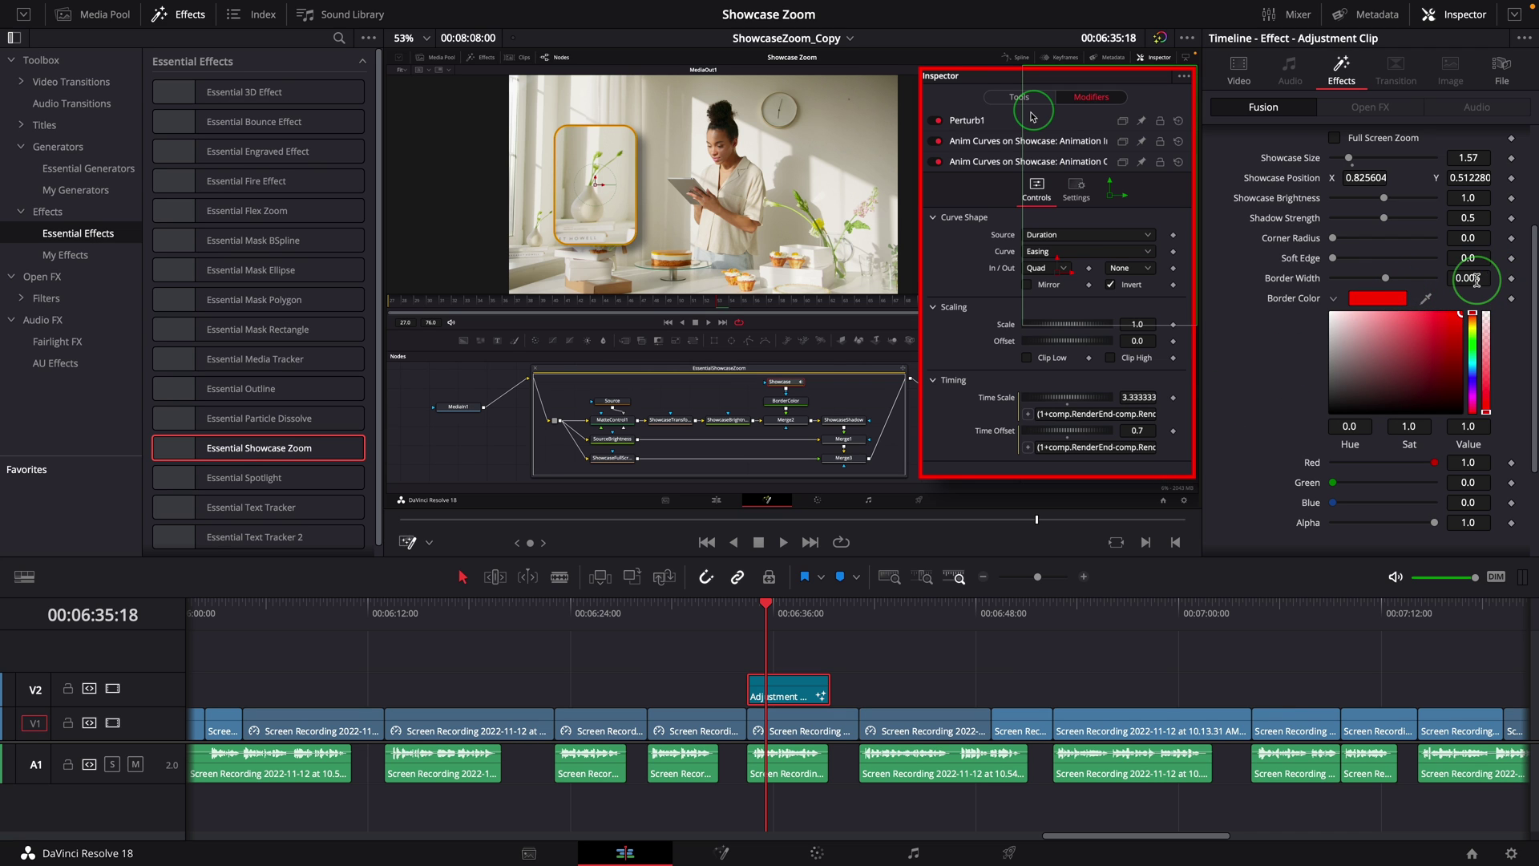
pyautogui.moveTo(1477, 280); pyautogui.dragTo(1450, 282)
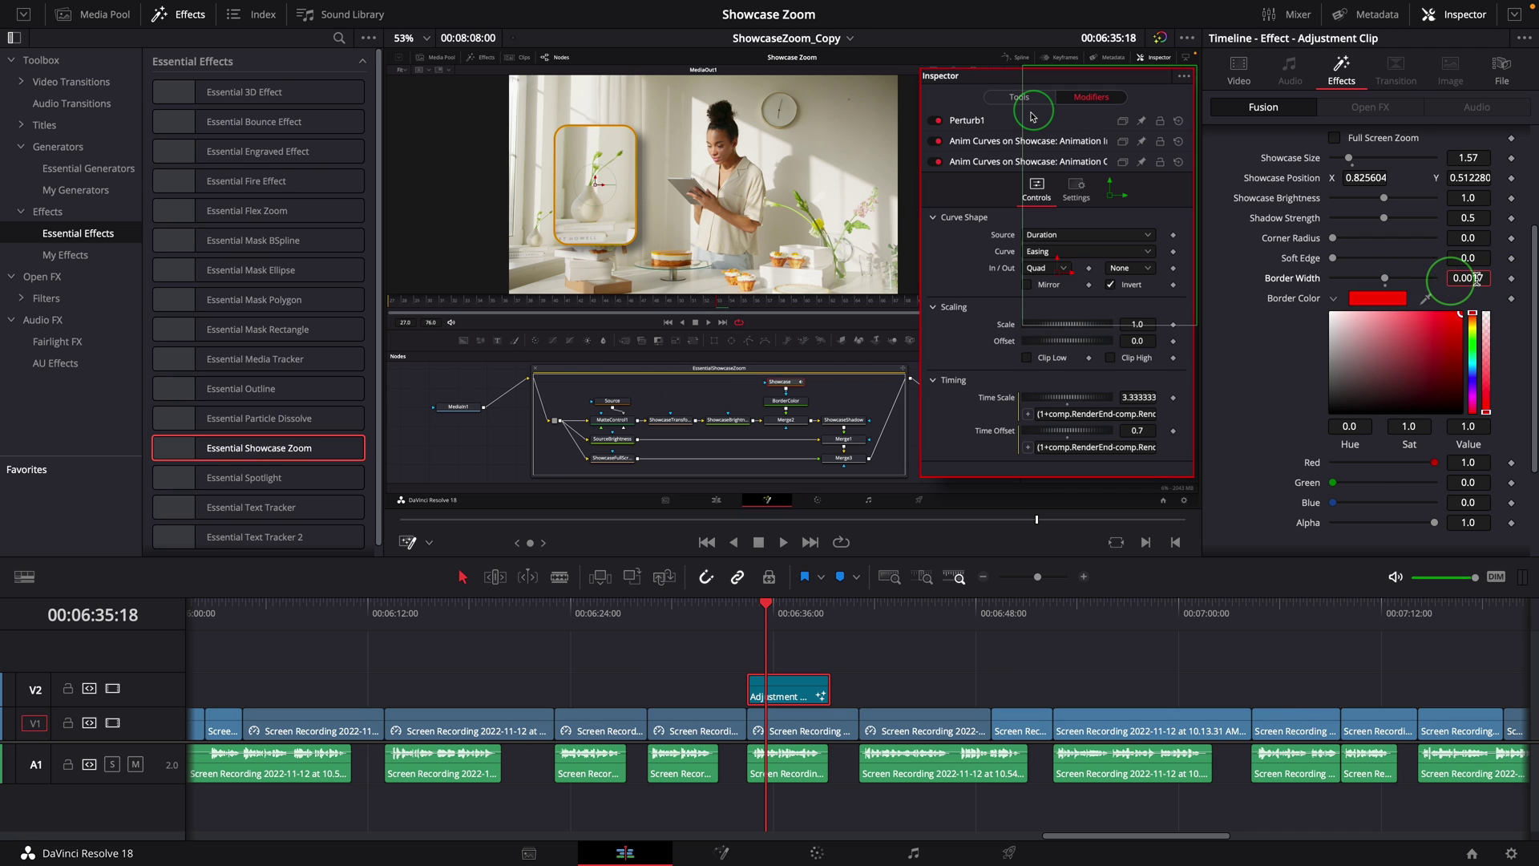
pyautogui.click(754, 624)
pyautogui.press('space')
pyautogui.press('space')
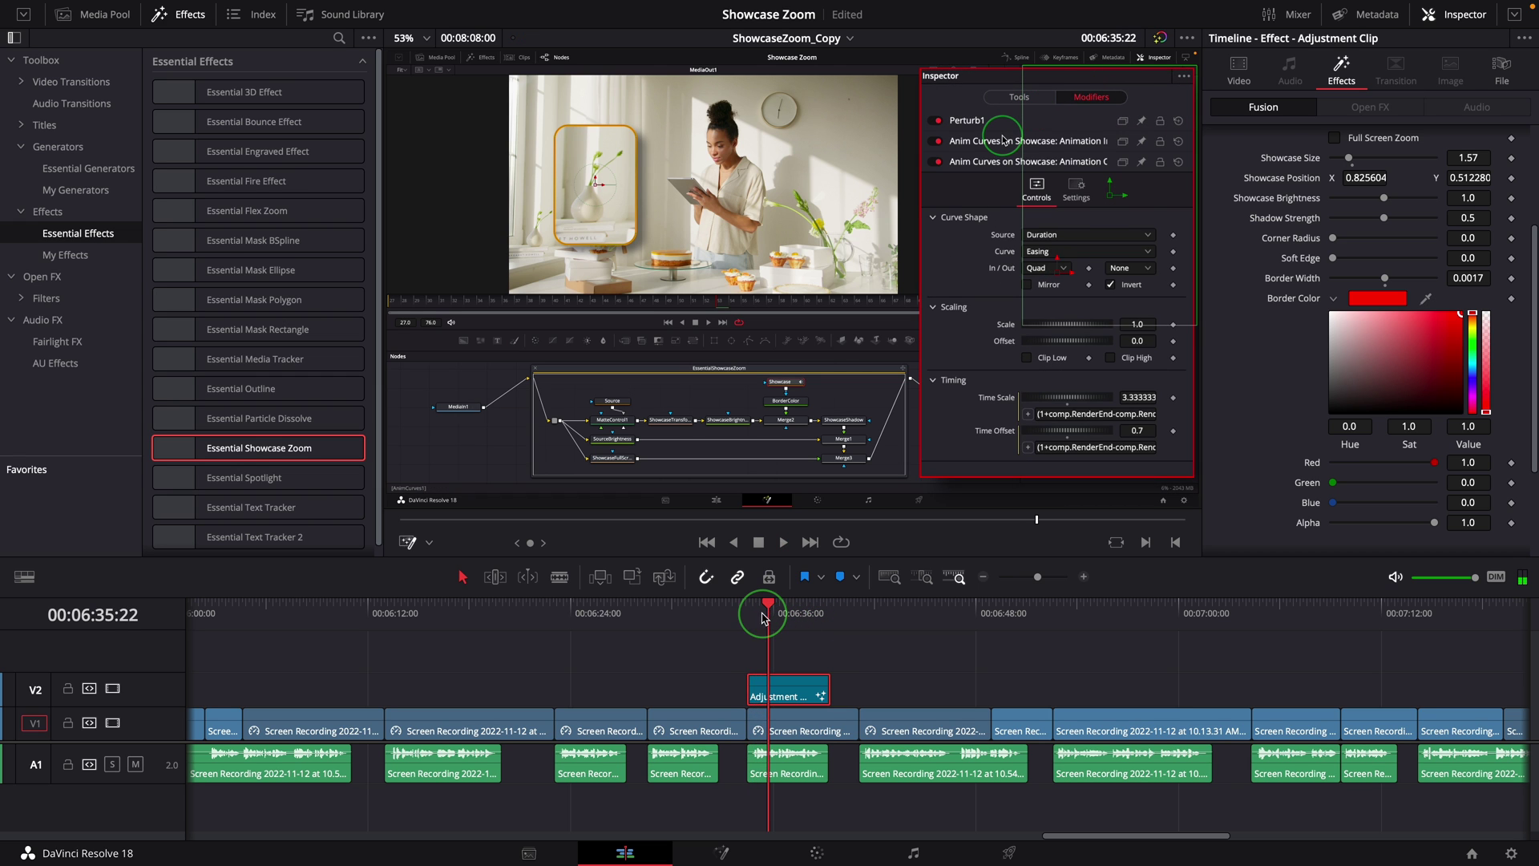
pyautogui.moveTo(762, 614); pyautogui.dragTo(800, 603)
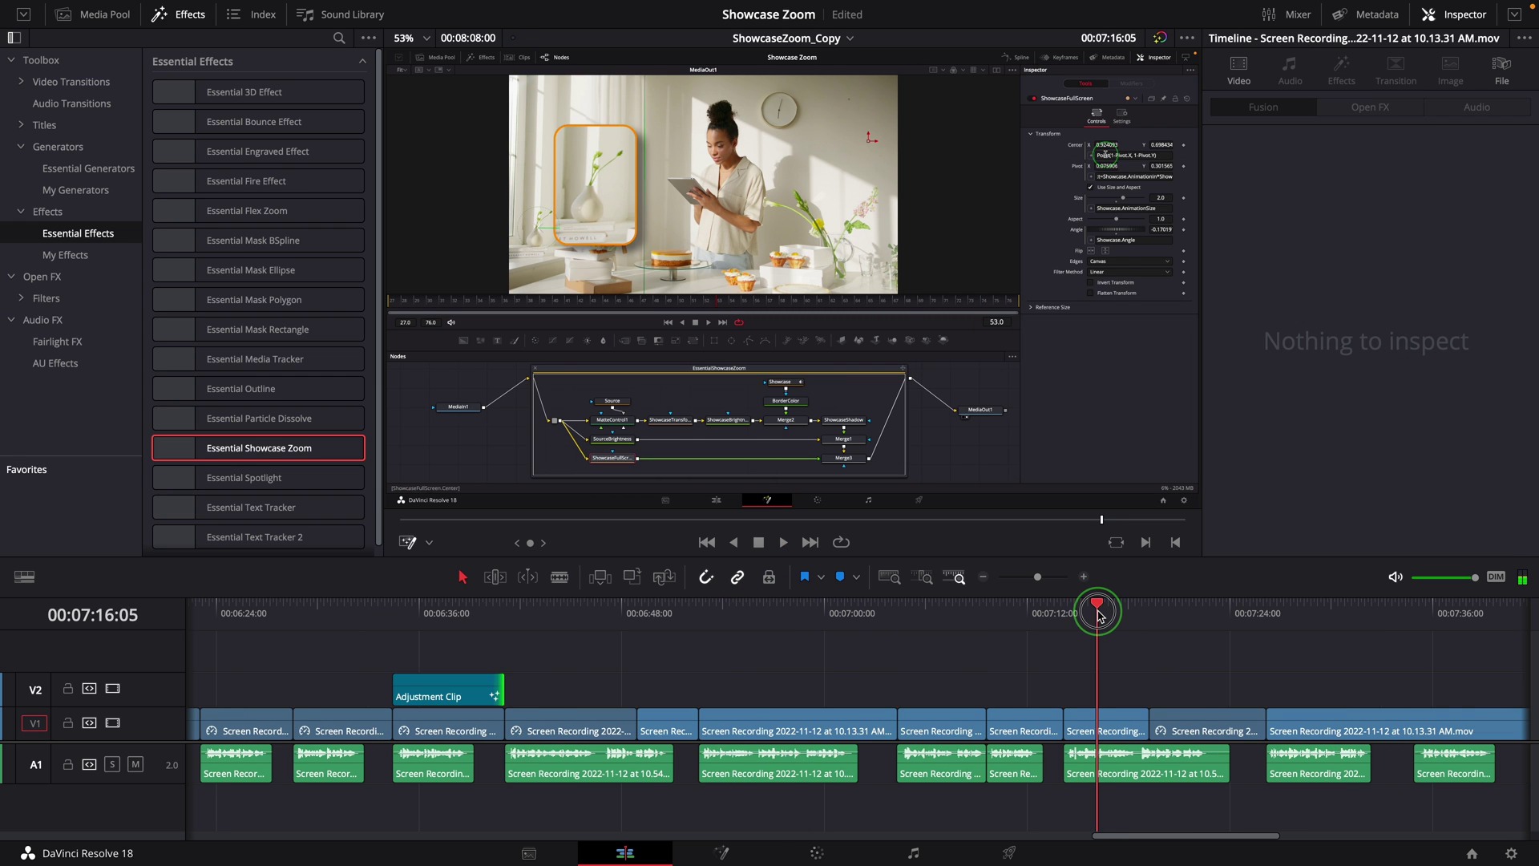
# Duplicate the showcase adjustment clip on V2 at about 07:15 and extend the copy's end to 07:26:02.
pyautogui.moveTo(1098, 615); pyautogui.dragTo(1074, 619)
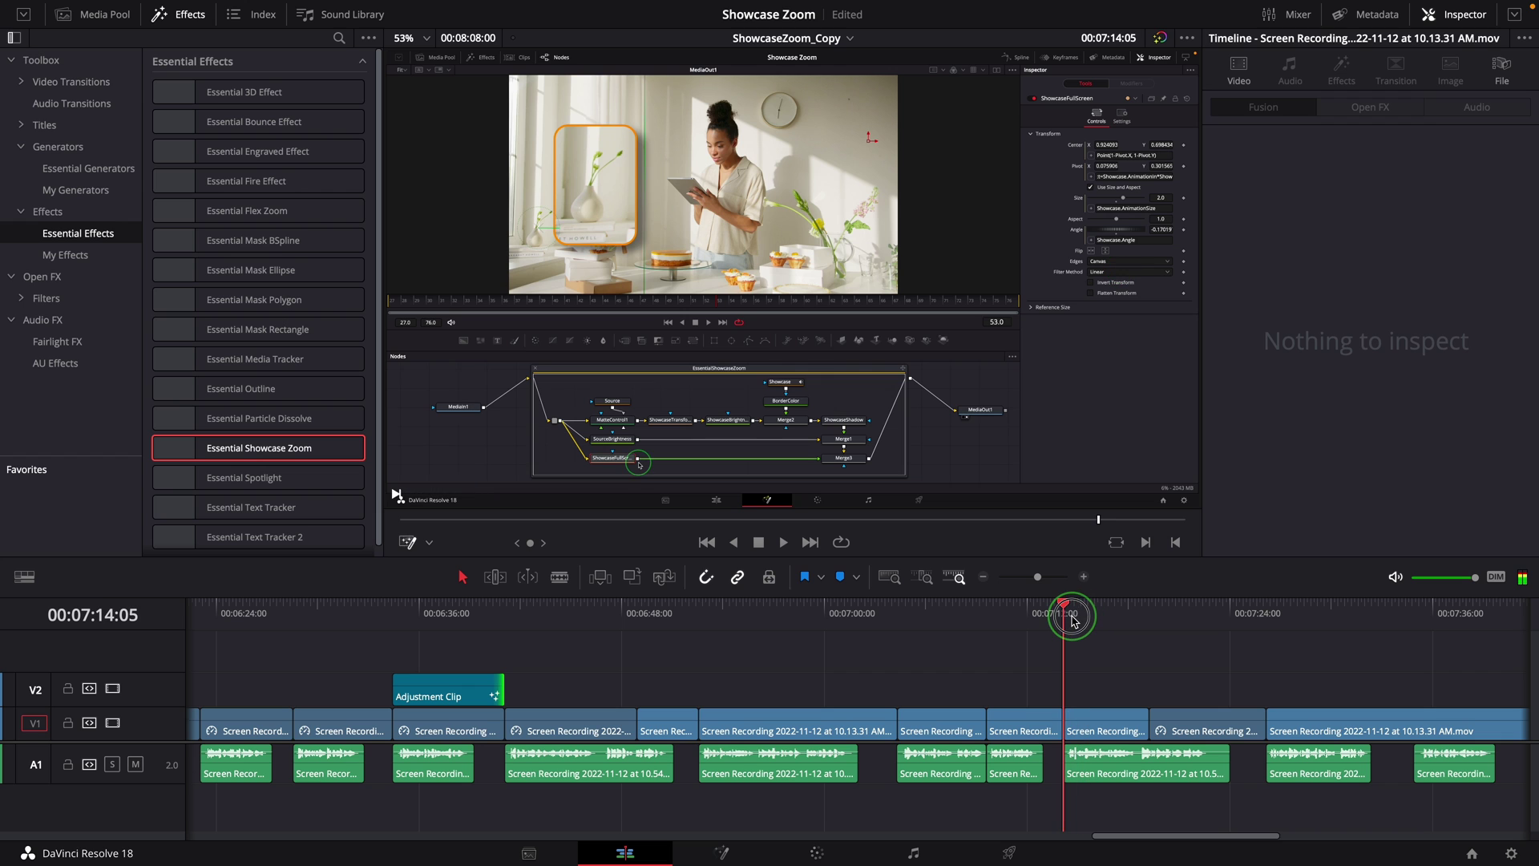
pyautogui.click(460, 704)
pyautogui.moveTo(434, 694); pyautogui.dragTo(1097, 694)
pyautogui.press('space')
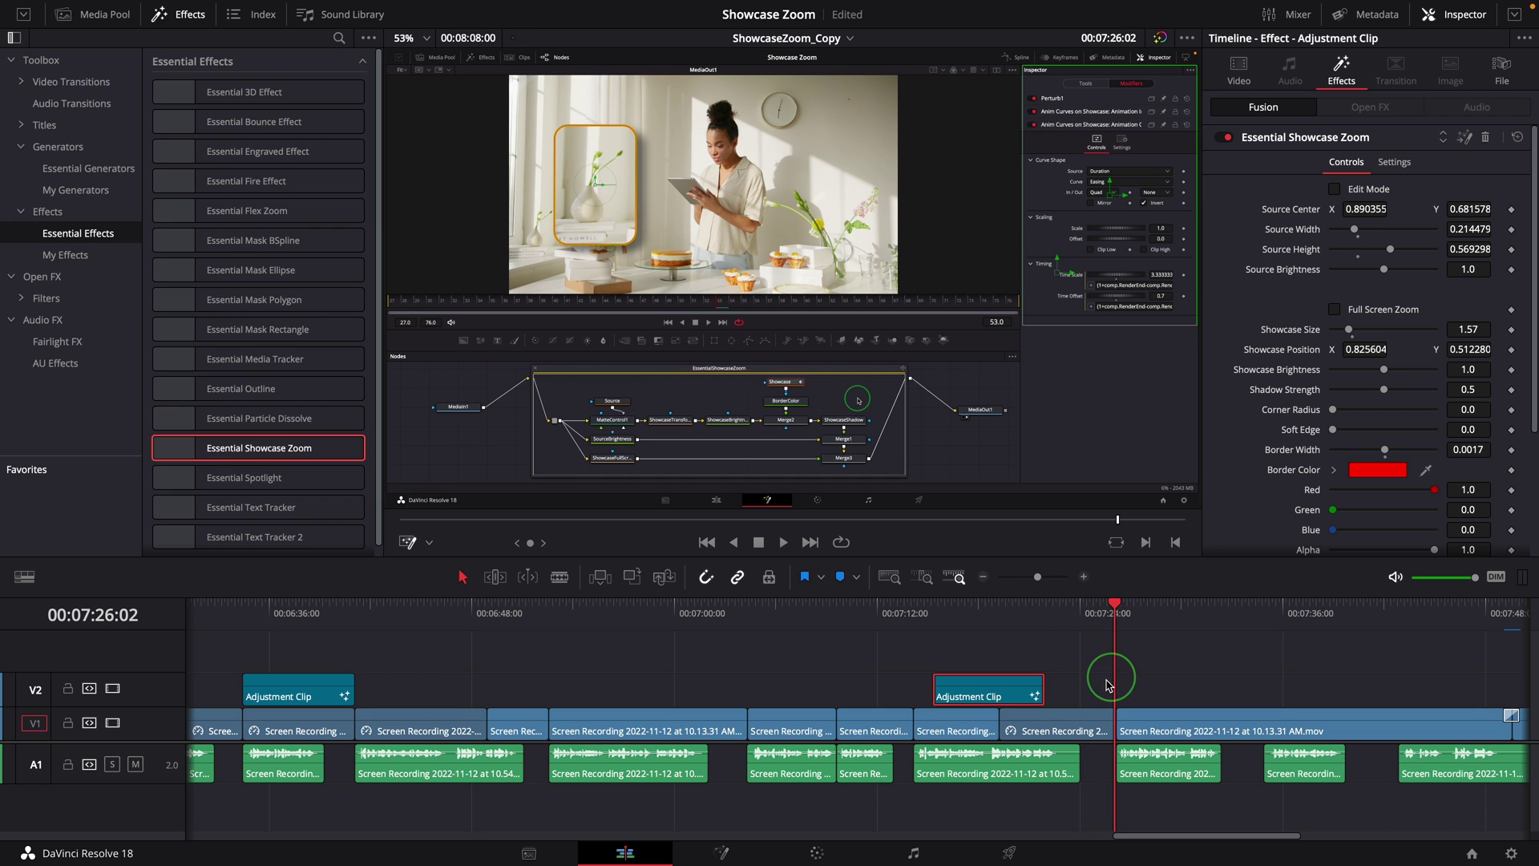
pyautogui.moveTo(1037, 688); pyautogui.dragTo(1112, 689)
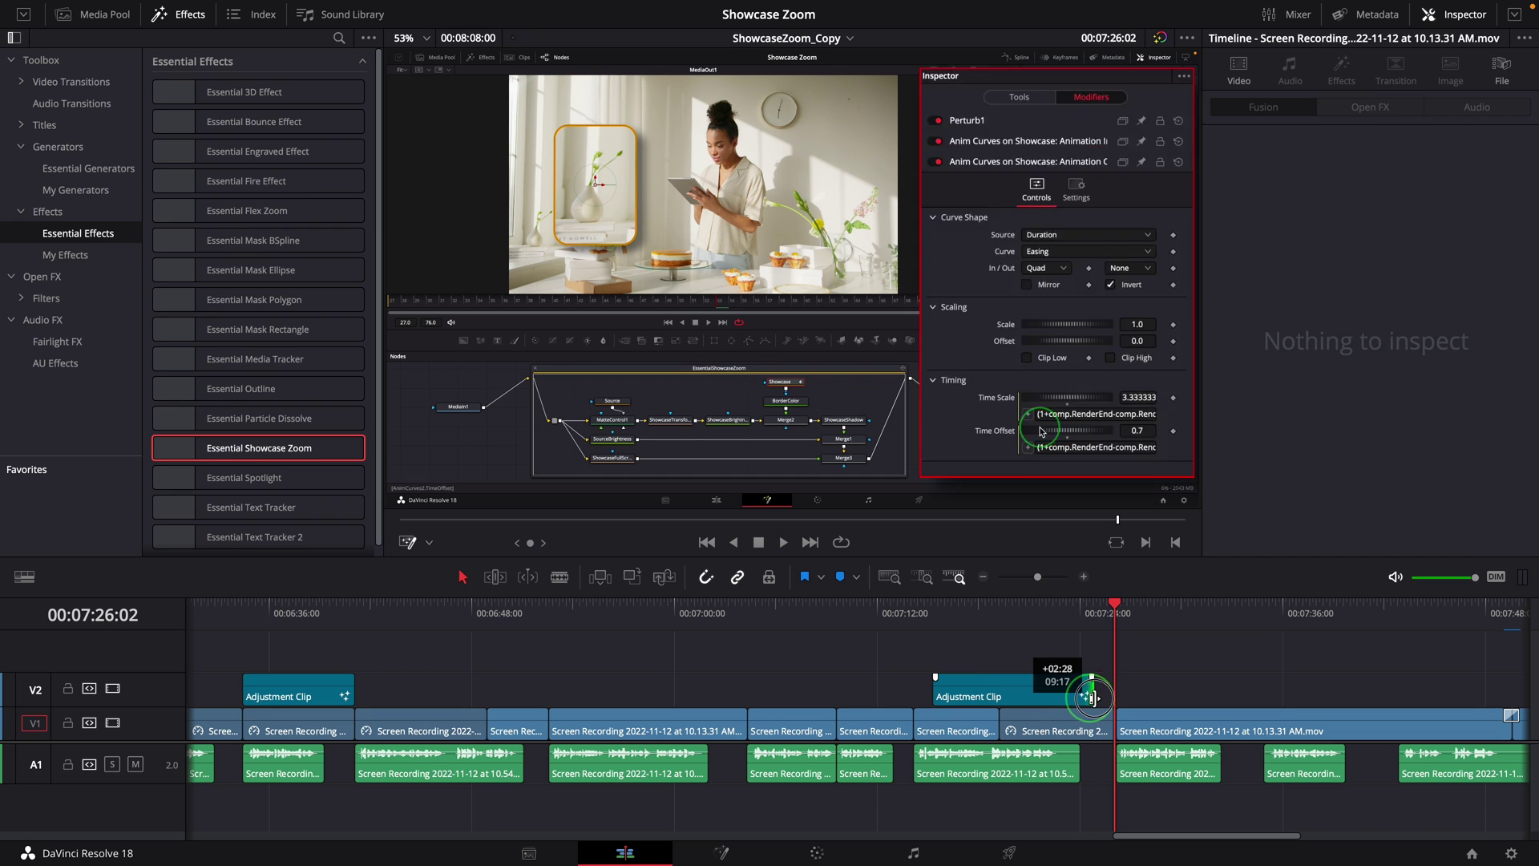
# Play back the section with the duplicated Inspector showcase from just before the copy.
pyautogui.click(929, 625)
pyautogui.press('space')
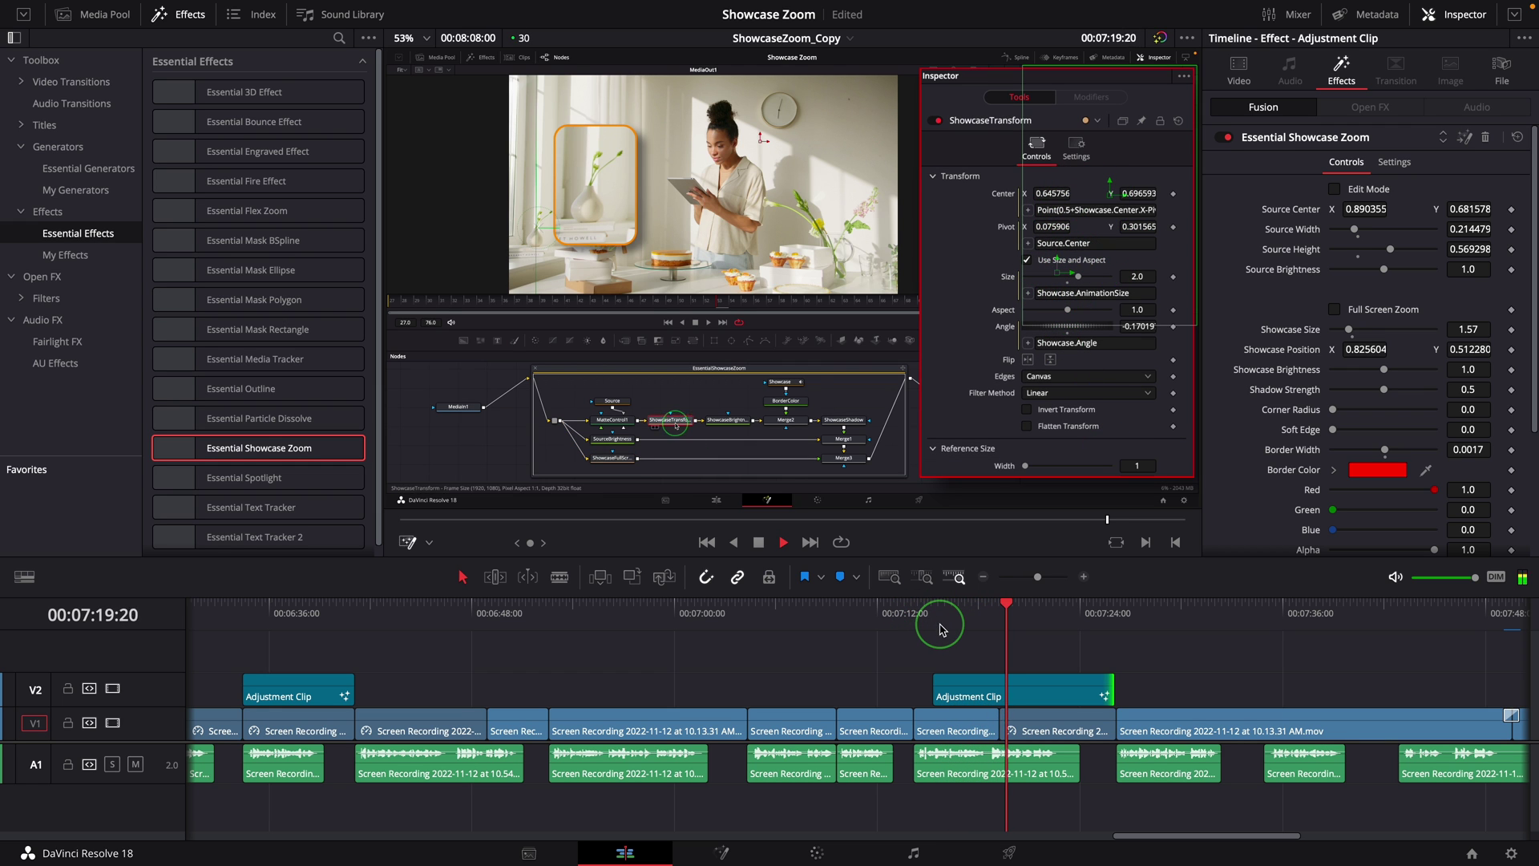
pyautogui.click(924, 622)
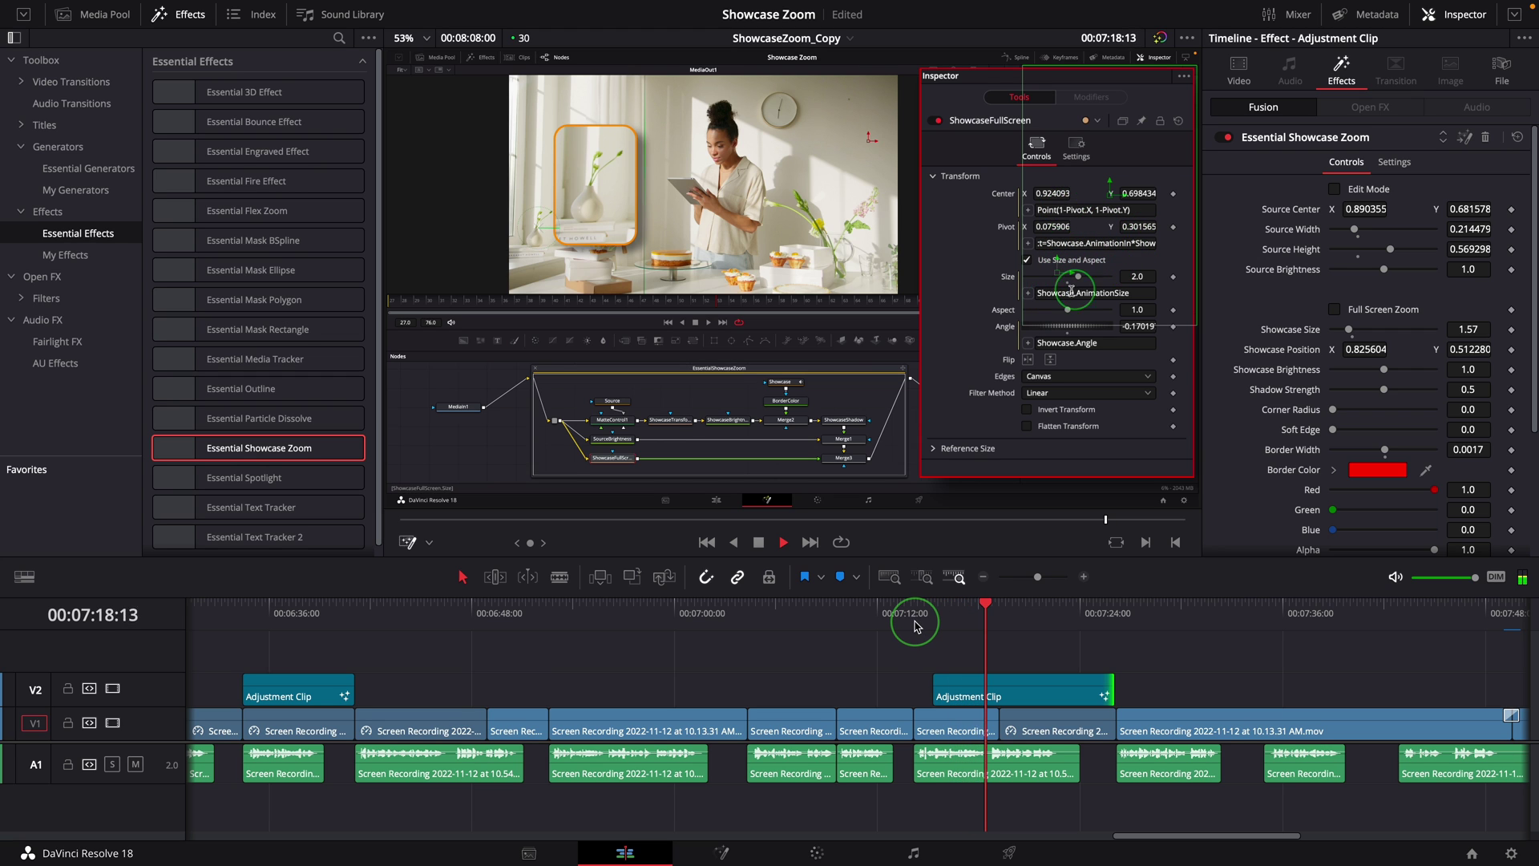
pyautogui.press('space')
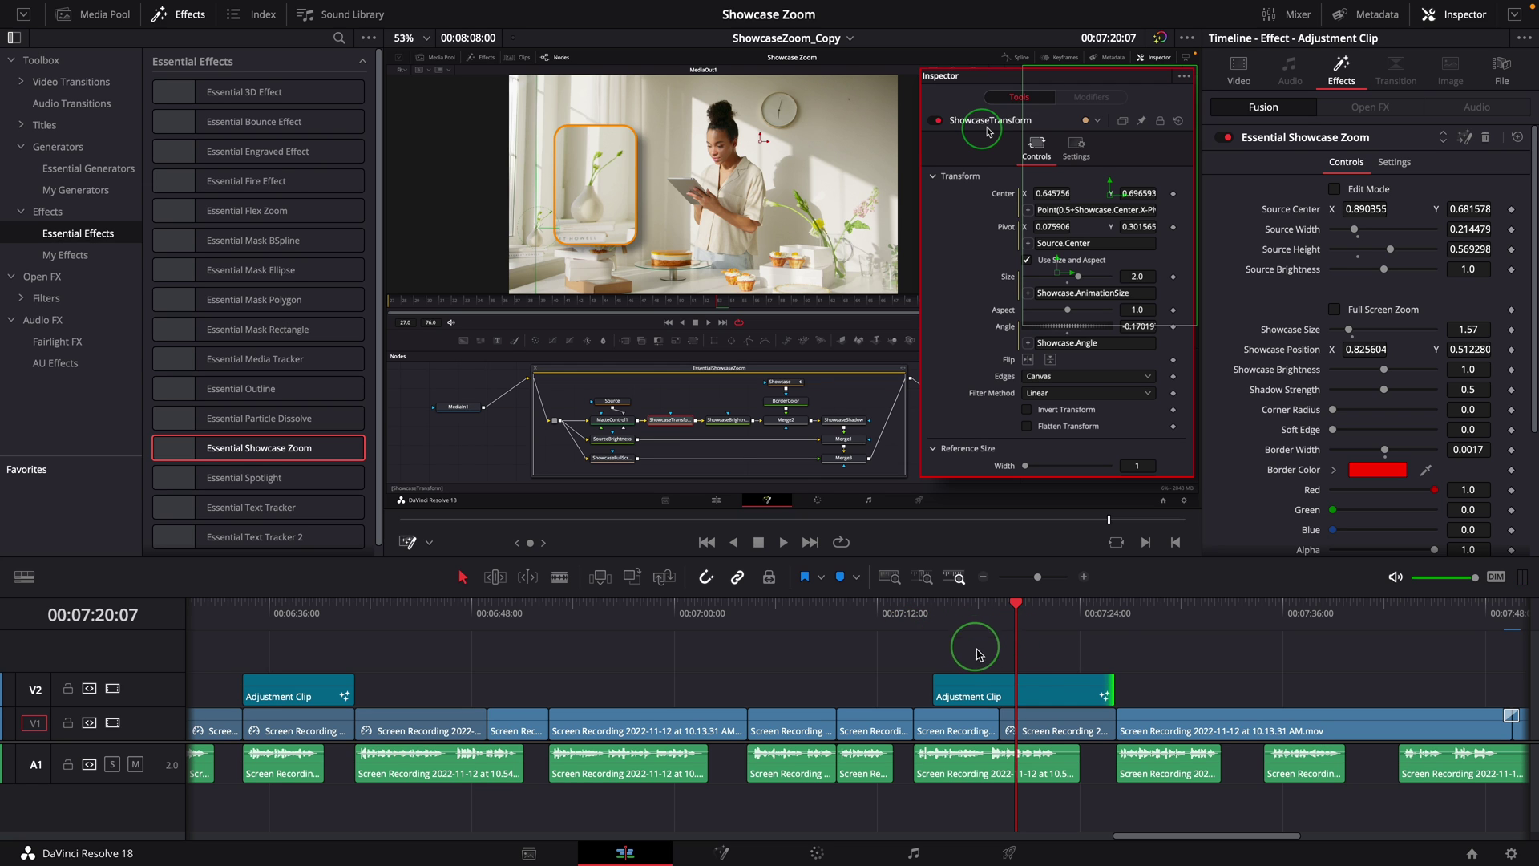
# Review the section around 06:48 to 06:50 and duplicate the first showcase adjustment clip on V2 so the copy starts at 06:48:28.
pyautogui.click(487, 614)
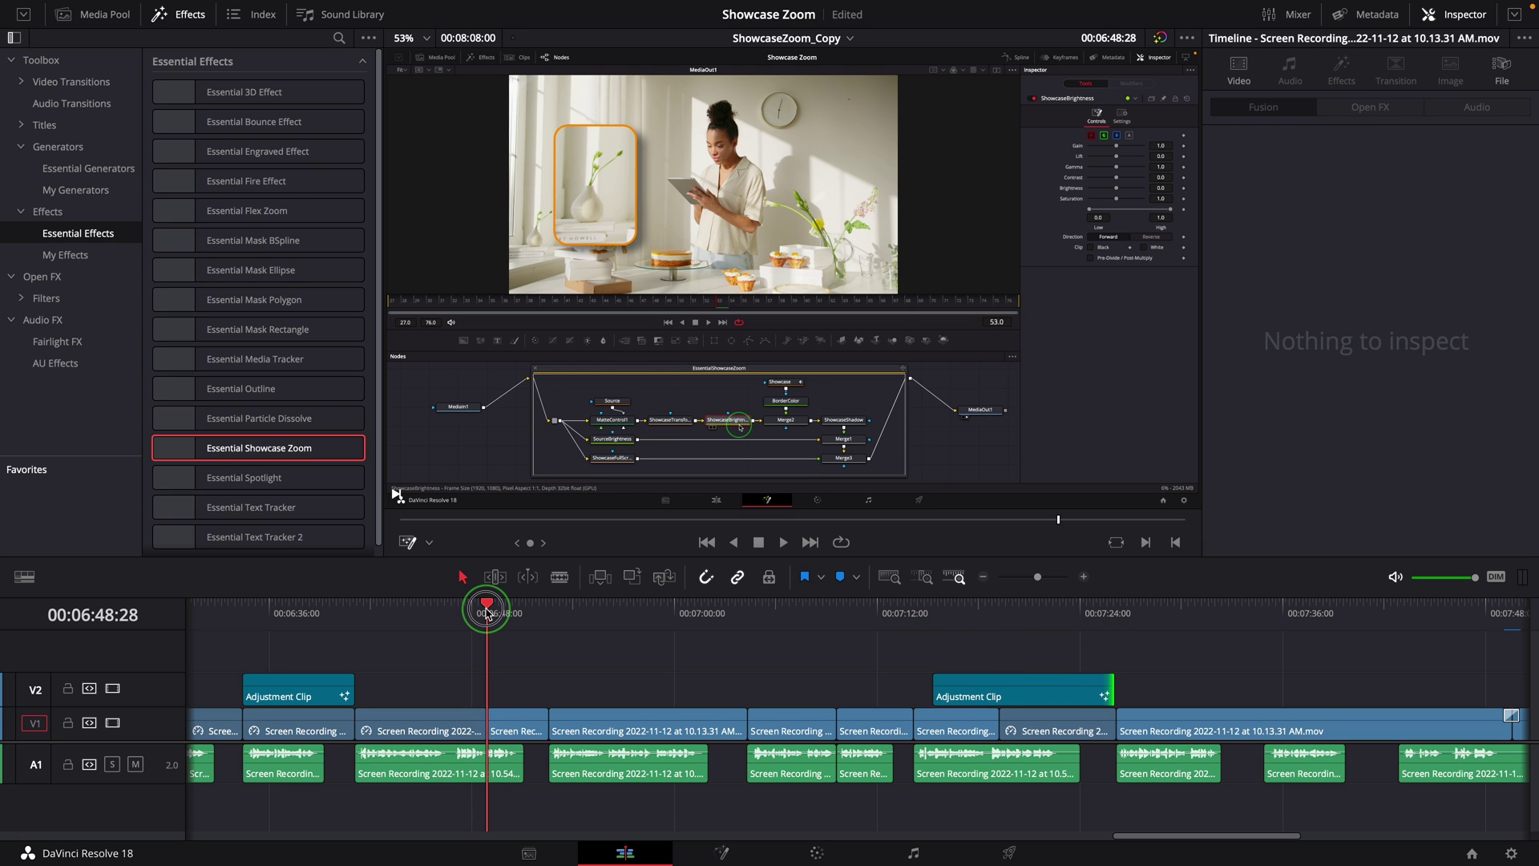
pyautogui.moveTo(495, 609); pyautogui.dragTo(498, 615)
pyautogui.press('space')
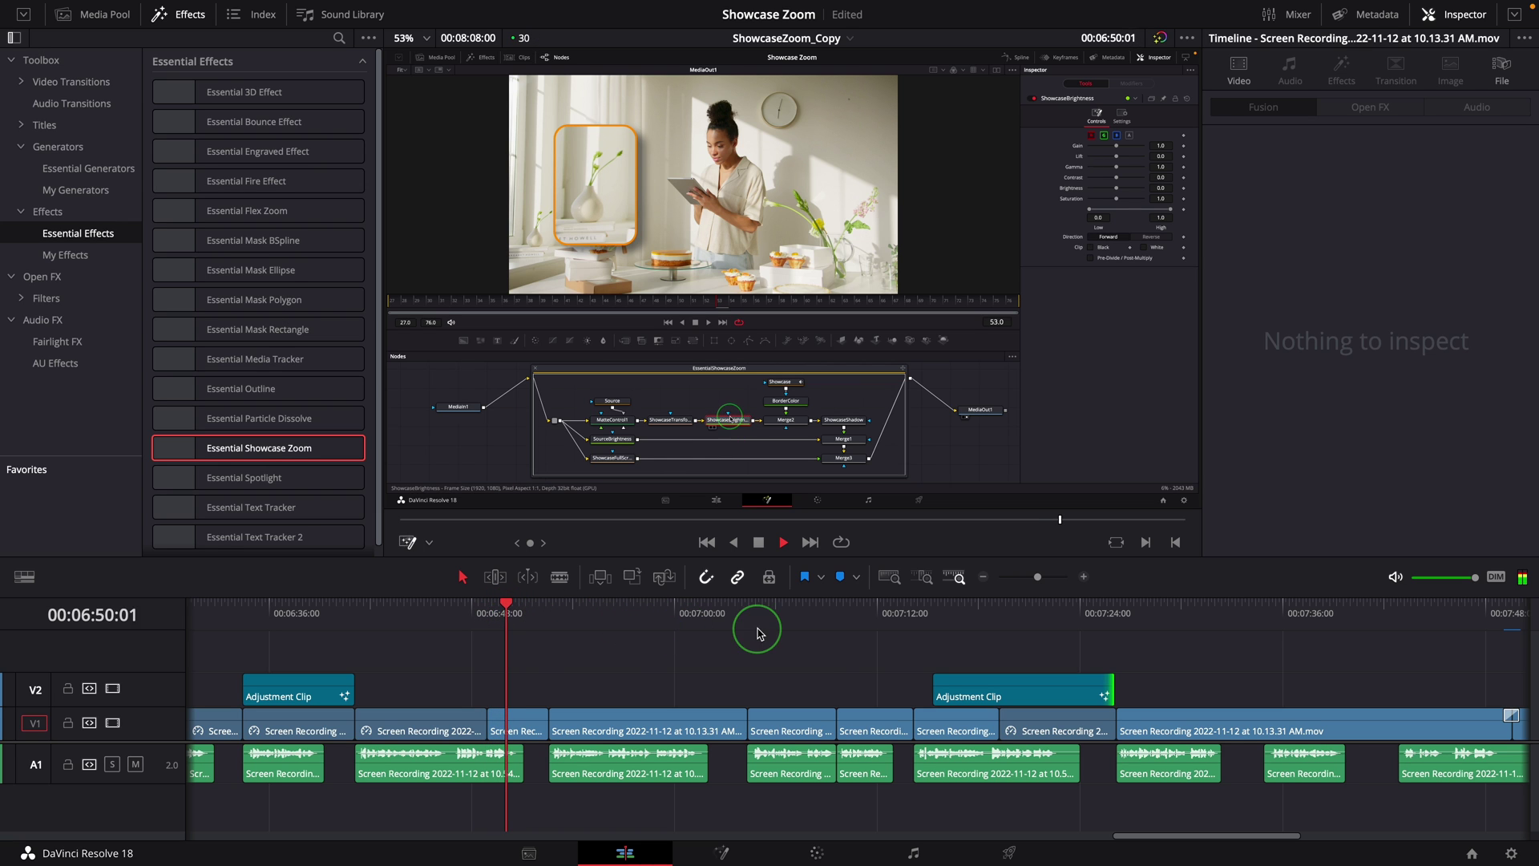
pyautogui.click(490, 612)
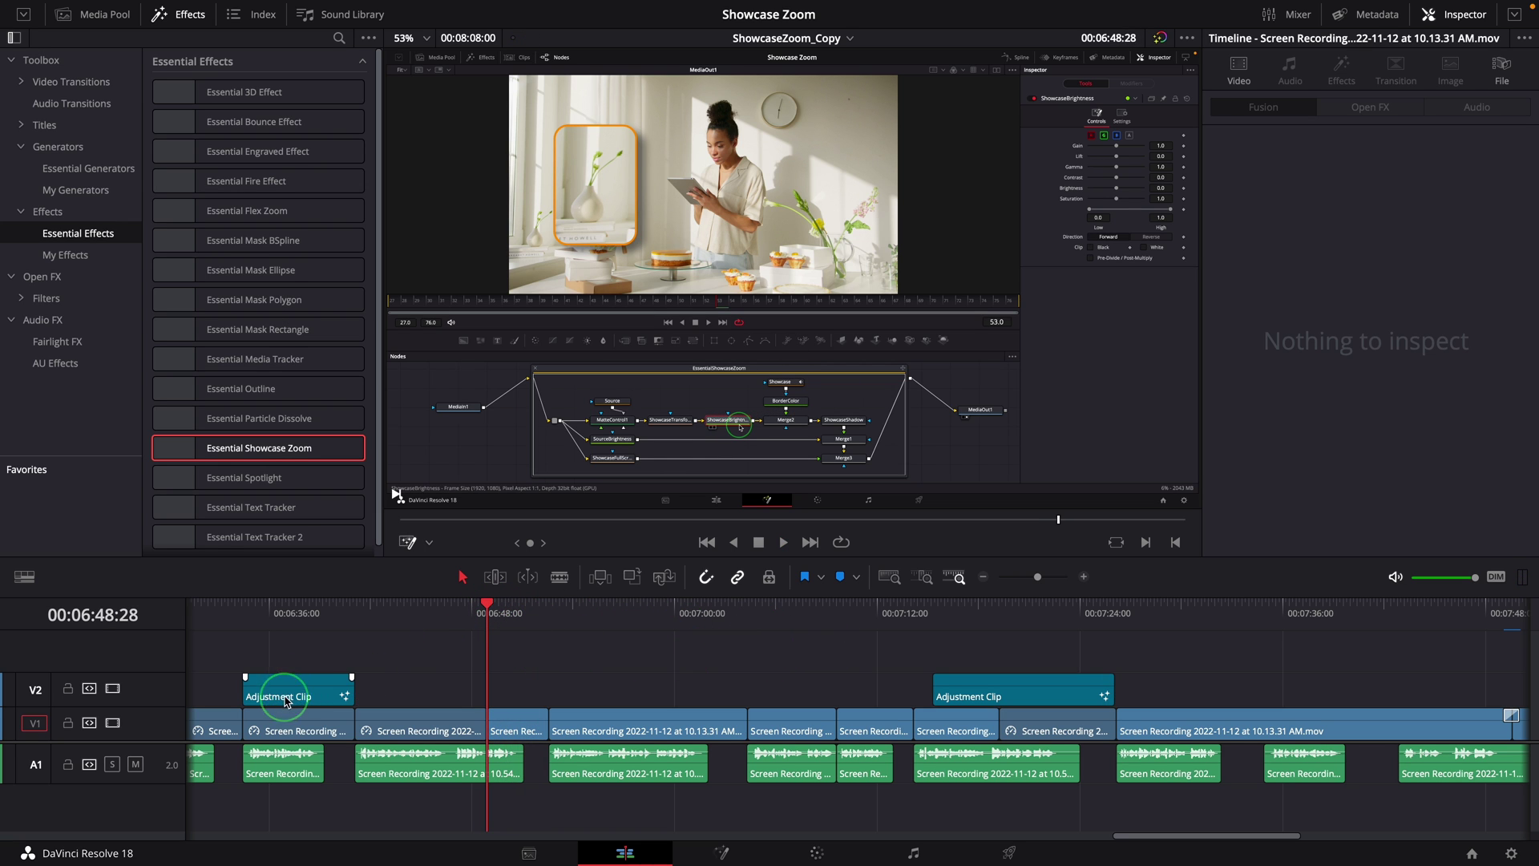
pyautogui.moveTo(290, 697); pyautogui.dragTo(497, 678)
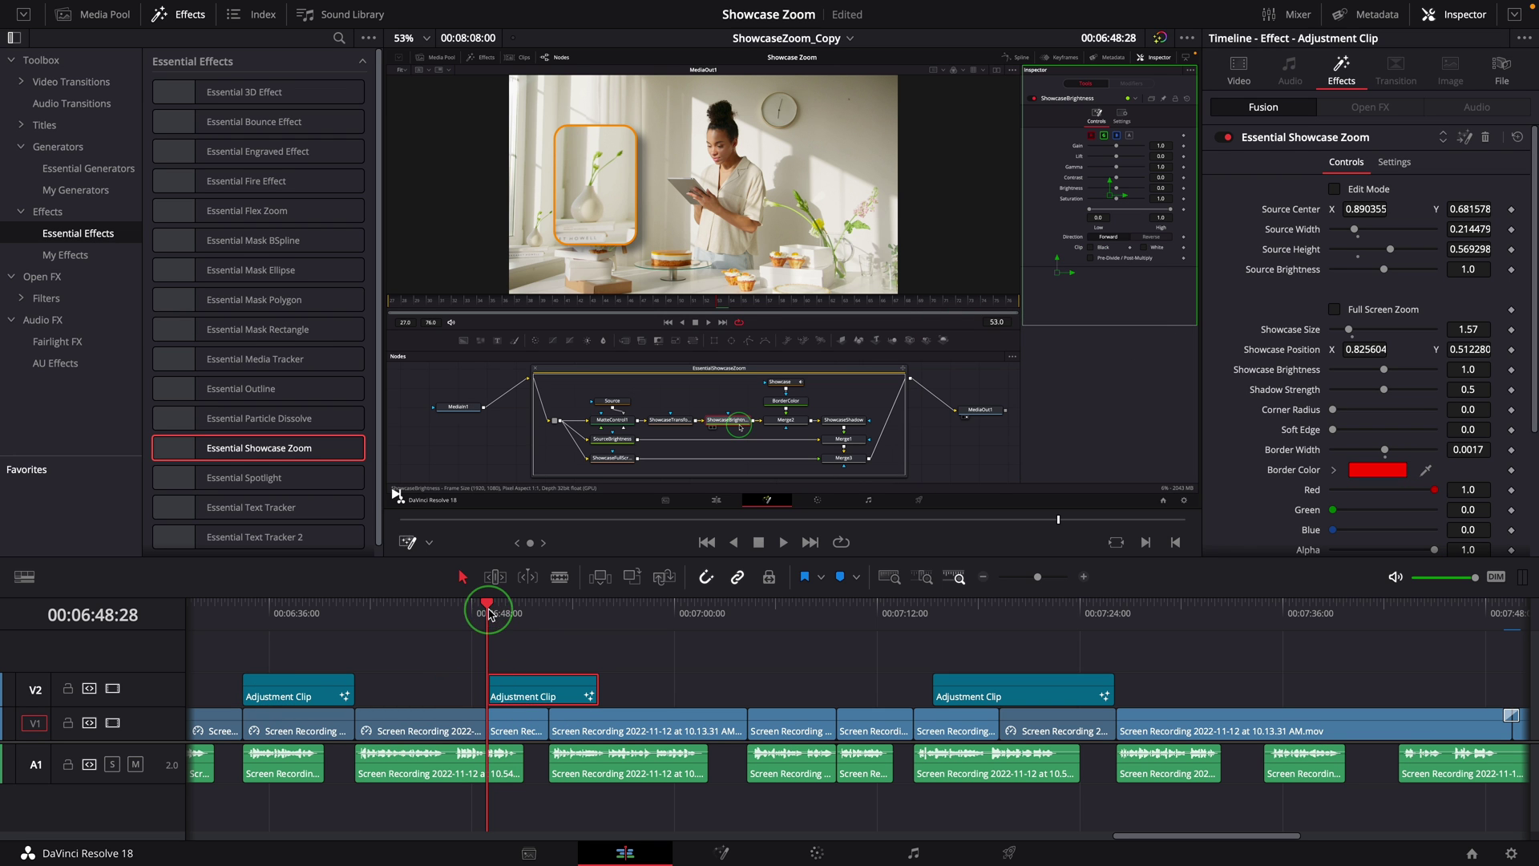
pyautogui.moveTo(488, 613)
pyautogui.mouseDown()
pyautogui.moveTo(506, 605)
pyautogui.moveTo(488, 607)
pyautogui.mouseUp()
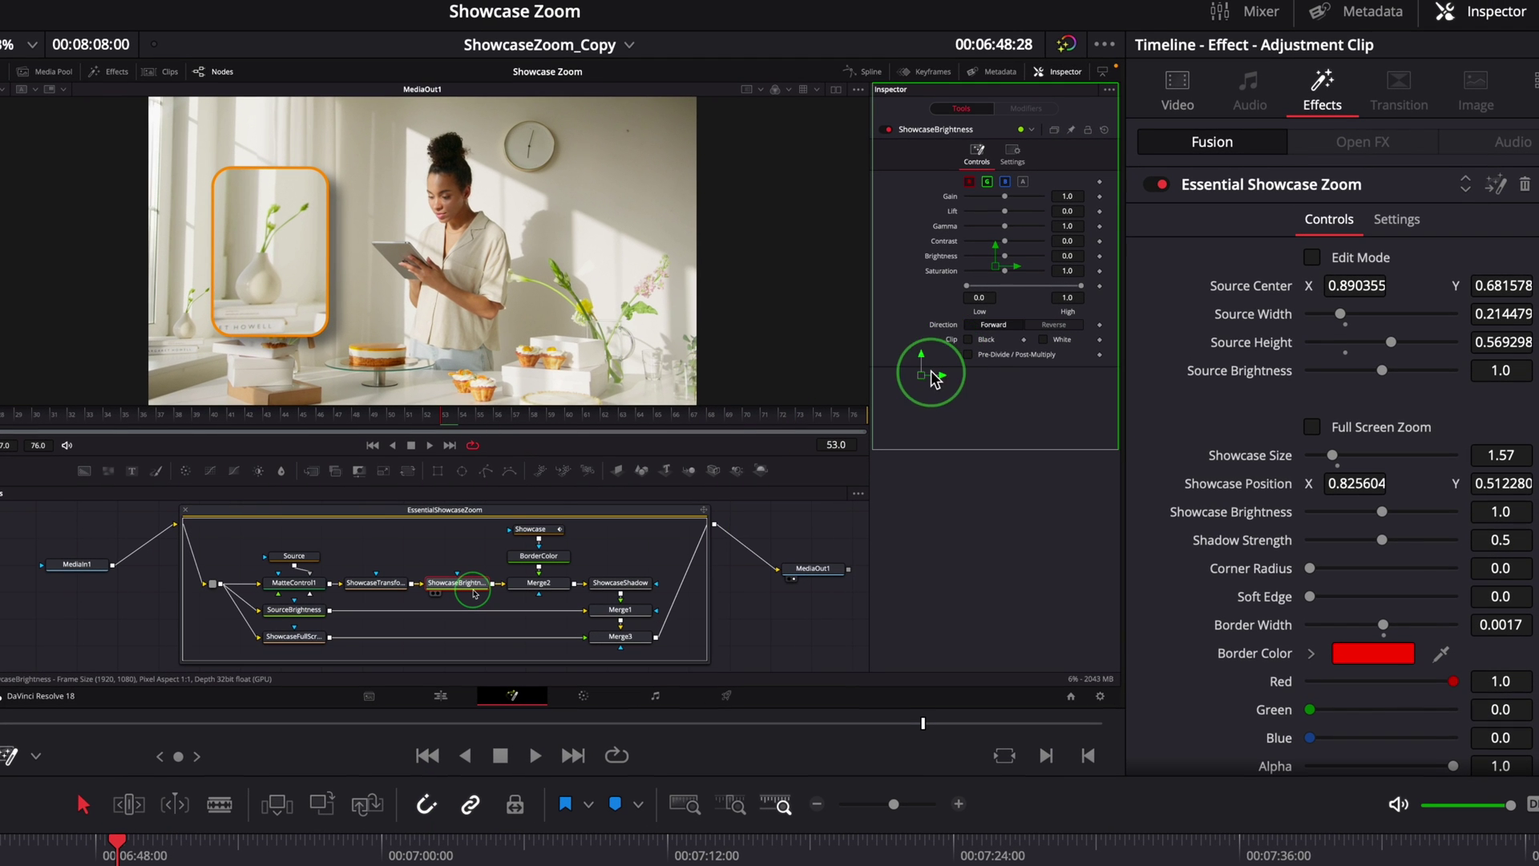
# Center the copy's source on the recorded node graph at X 0.396028, Y 0.178070, enable Full Screen Zoom, and play back the effect.
pyautogui.moveTo(996, 267); pyautogui.dragTo(430, 592)
pyautogui.click(432, 646)
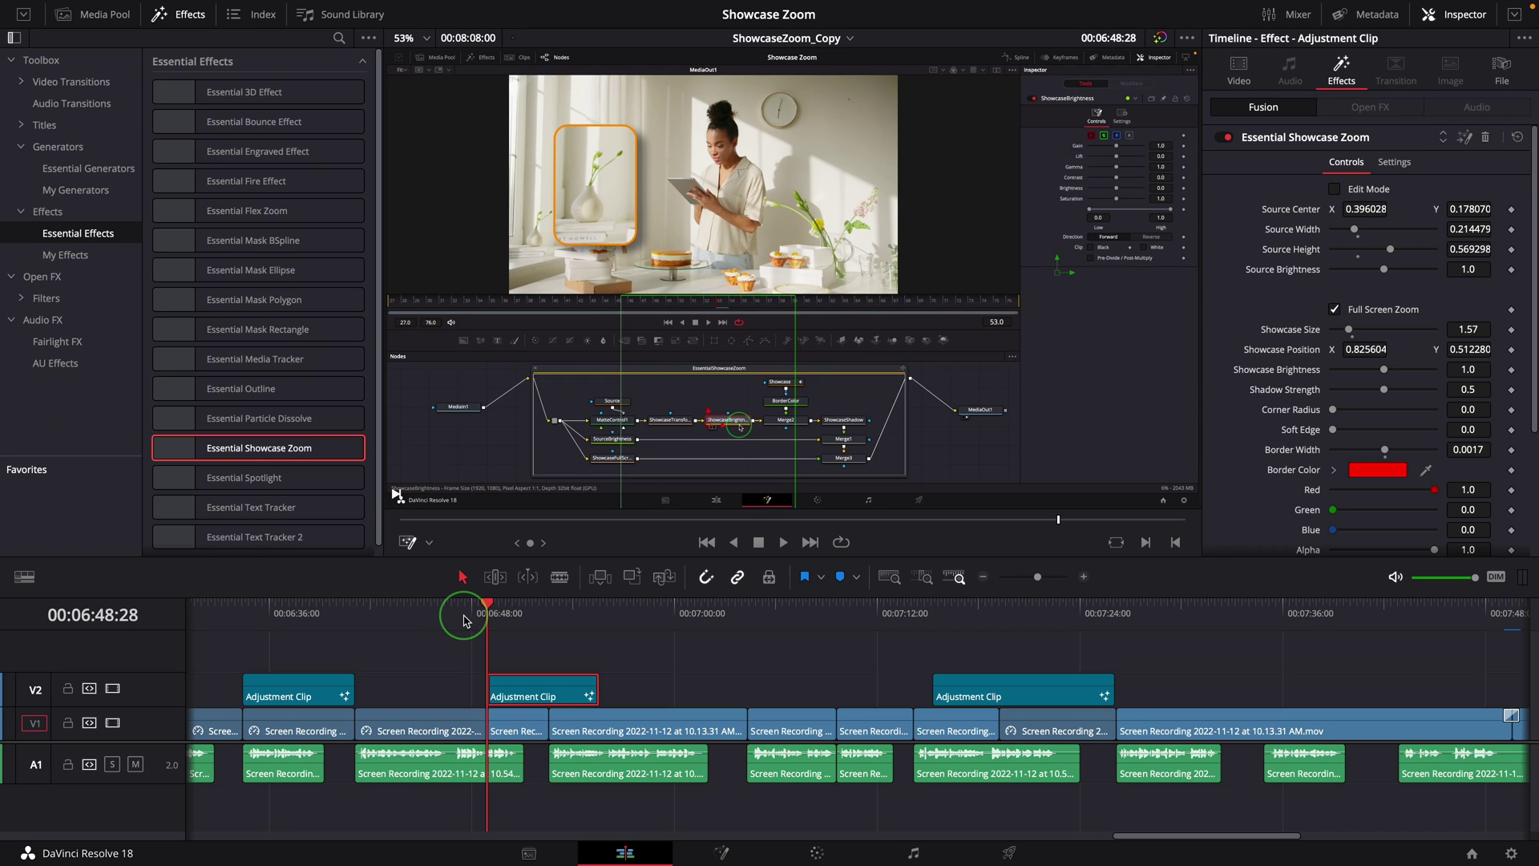
pyautogui.press('space')
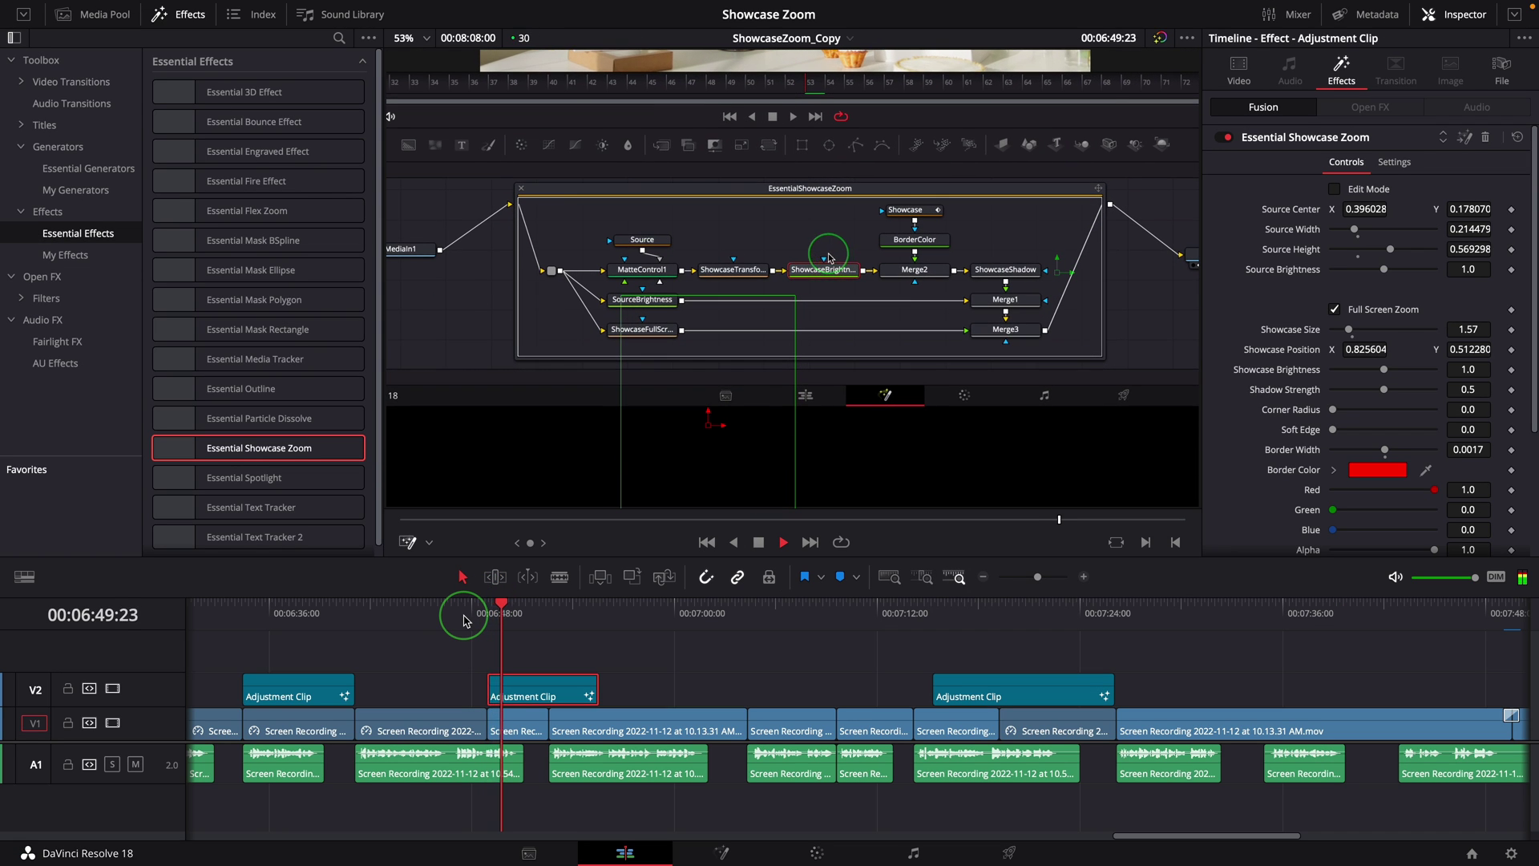
pyautogui.press('space')
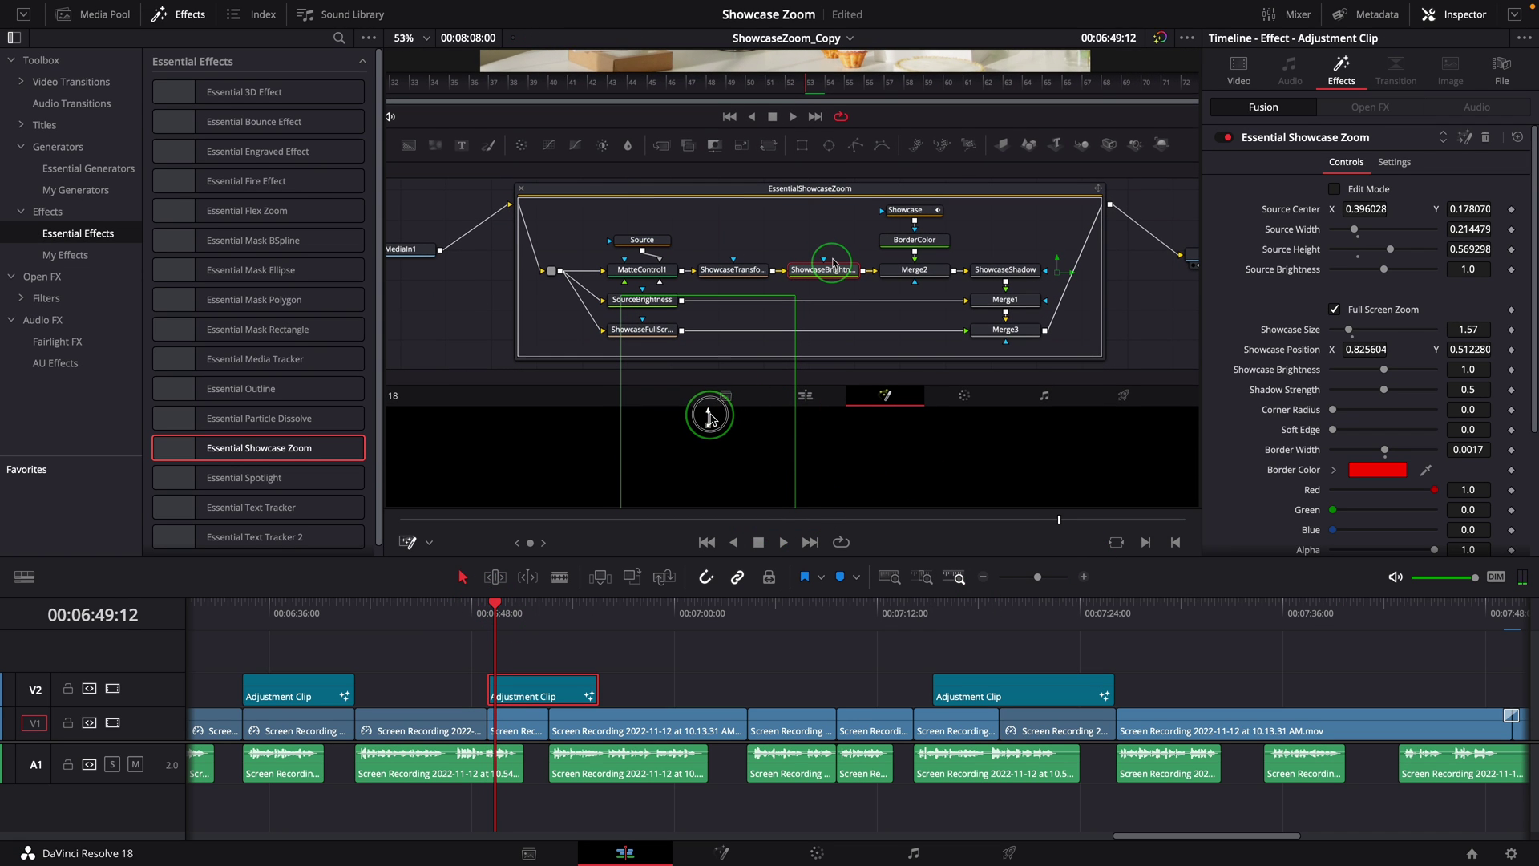
# Raise the full-screen zoom's source center to bring the black area out of frame, and play back the section.
pyautogui.moveTo(709, 414); pyautogui.dragTo(709, 350)
pyautogui.click(474, 616)
pyautogui.press('space')
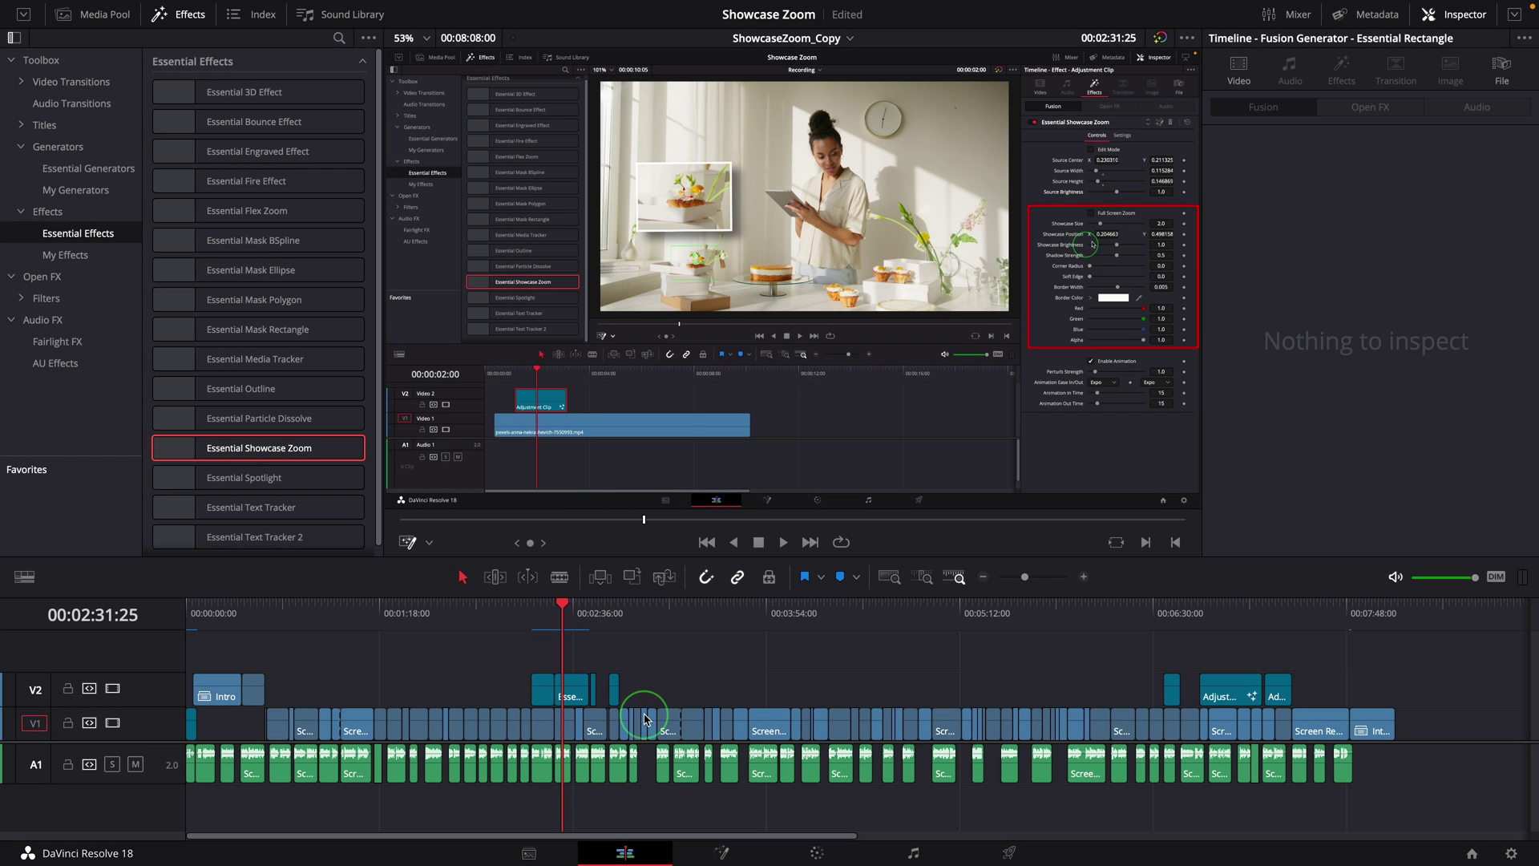
# Duplicate the spotlight adjustment clip at 02:50:25 onto V3, above the second Essential Rectangle, starting at 02:31:25.
pyautogui.press('super+equal')
pyautogui.press('super+equal')
pyautogui.press('super+equal')
pyautogui.press('super+equal')
pyautogui.press('super+equal')
pyautogui.press('super+equal')
pyautogui.press('super+equal')
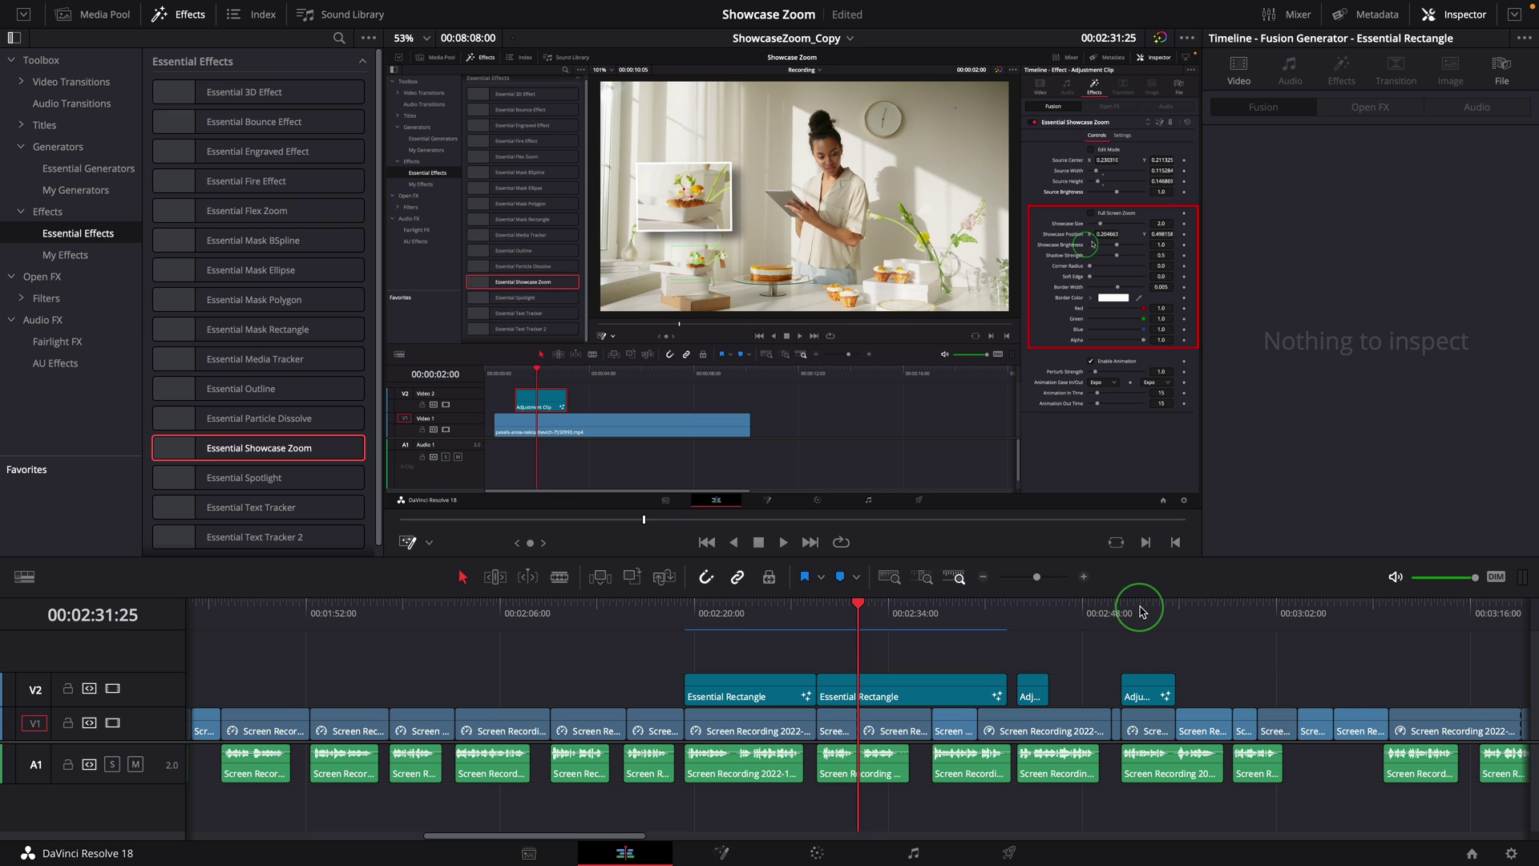
pyautogui.click(1141, 605)
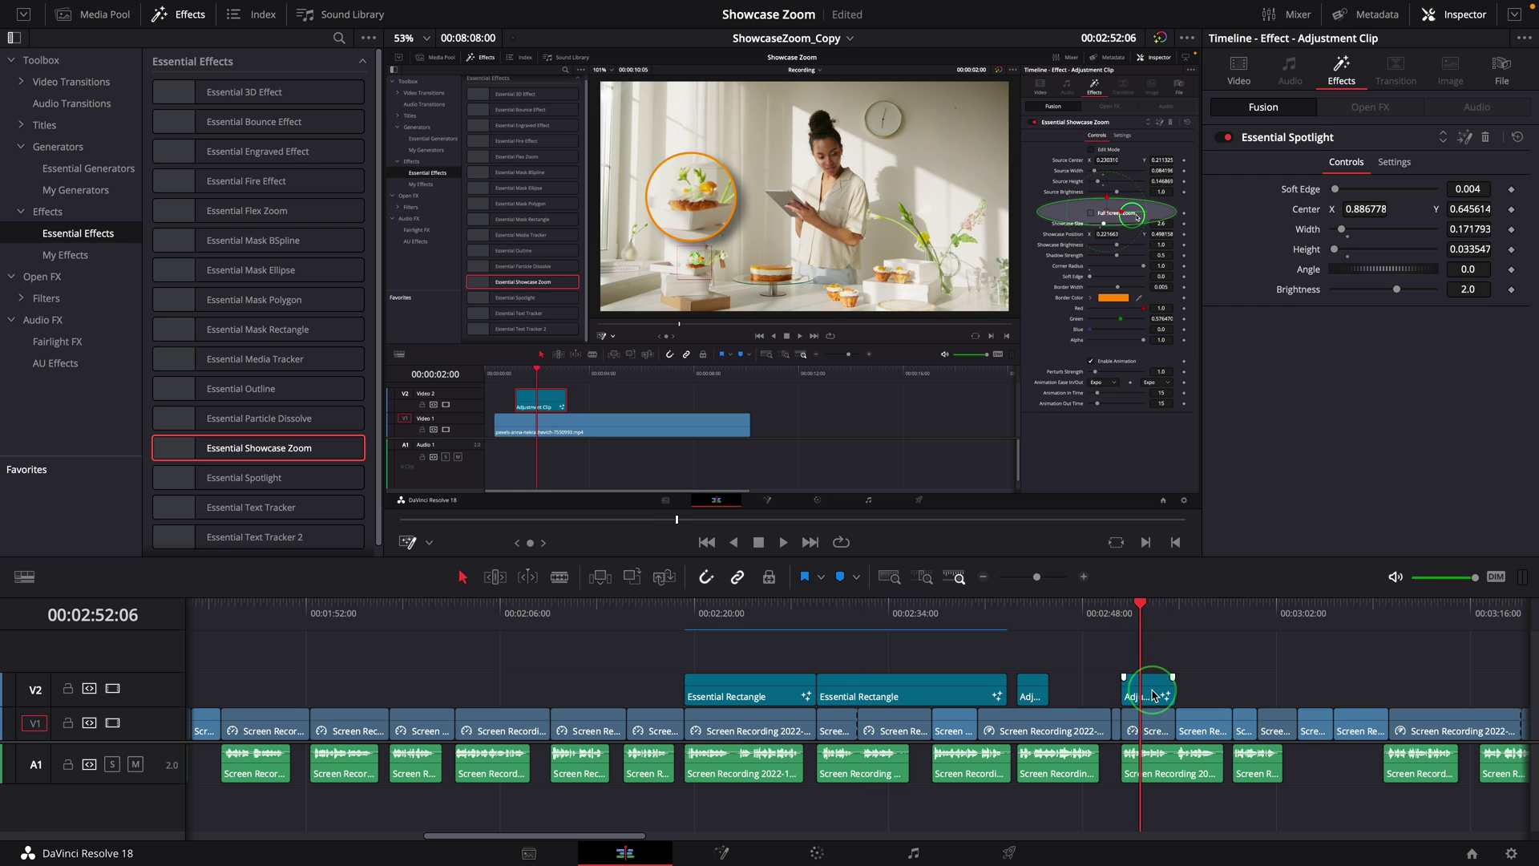
pyautogui.moveTo(1152, 694); pyautogui.dragTo(881, 651)
# Move the V3 spotlight over the recorded Showcase Size control at X 0.894671, Y 0.622807, and play back the section from the clip's start.
pyautogui.click(841, 603)
pyautogui.moveTo(1107, 198); pyautogui.dragTo(1109, 211)
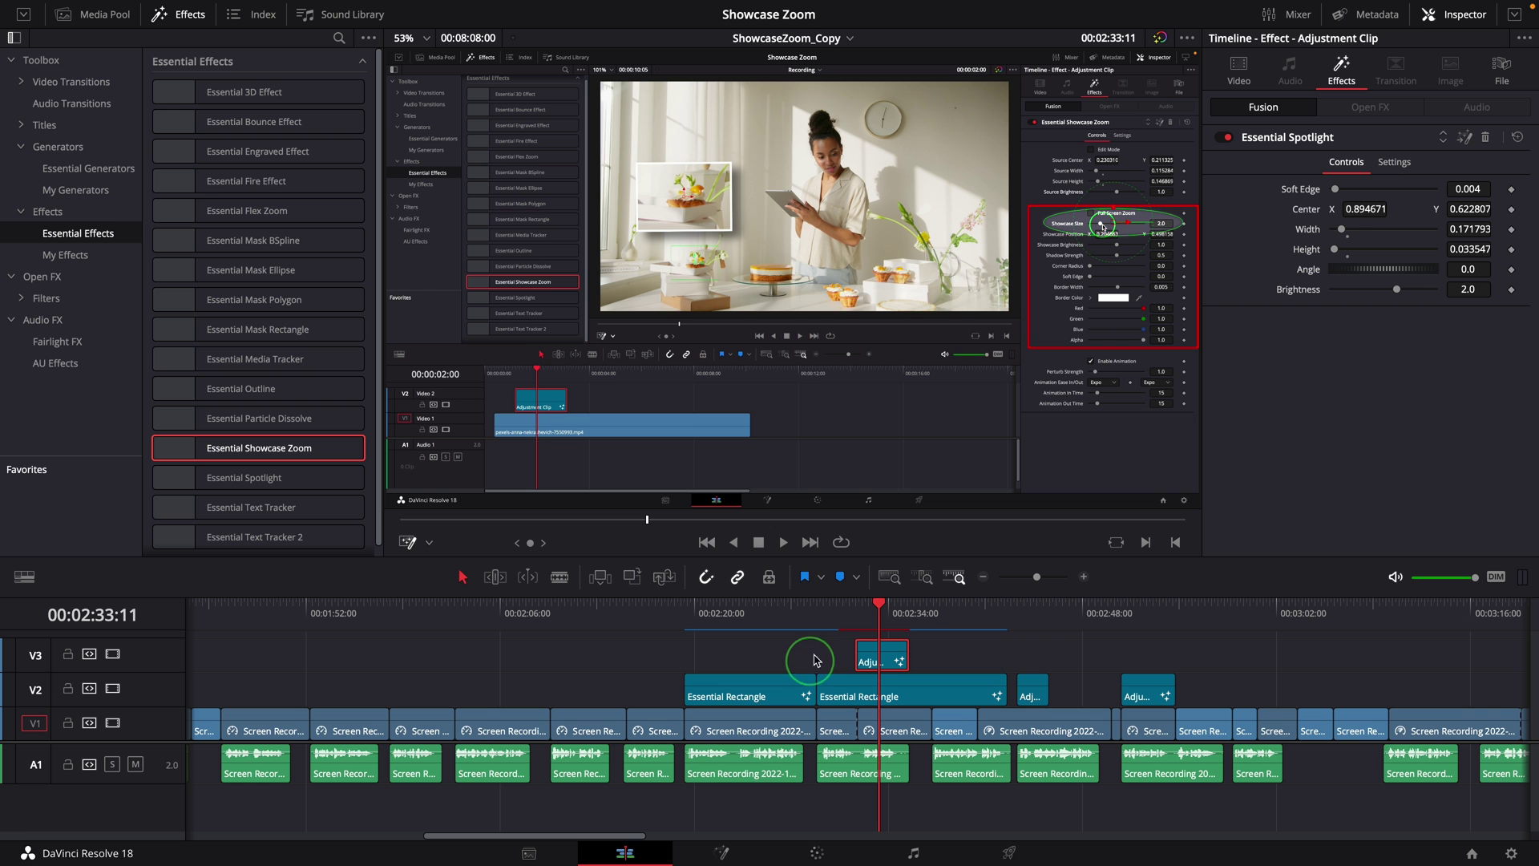
pyautogui.click(858, 612)
pyautogui.press('space')
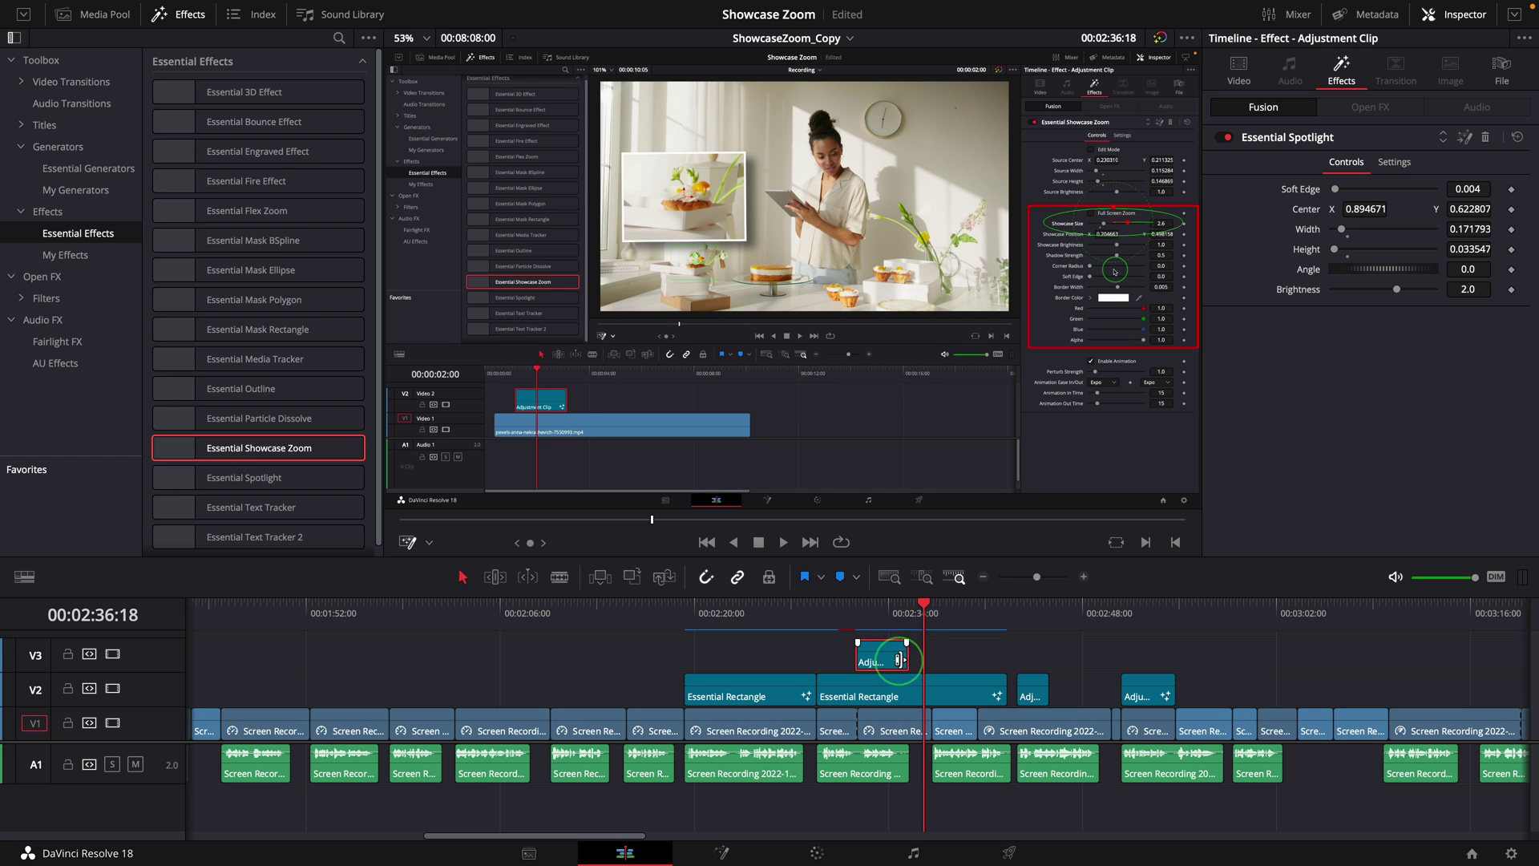
# Extend the end of the V3 spotlight clip to 02:36:18 and play back the section from the clip's start.
pyautogui.moveTo(902, 659); pyautogui.dragTo(922, 659)
pyautogui.click(844, 607)
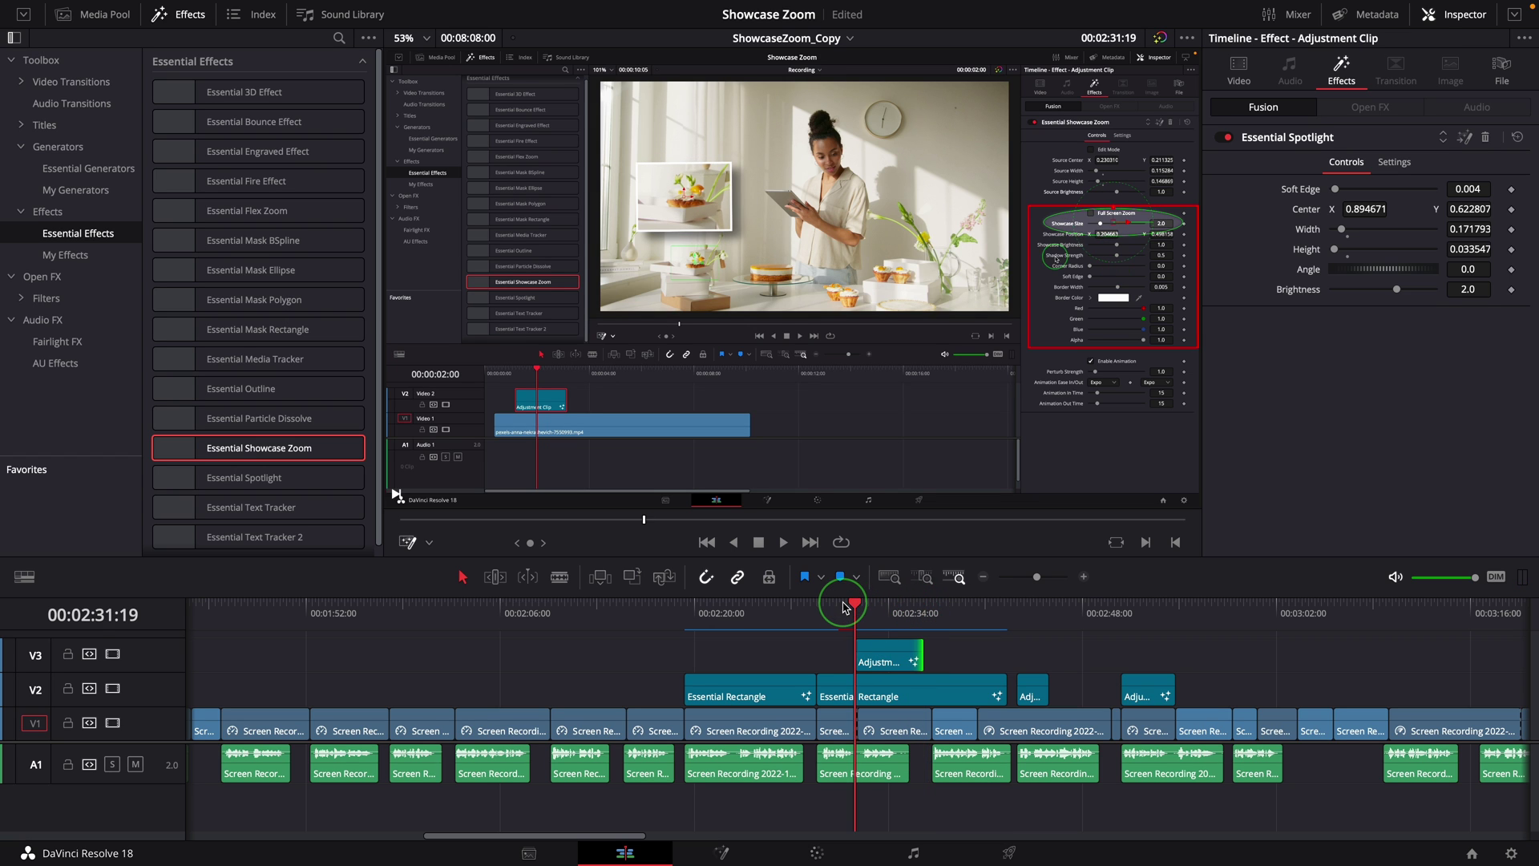
pyautogui.press('space')
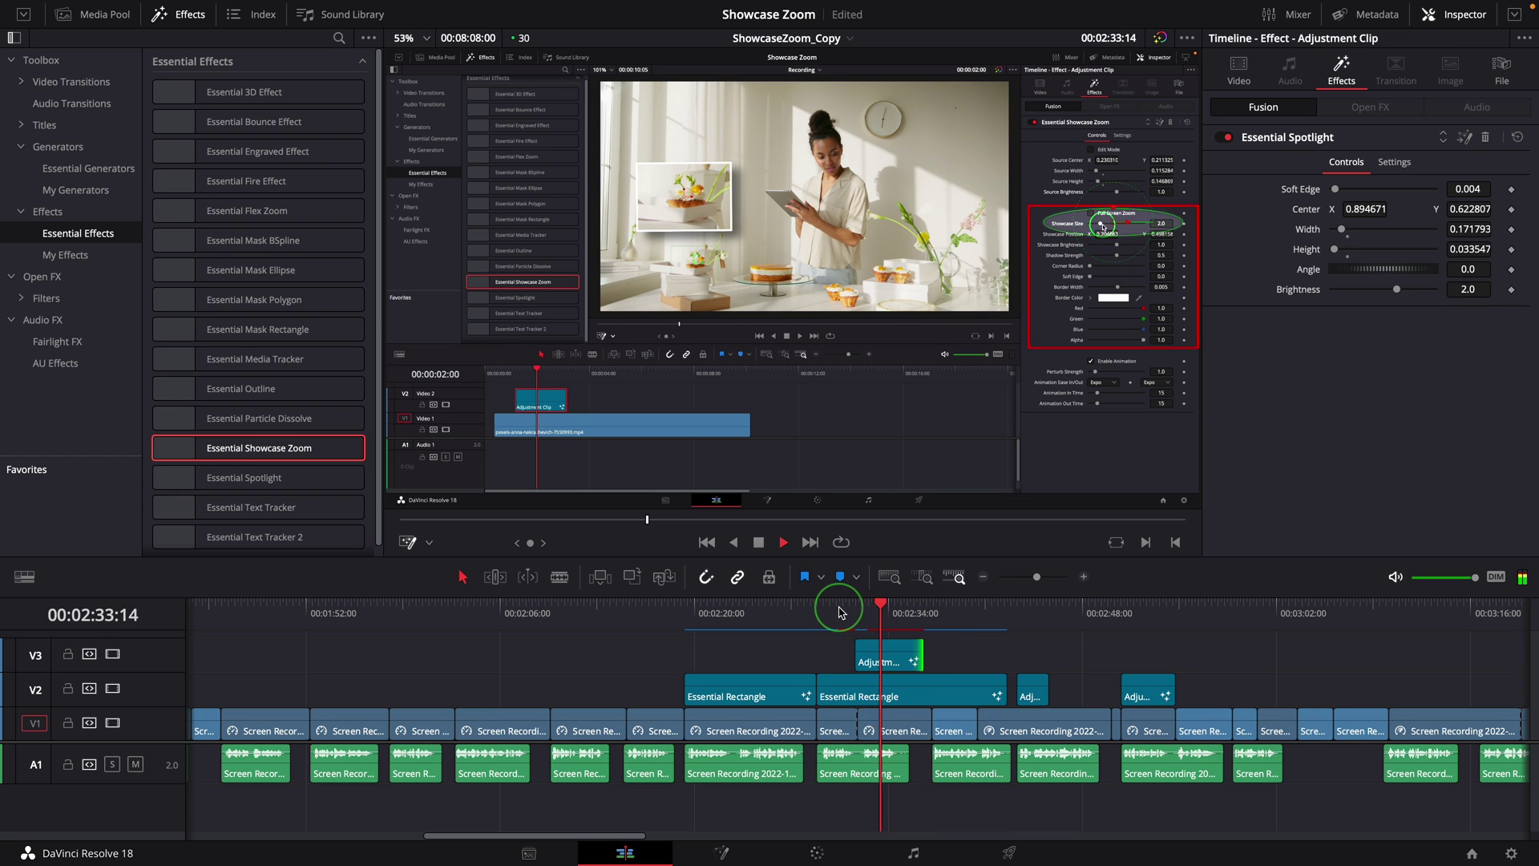
pyautogui.click(980, 648)
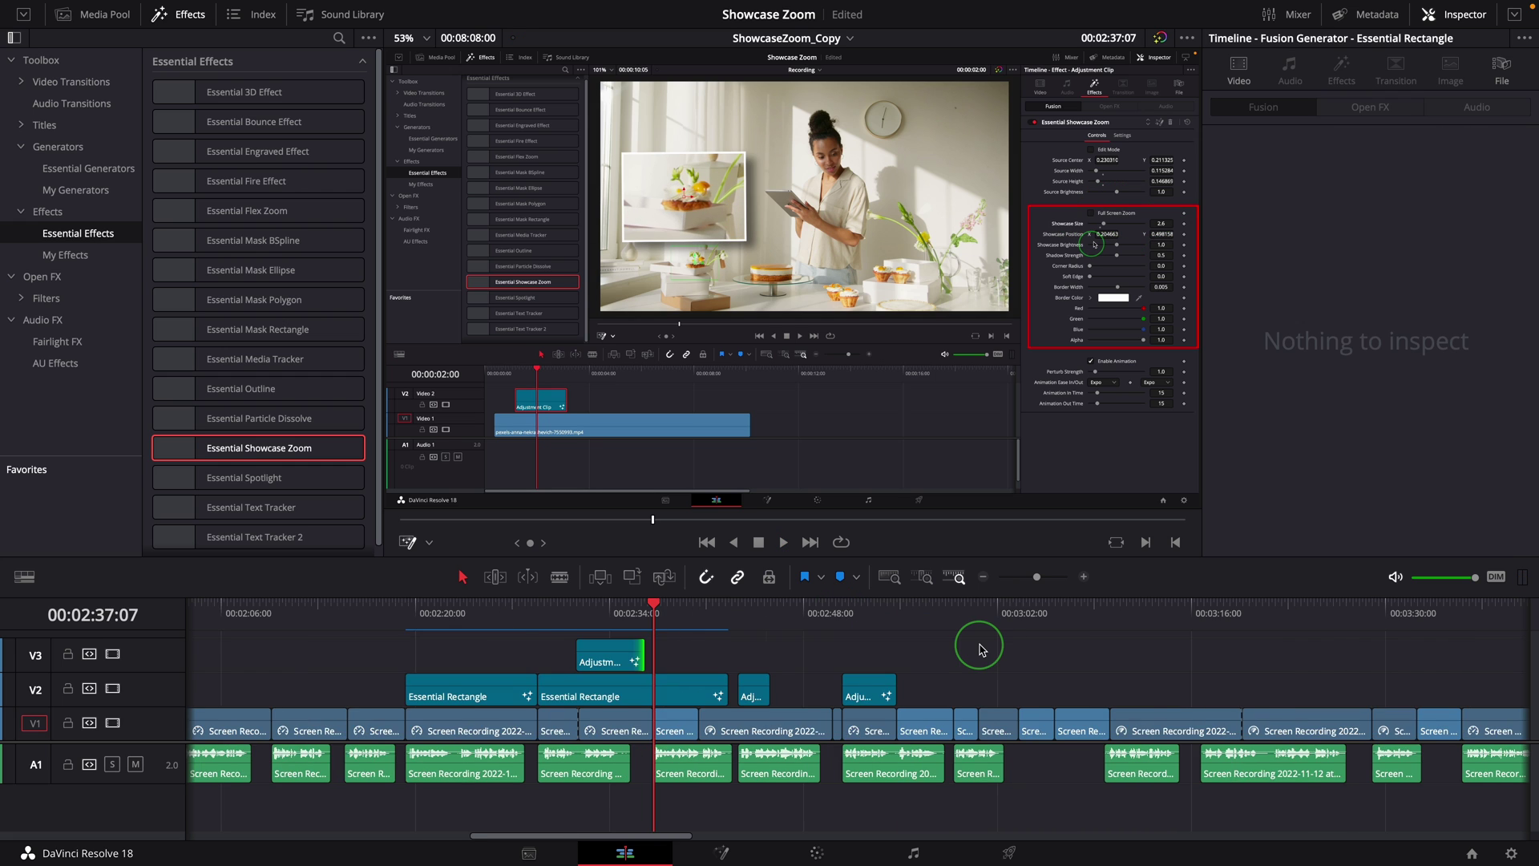
# Duplicate the red-bordered Showcase Zoom adjustment clip near the timeline's end onto V4, starting with the second Essential Rectangle.
pyautogui.hotkey('shift', 'z')
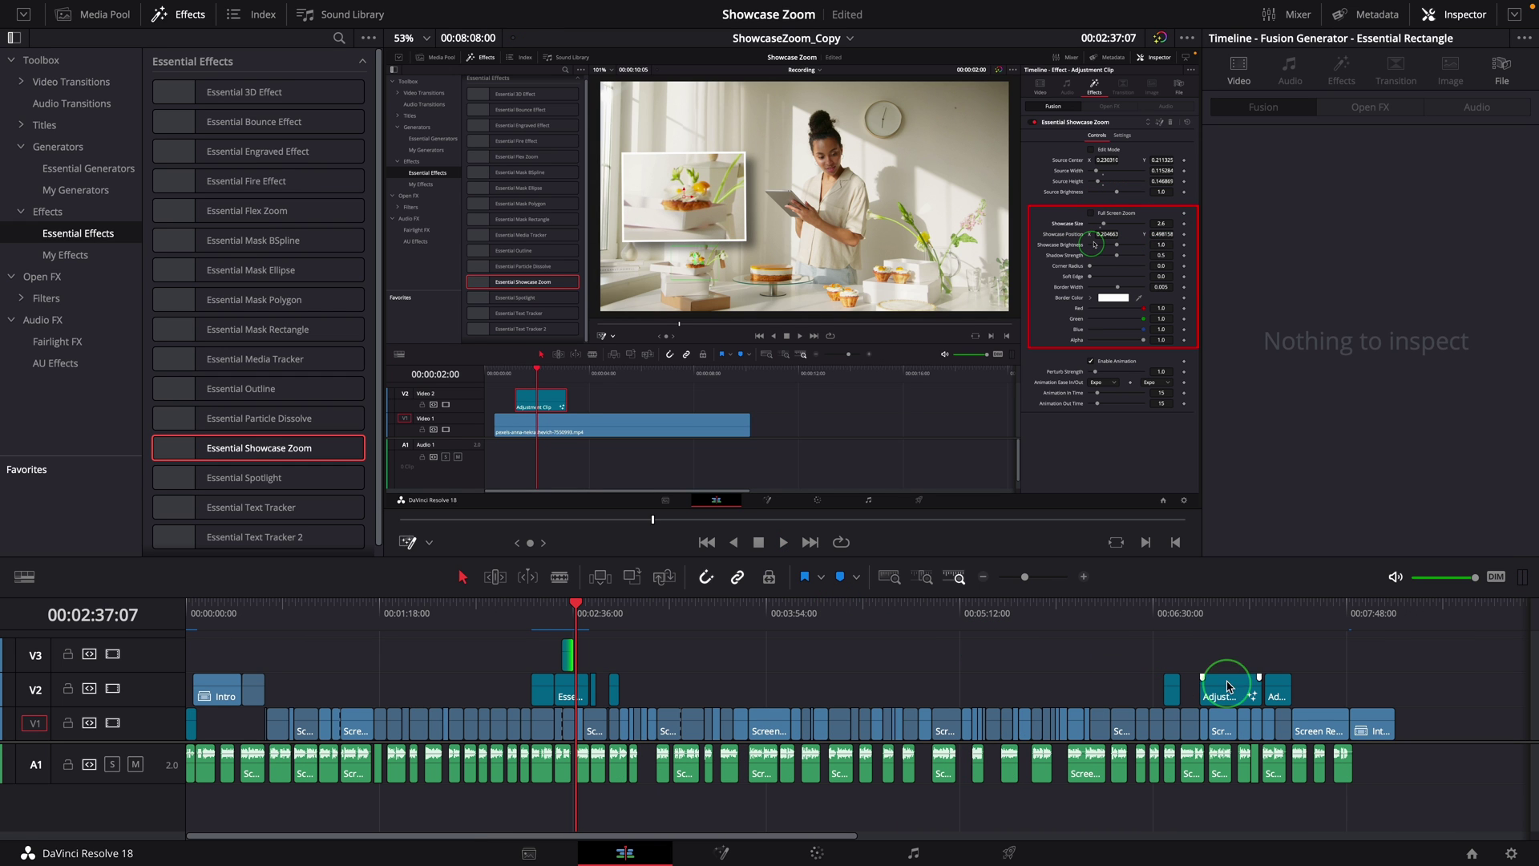
pyautogui.click(1168, 615)
pyautogui.moveTo(1168, 688); pyautogui.dragTo(674, 655)
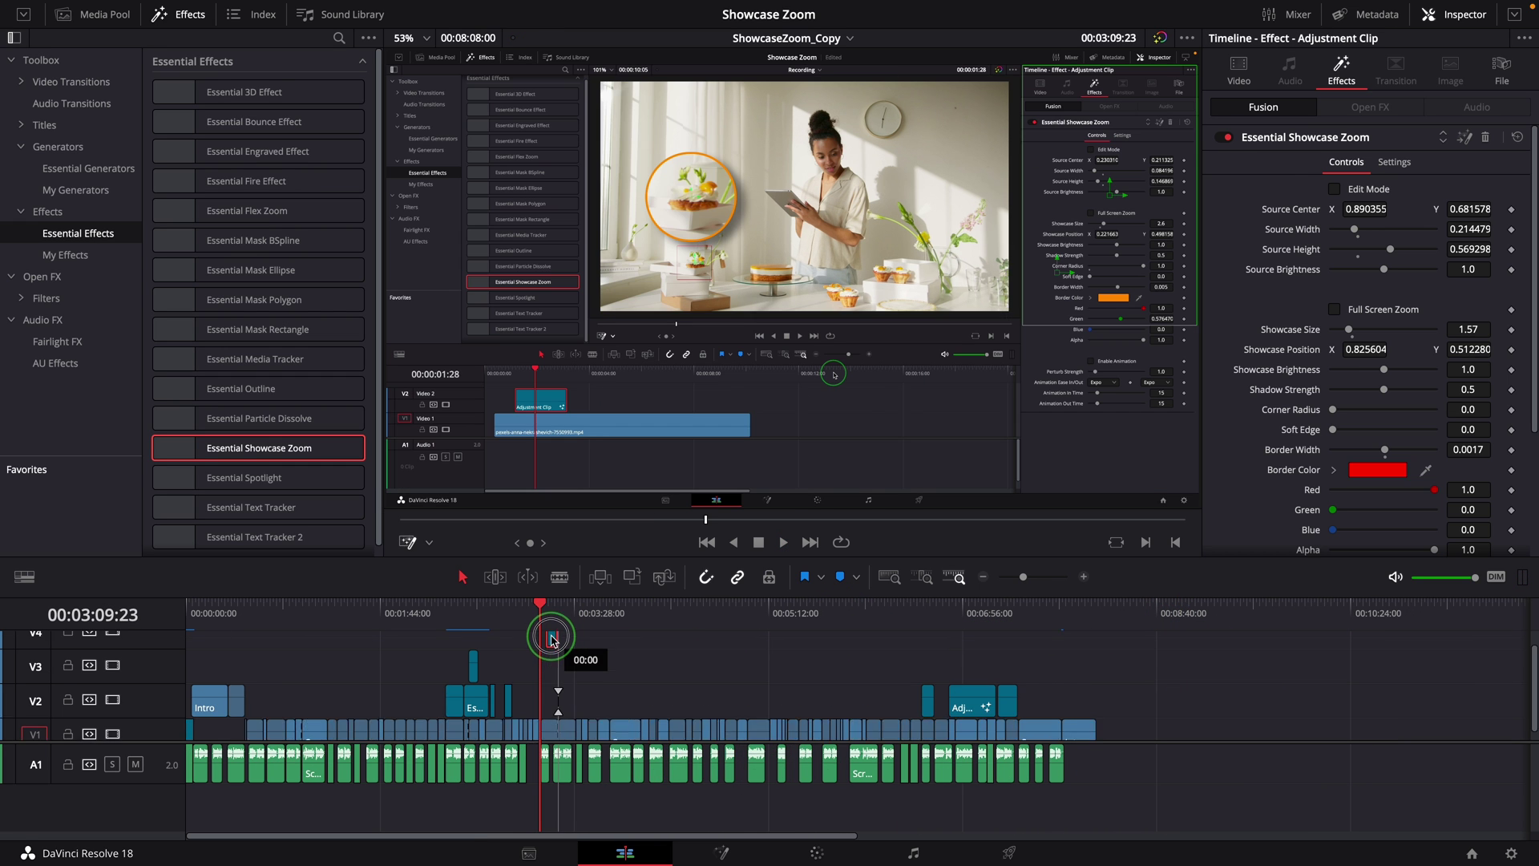
pyautogui.moveTo(557, 641); pyautogui.dragTo(474, 650)
pyautogui.scroll(5, 830, 606)
# Fit the V4 zoom's source to the recorded Inspector at X 0.889368, Y 0.507894, width 0.232239, with Showcase Position X 0.815737.
pyautogui.click(817, 613)
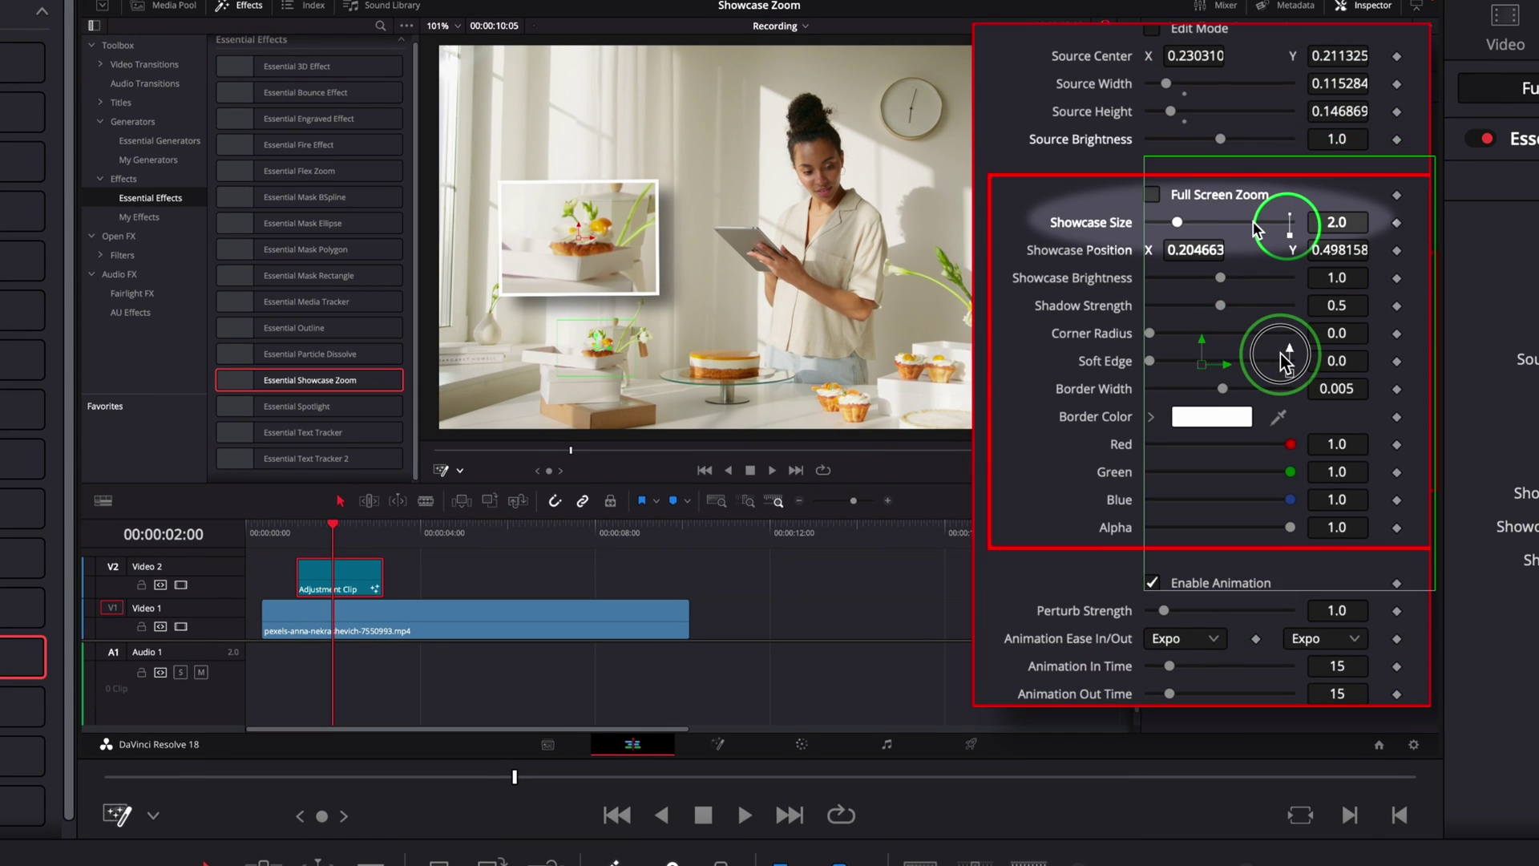
pyautogui.moveTo(1281, 353); pyautogui.dragTo(1281, 347)
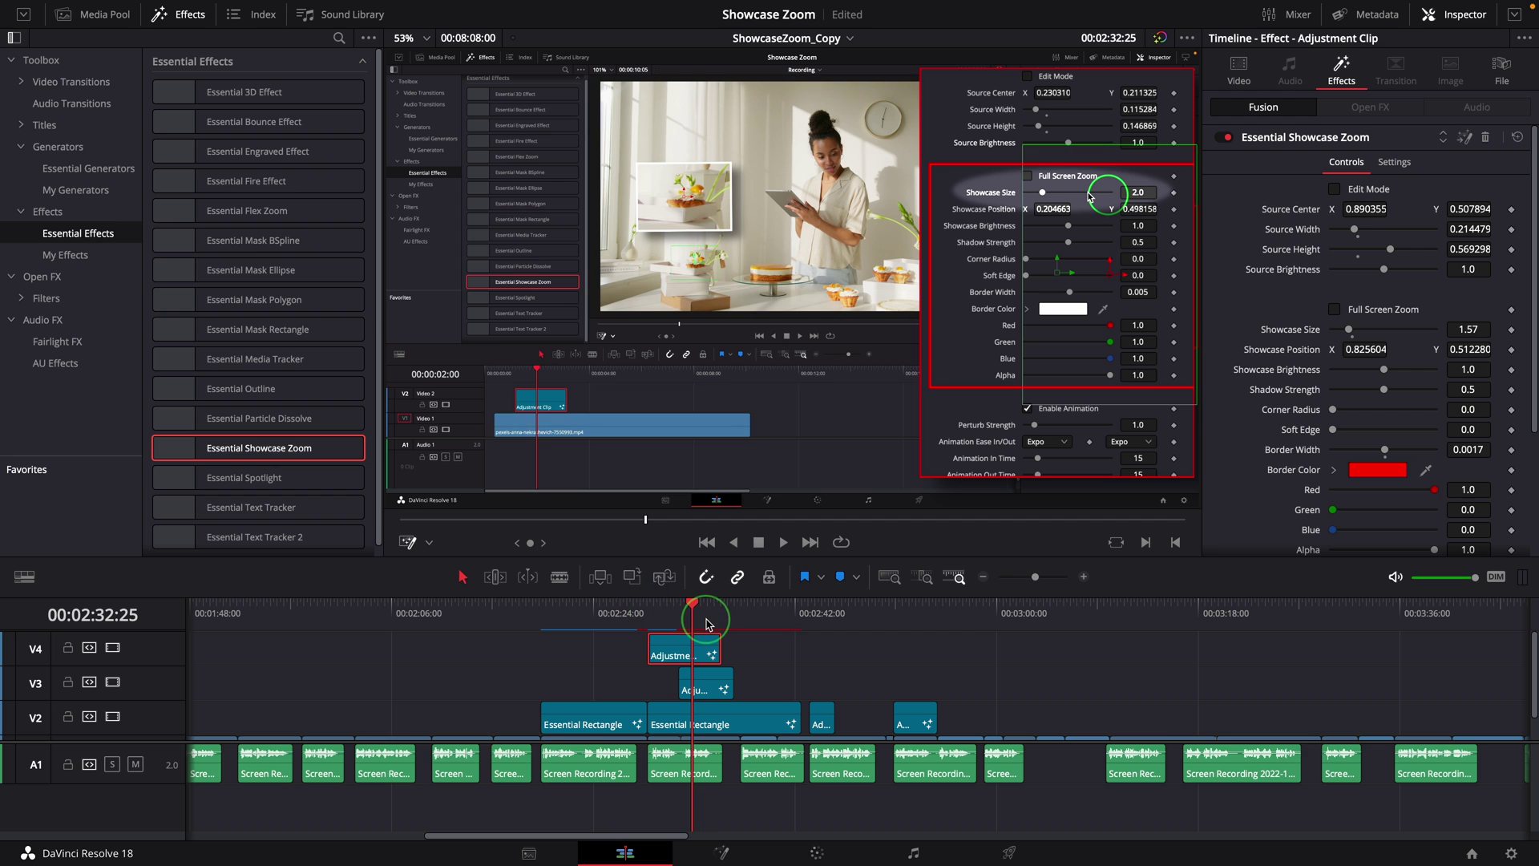
pyautogui.moveTo(706, 624)
pyautogui.mouseDown()
pyautogui.moveTo(652, 618)
pyautogui.moveTo(690, 619)
pyautogui.mouseUp()
pyautogui.moveTo(1023, 295); pyautogui.dragTo(1020, 295)
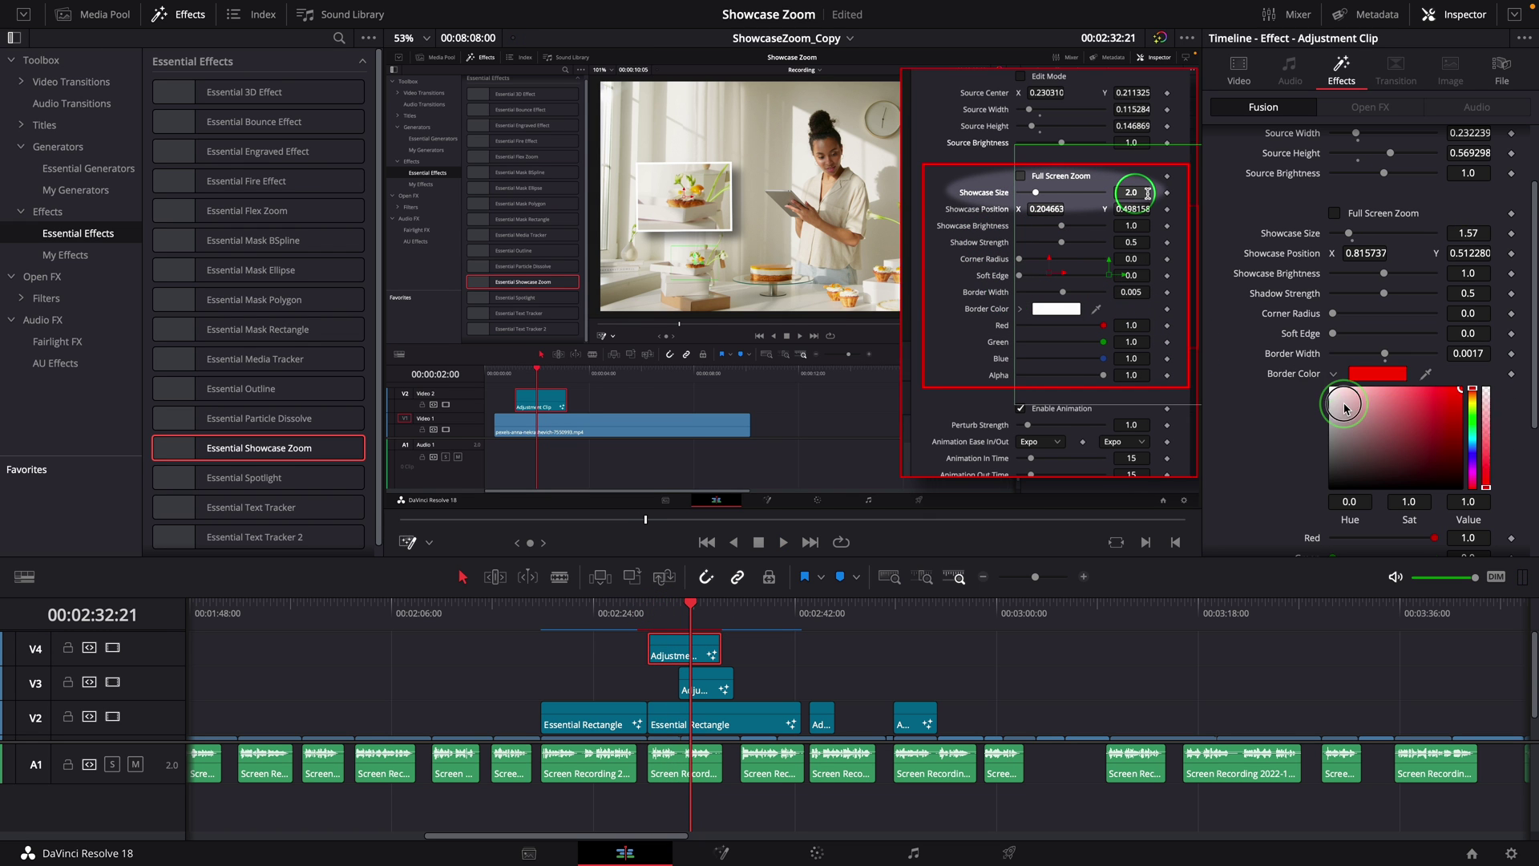
# Set the V4 Showcase Zoom's border color to white and play back the section from the clip's start.
pyautogui.click(1344, 408)
pyautogui.click(659, 615)
pyautogui.press('space')
# Extend the V4 adjustment clip's end past the second Essential Rectangle and play back its beginning.
pyautogui.moveTo(720, 648); pyautogui.dragTo(800, 648)
pyautogui.click(637, 612)
pyautogui.press('space')
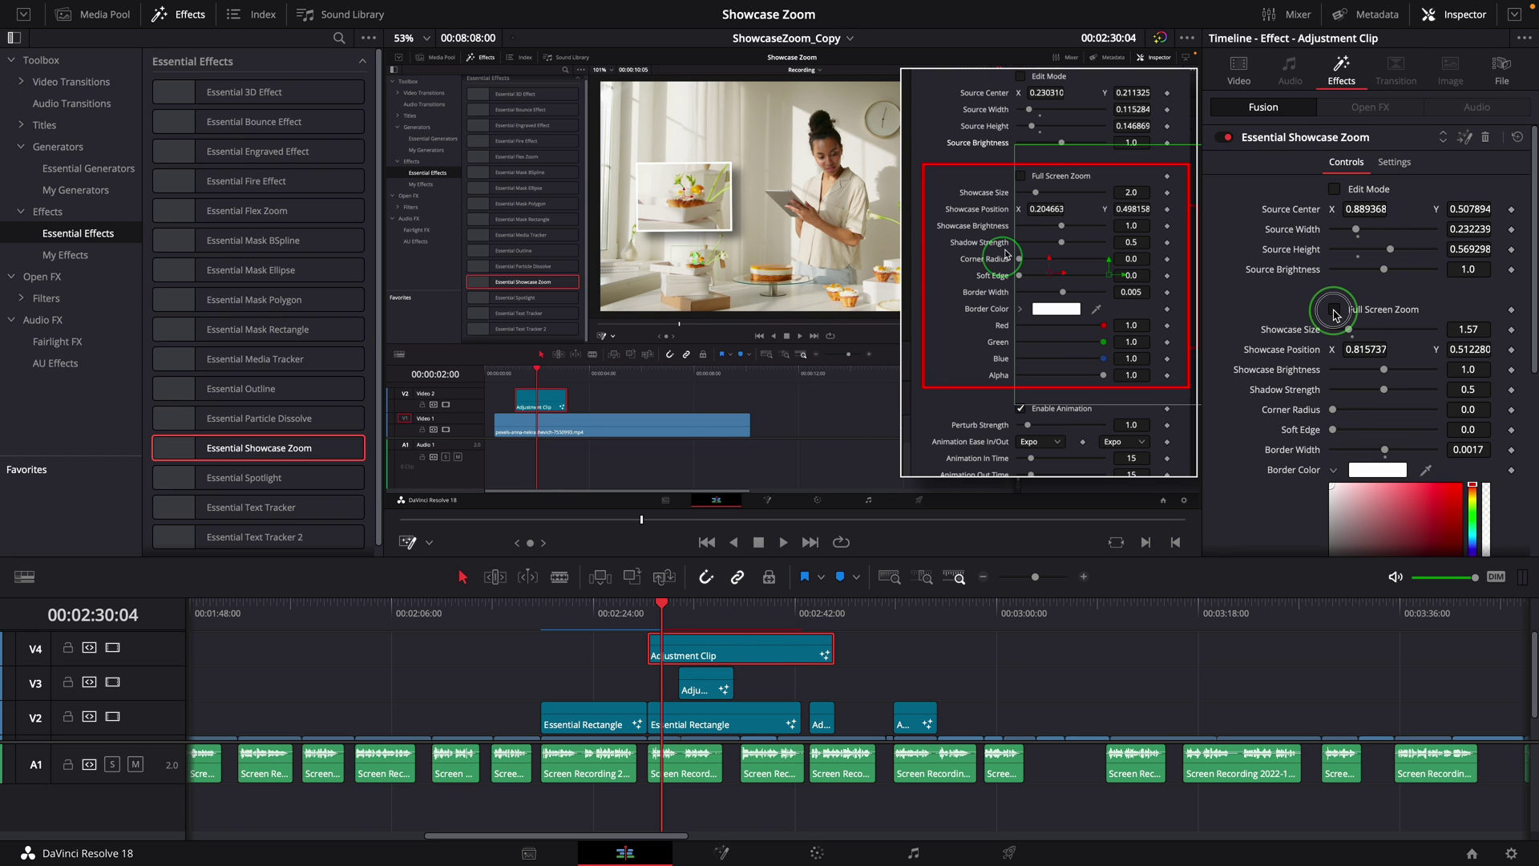
# Enable Full Screen Zoom on the V4 clip, shift its source center to X 0.681179, and play back the effect.
pyautogui.click(1334, 310)
pyautogui.press('space')
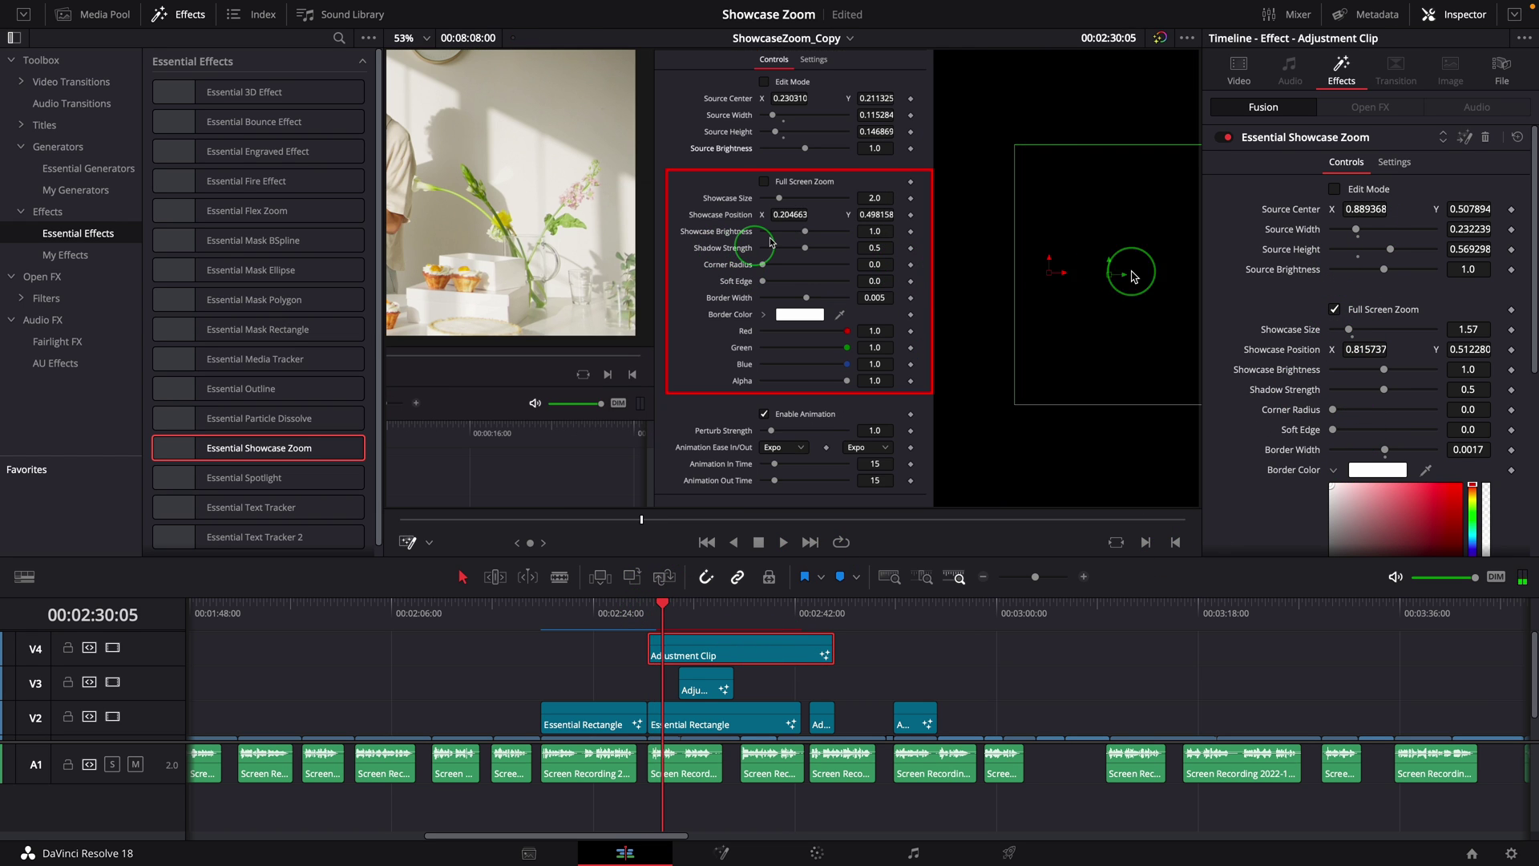
pyautogui.moveTo(1125, 273); pyautogui.dragTo(961, 283)
pyautogui.click(637, 613)
pyautogui.press('space')
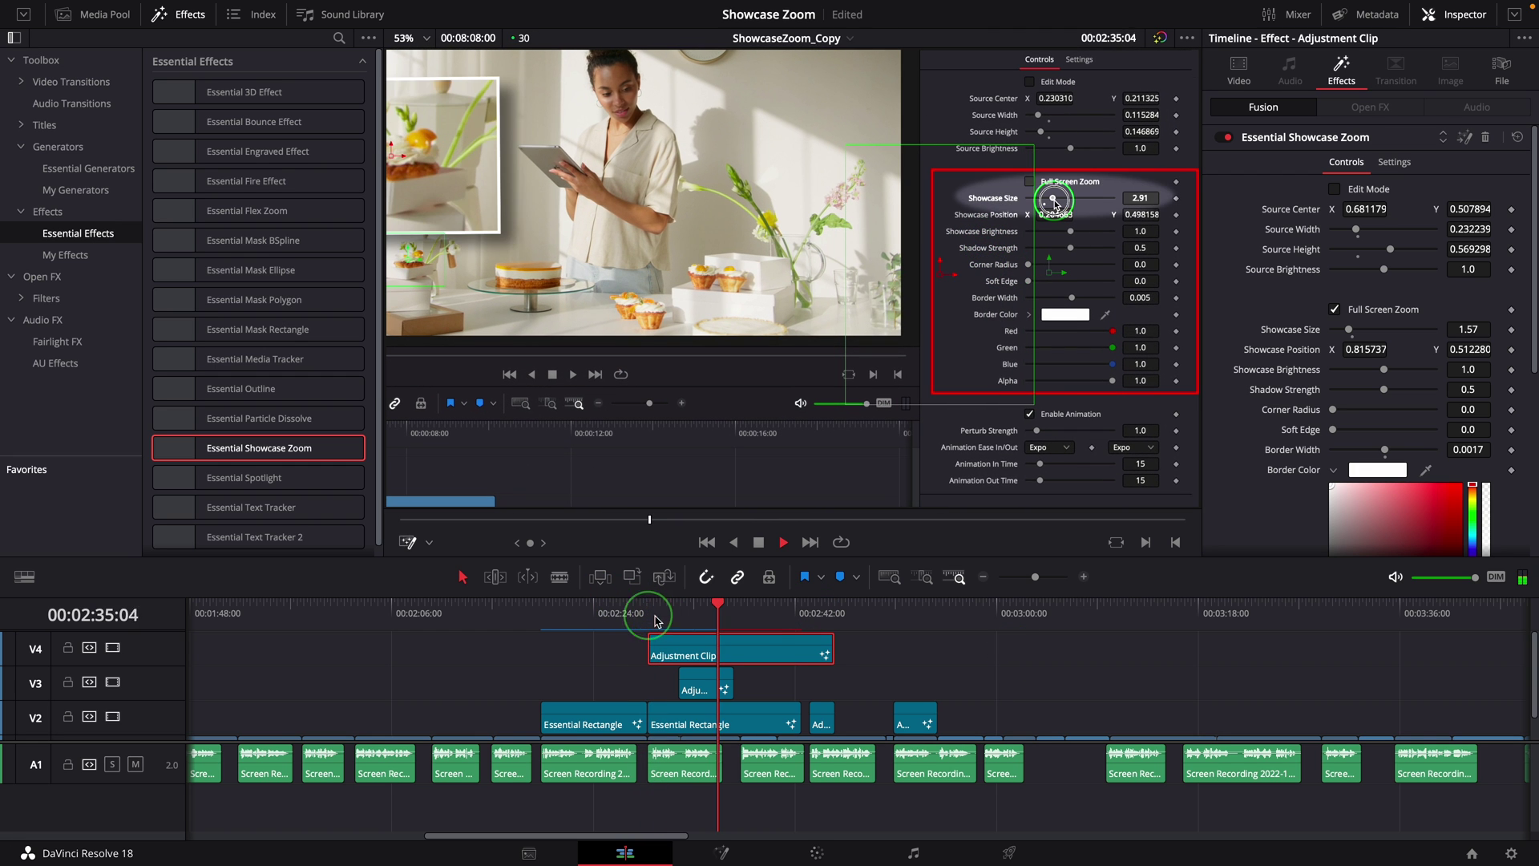
pyautogui.moveTo(659, 621); pyautogui.dragTo(761, 621)
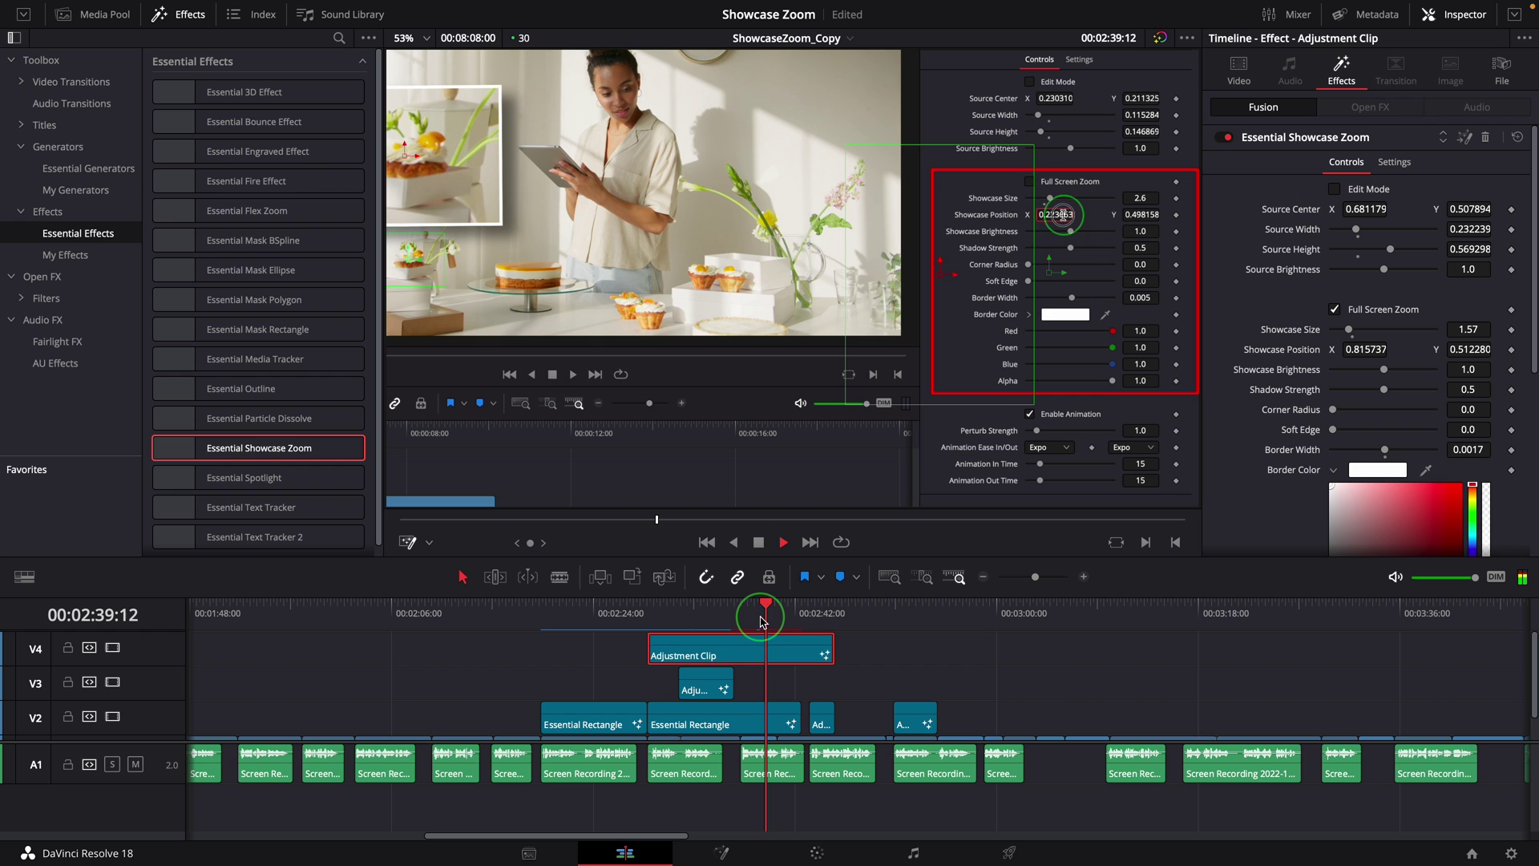
pyautogui.click(656, 620)
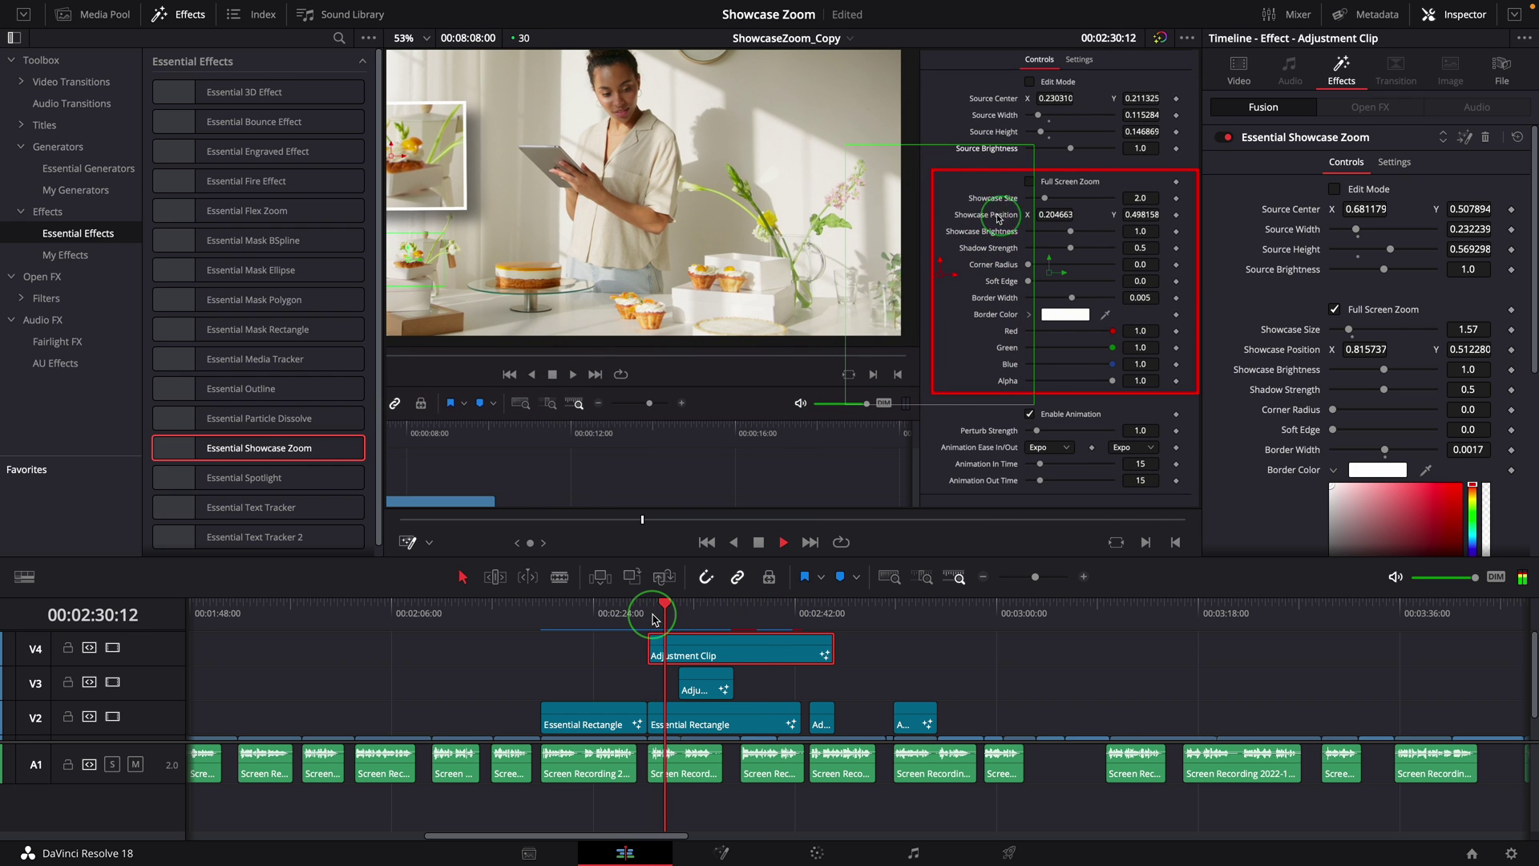